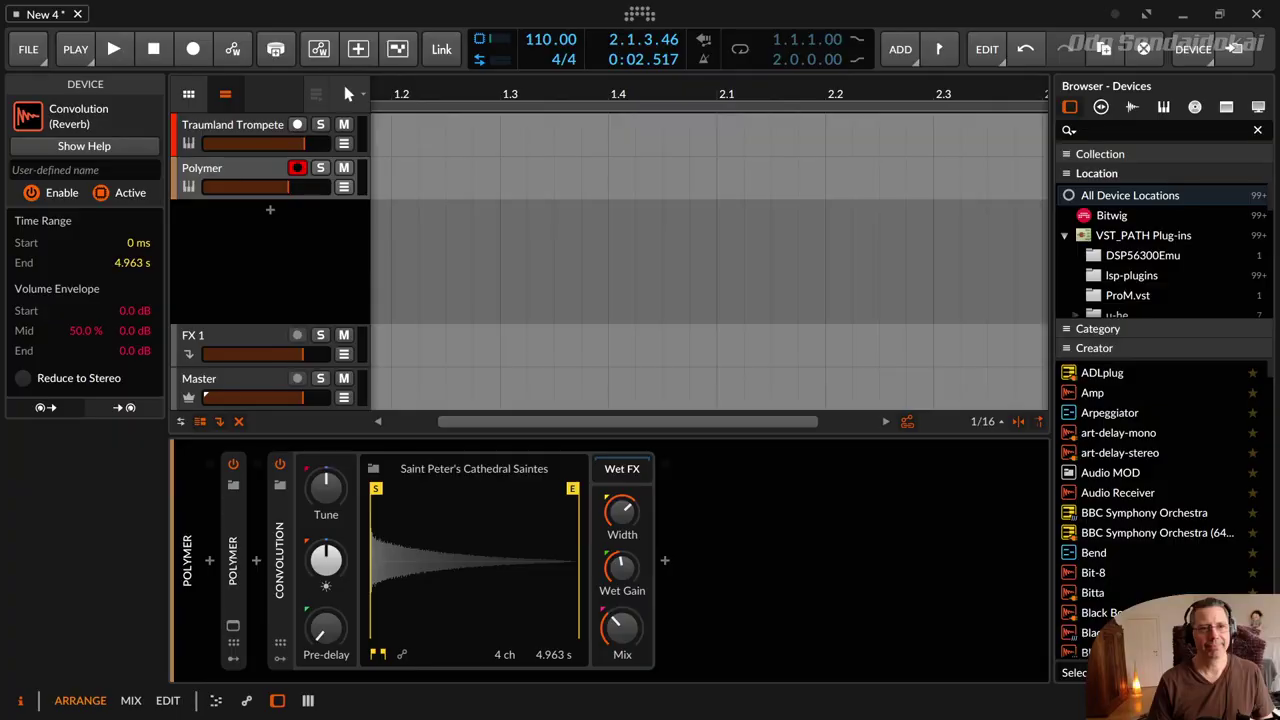
- Select the Convolution device, enlarge the interface scale and narrow the browser area
click(277, 549)
key(ctrl+plus)
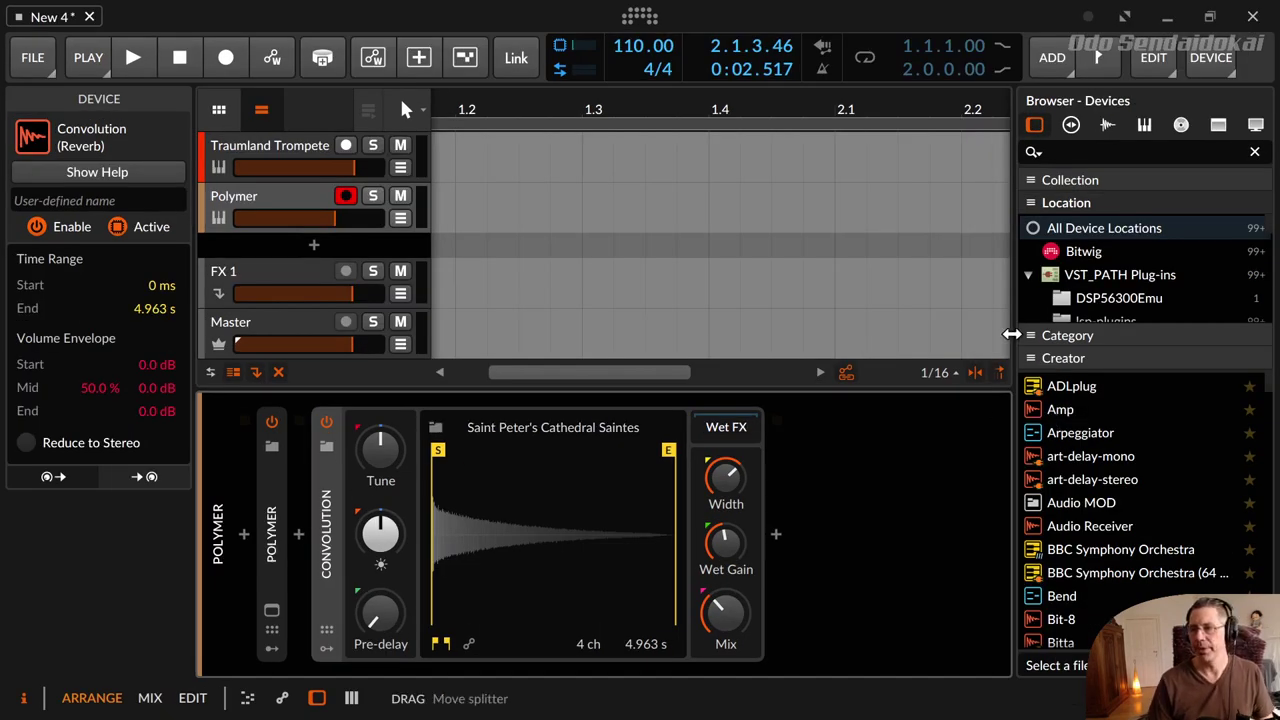
drag(1015, 336, 1068, 338)
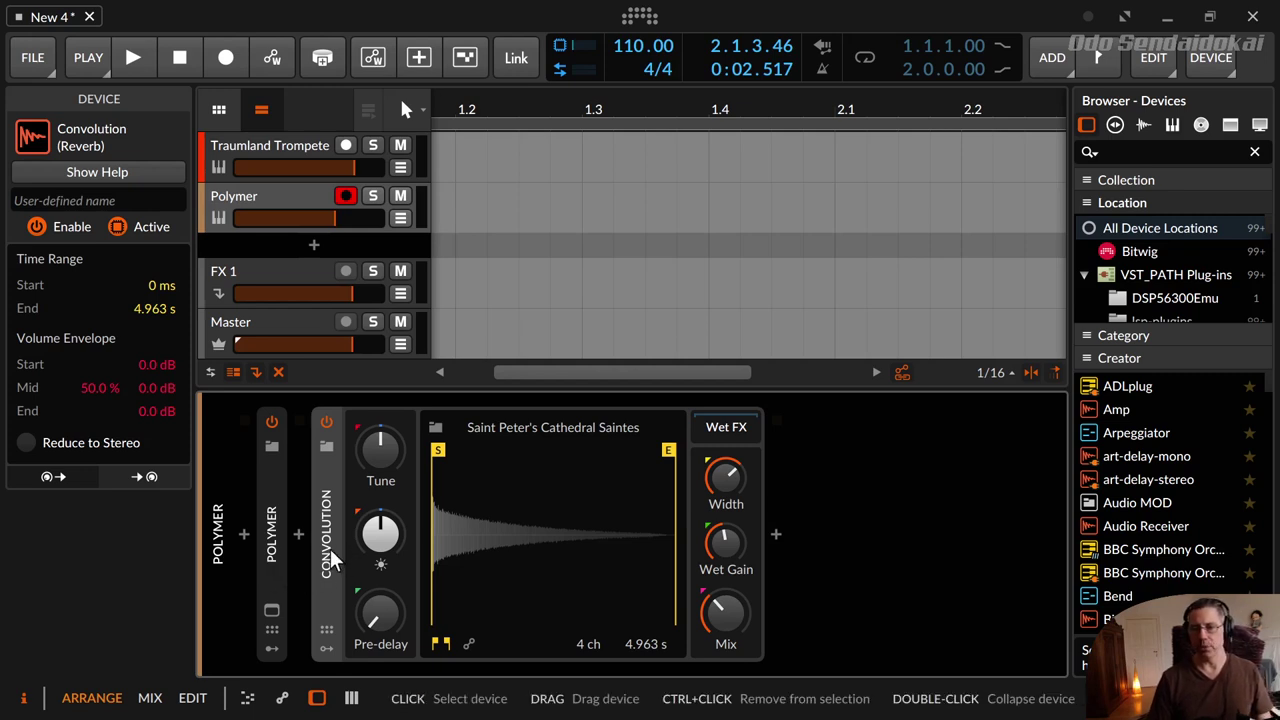
- Bypass and re-enable the Convolution device repeatedly to compare the dry and reverberated sound
click(326, 423)
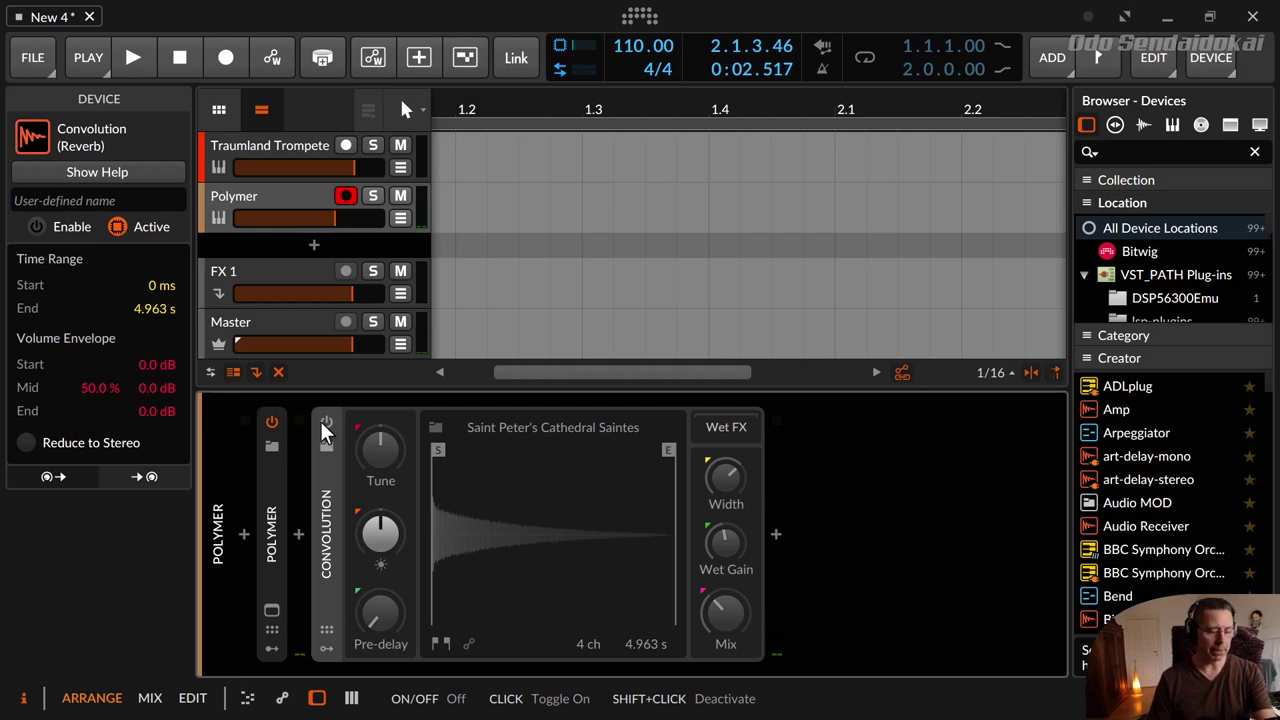
click(322, 423)
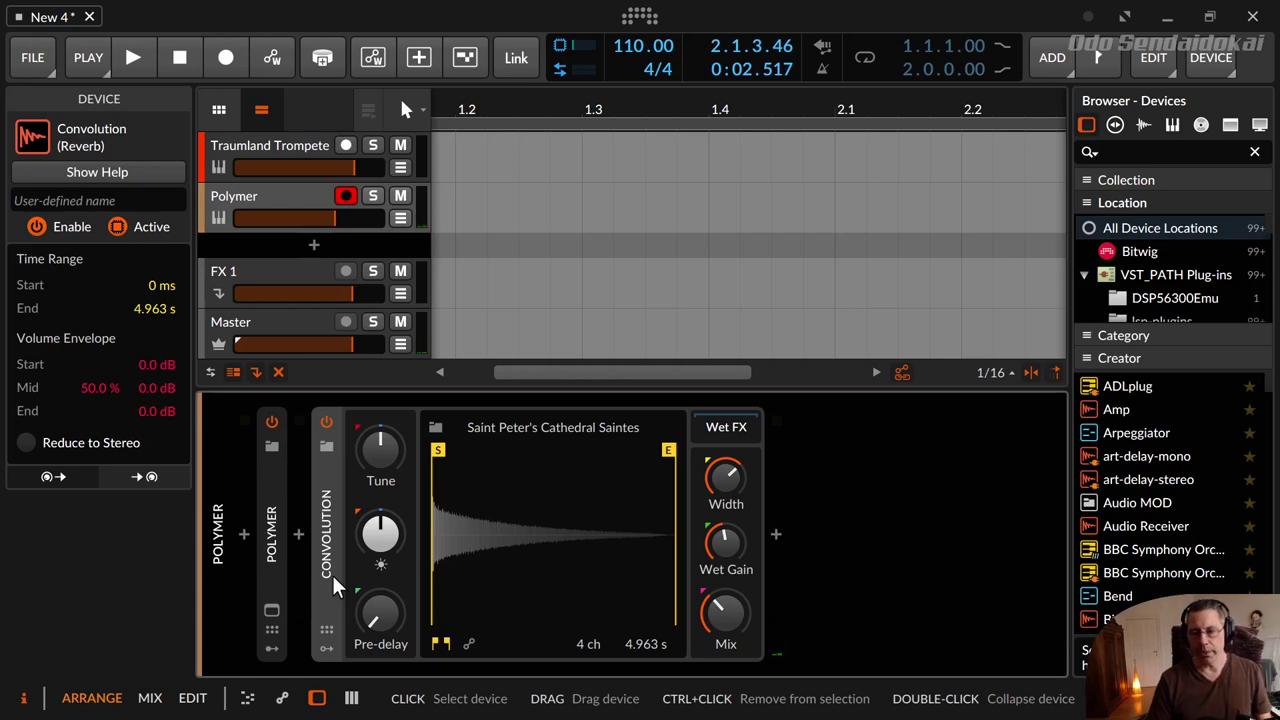
click(328, 421)
click(330, 421)
- View the Convolution device's preset browser, remote controls page and modulator slots, hiding each one again
click(327, 445)
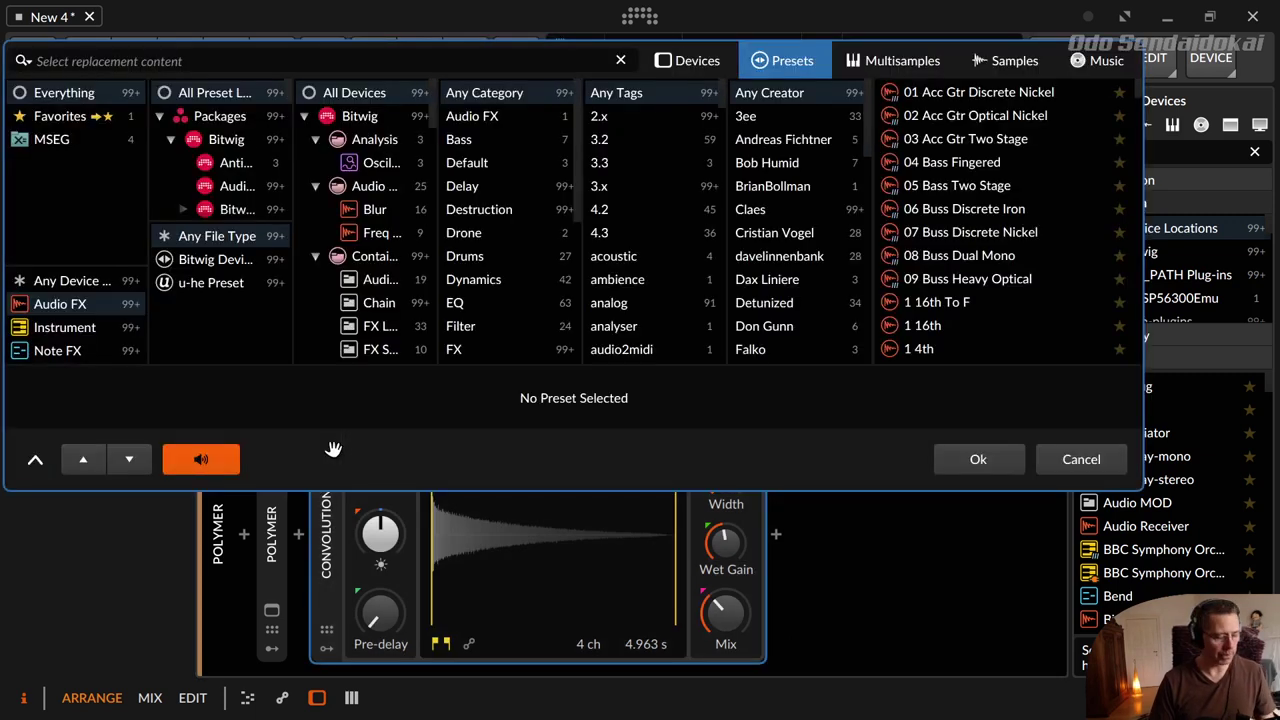
key(Escape)
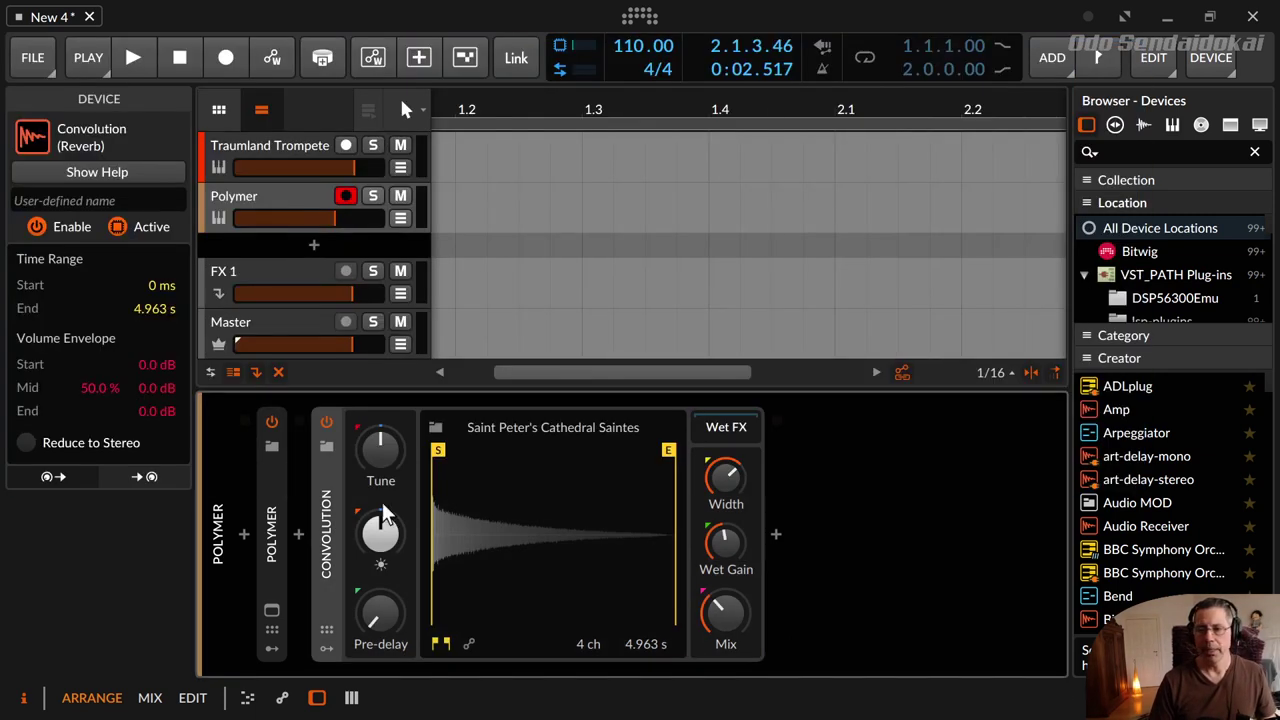
click(325, 630)
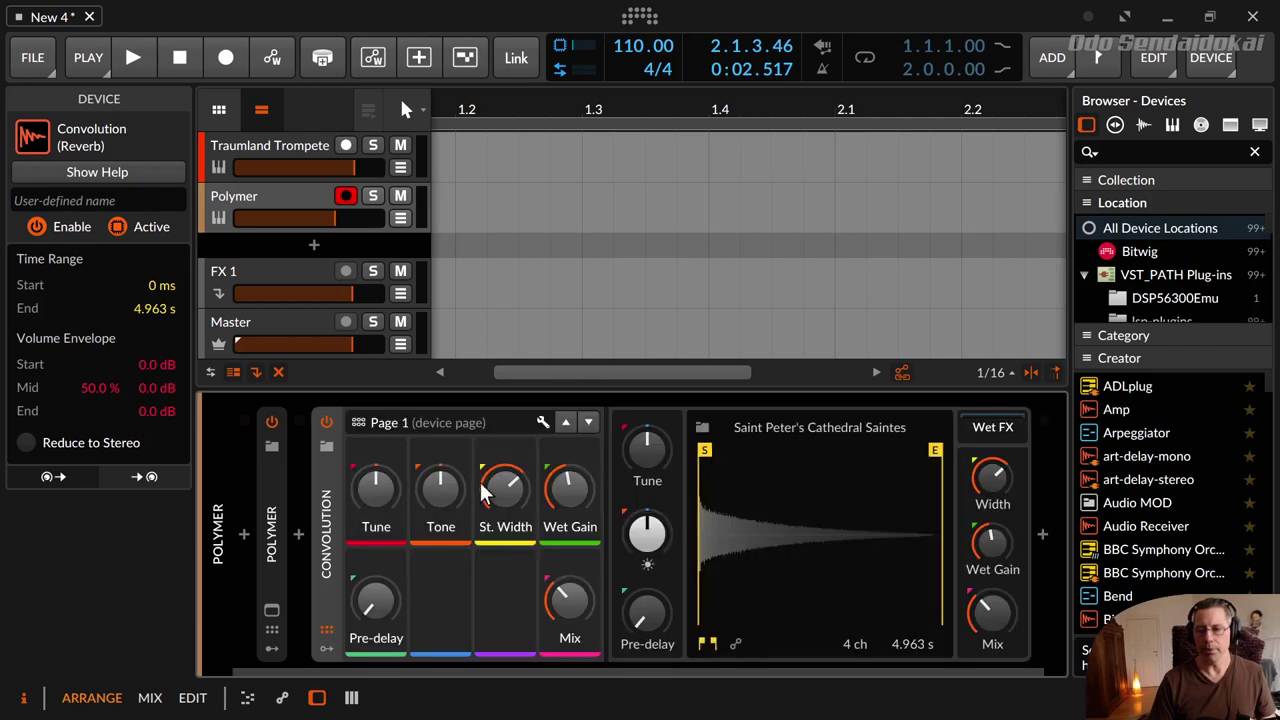
click(327, 635)
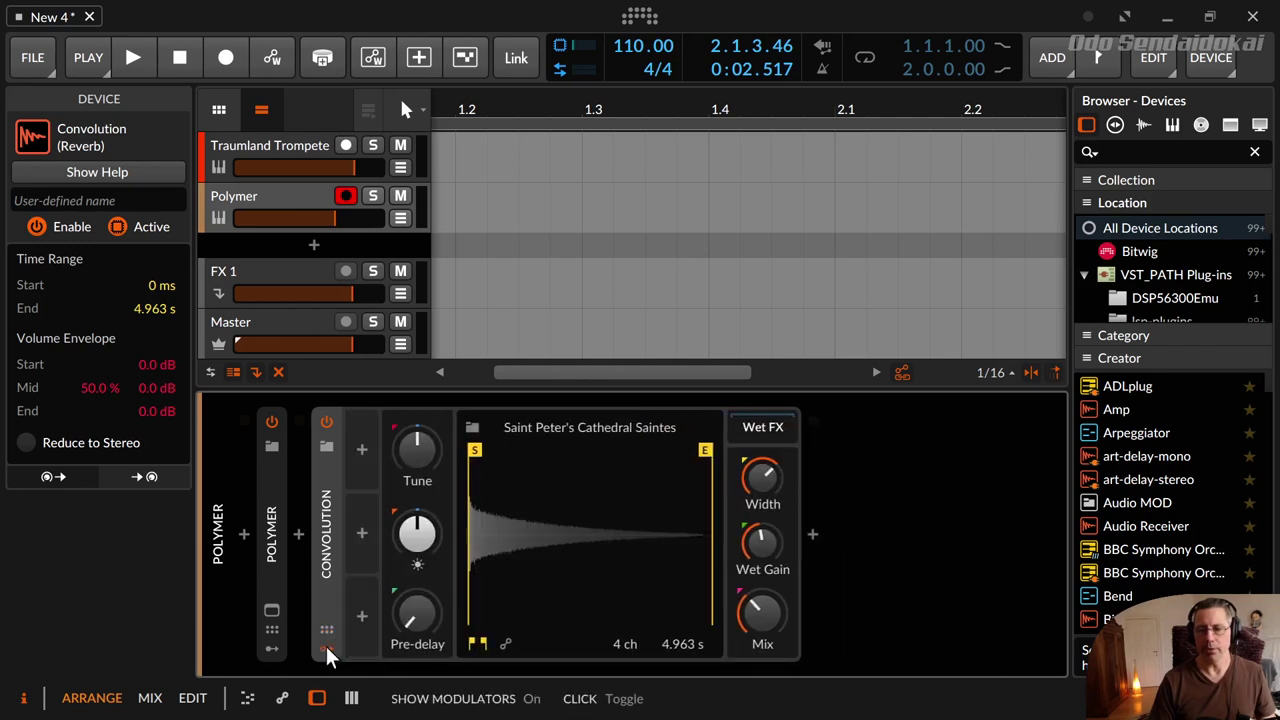
click(326, 650)
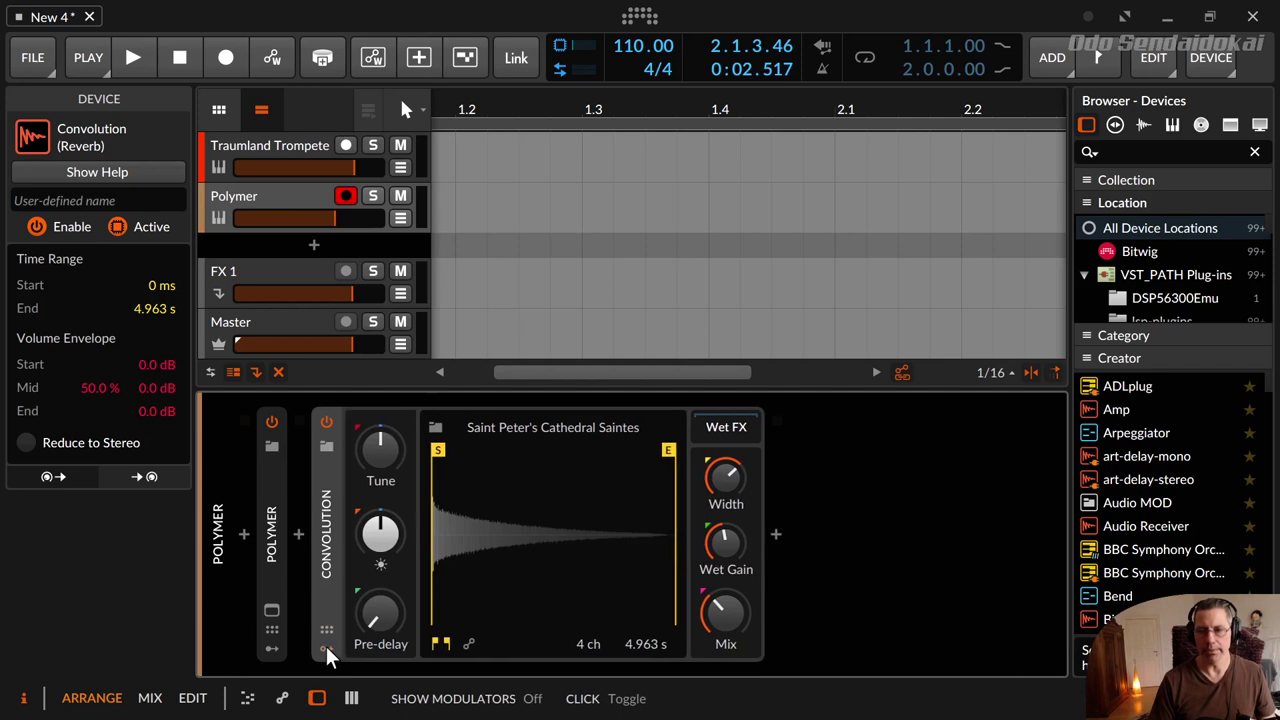
- Try raising the Convolution's Tune to +12.00 st and return it to 0.00 st
drag(380, 455, 380, 385)
double_click(373, 455)
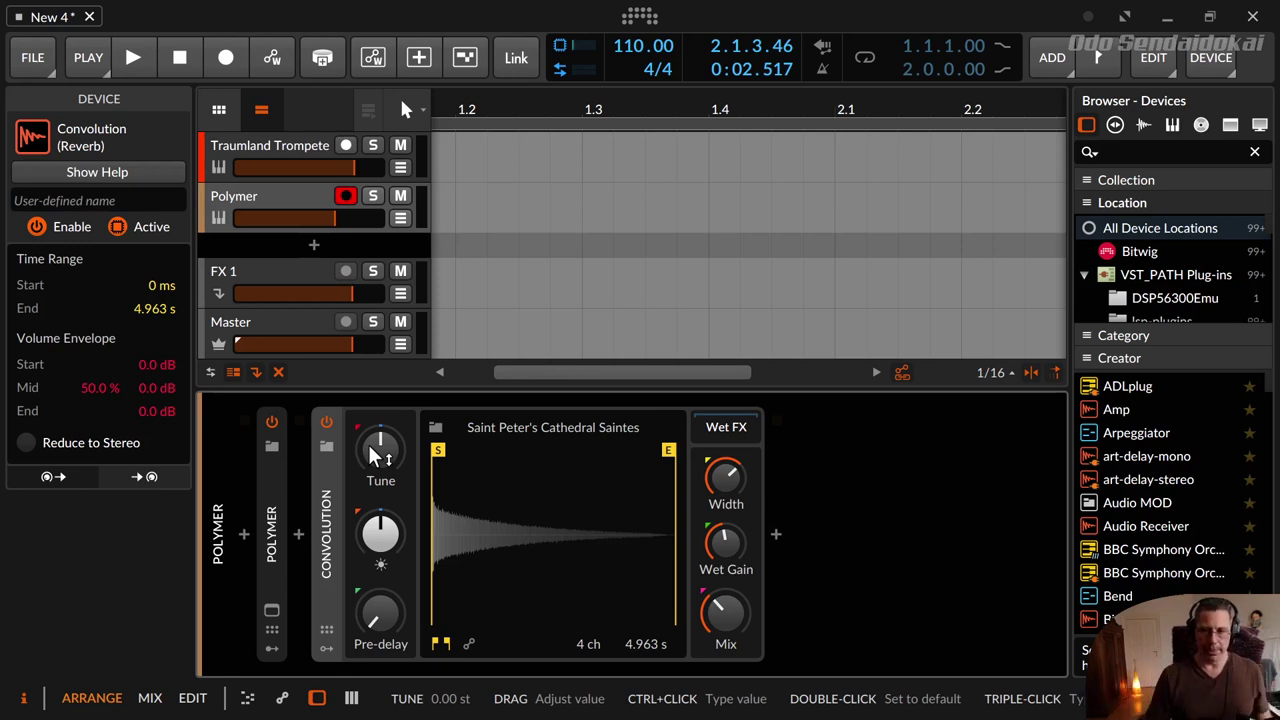
mouse_move(391, 453)
mouse_down()
mouse_move(392, 415)
mouse_move(394, 458)
mouse_up()
double_click(392, 456)
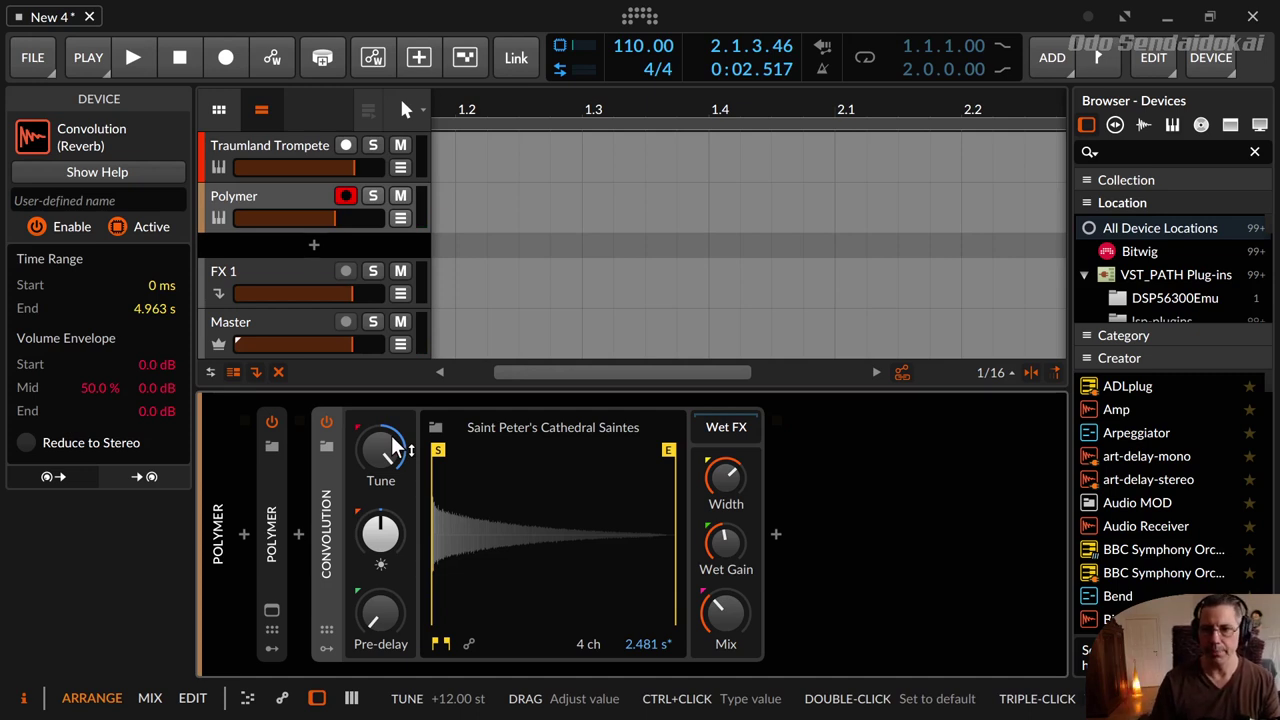
drag(392, 455, 392, 502)
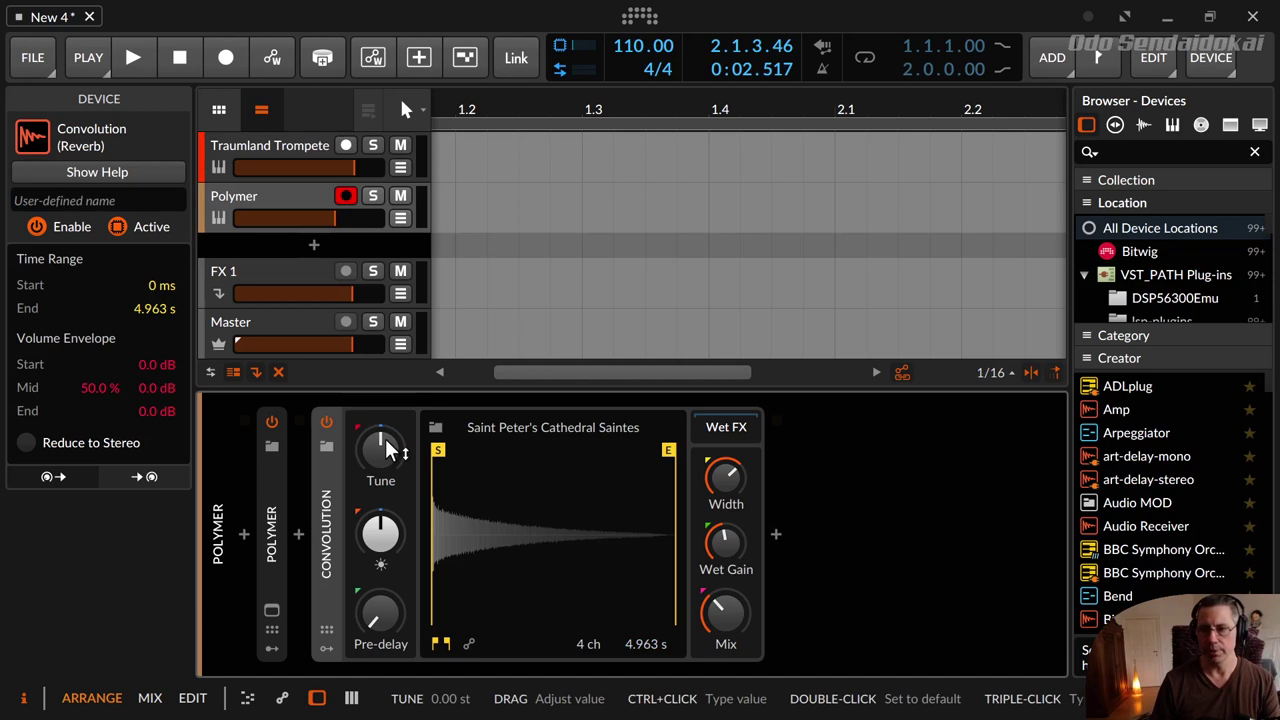
- Try lowering the Convolution's Tune to −12.00 st and reset it to its default
mouse_move(385, 438)
mouse_down()
mouse_move(385, 500)
mouse_move(380, 450)
mouse_up()
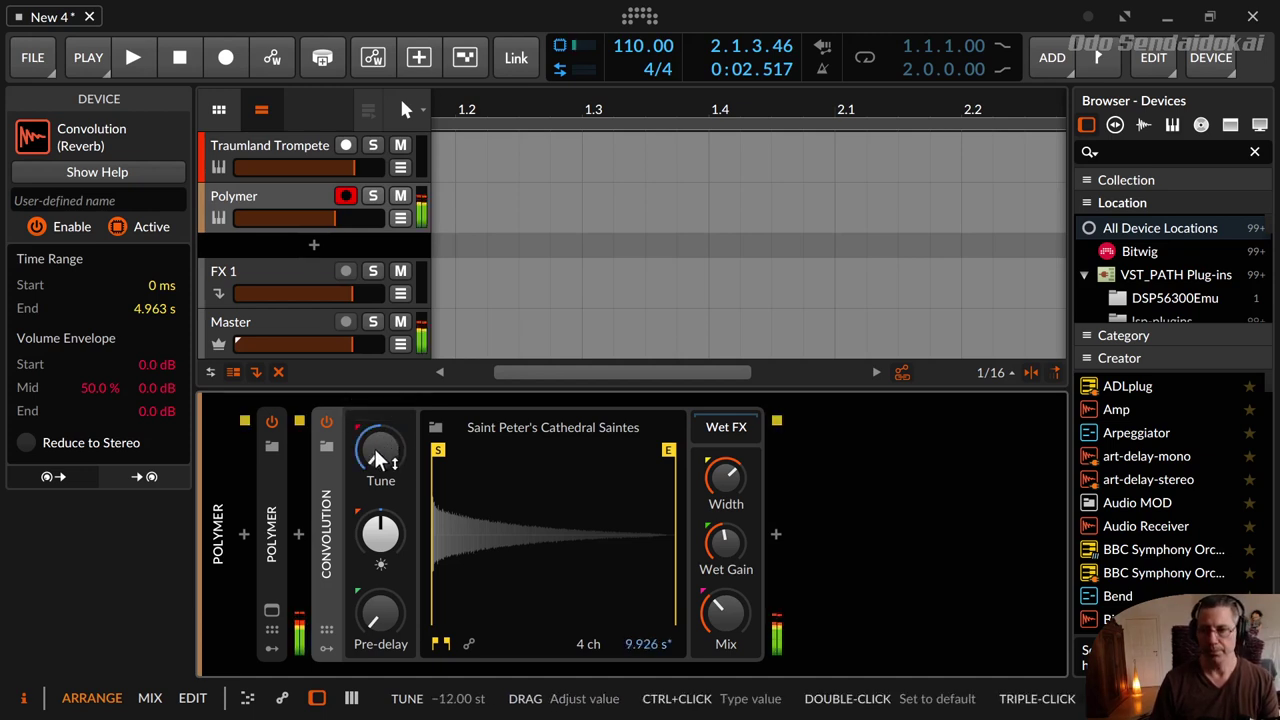
drag(375, 460, 375, 414)
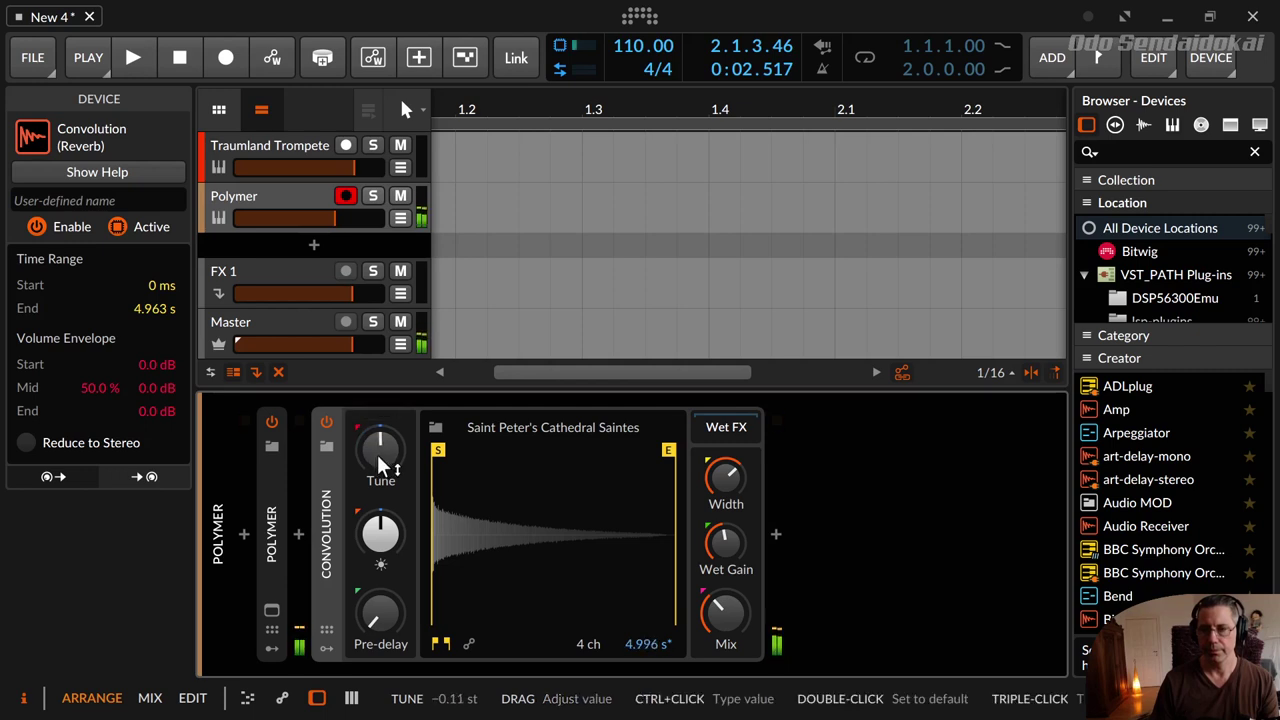
drag(377, 454, 381, 455)
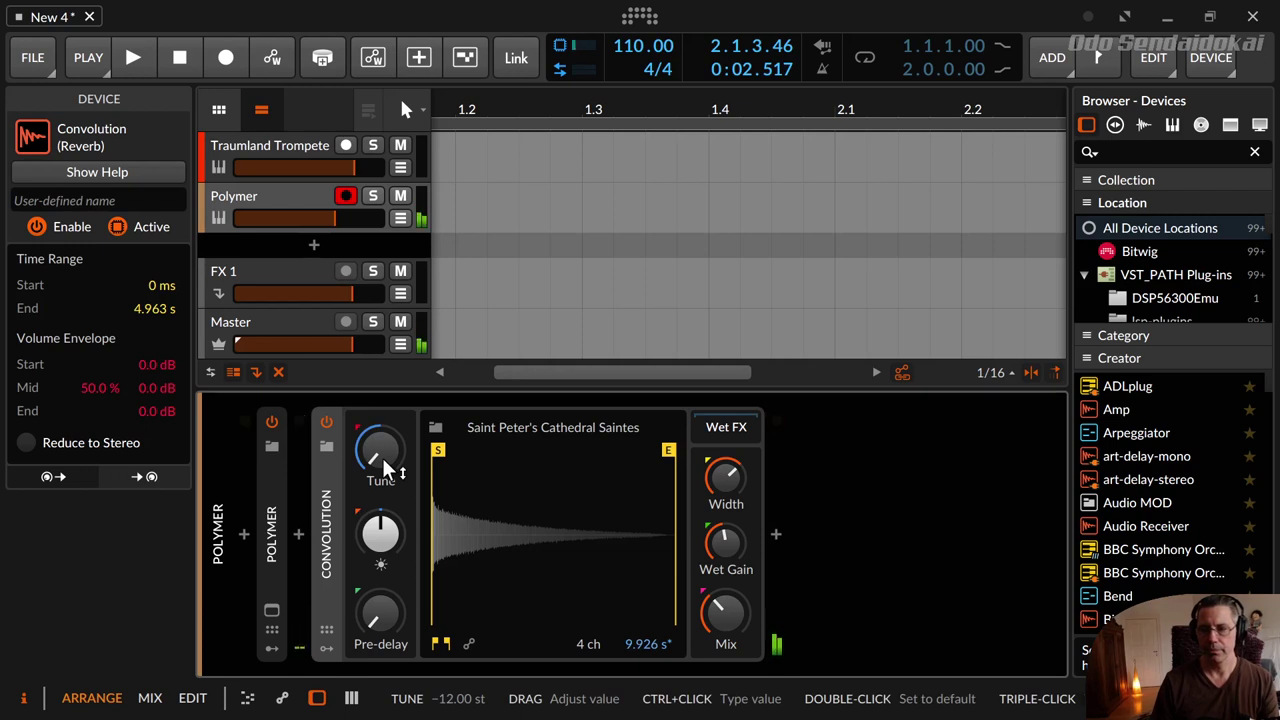
double_click(381, 455)
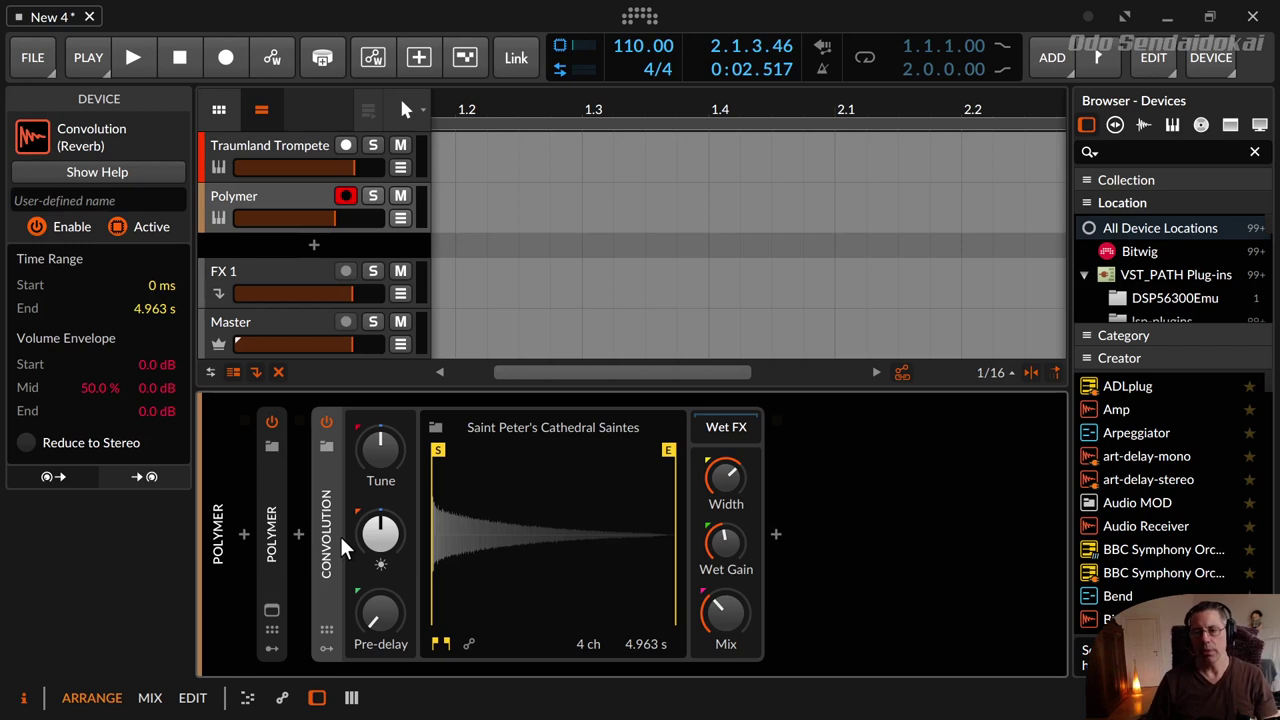
- Try the Convolution's Brightness at +24.0 dB and −24.0 dB, and restore it to 0.0 dB
drag(379, 539, 379, 475)
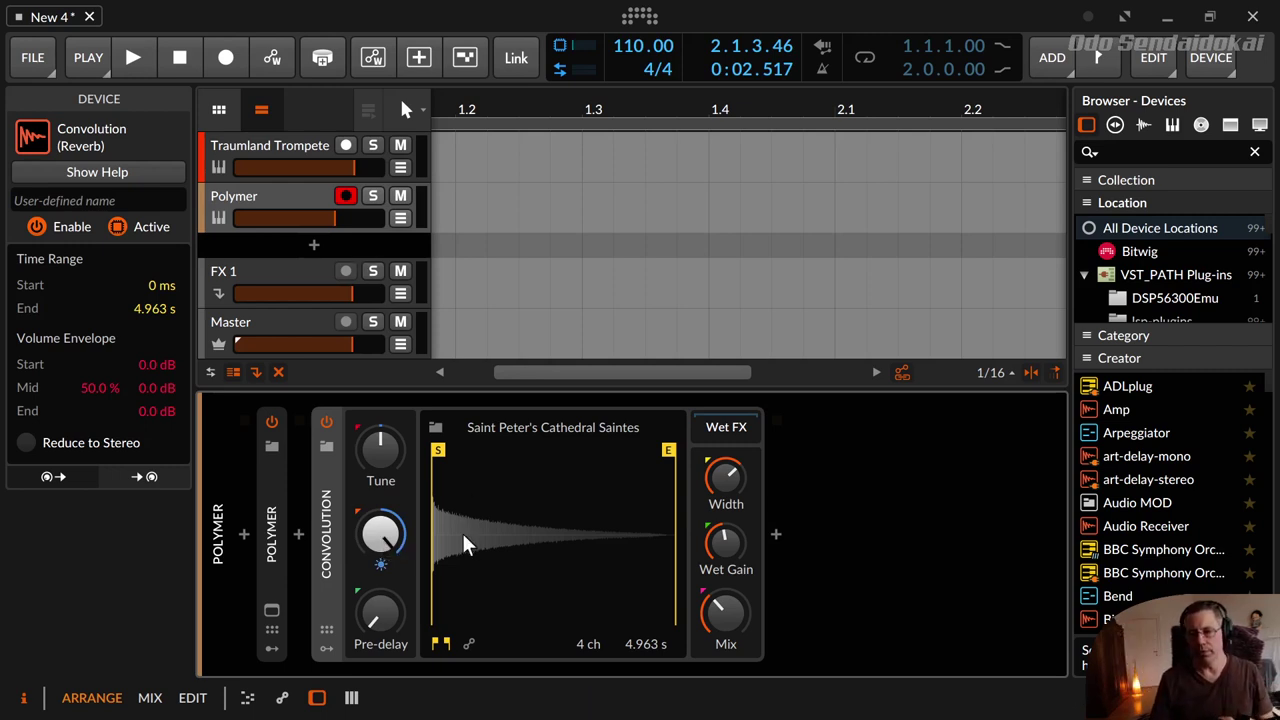
drag(380, 536, 380, 660)
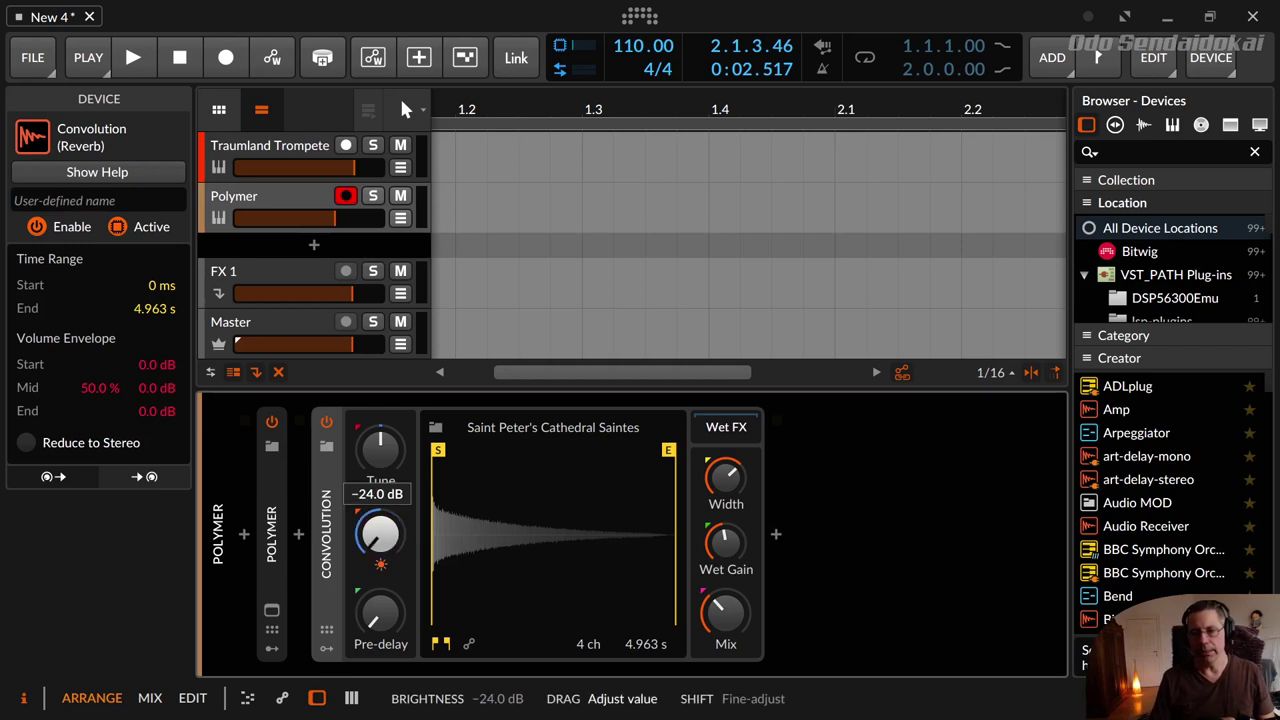
double_click(380, 540)
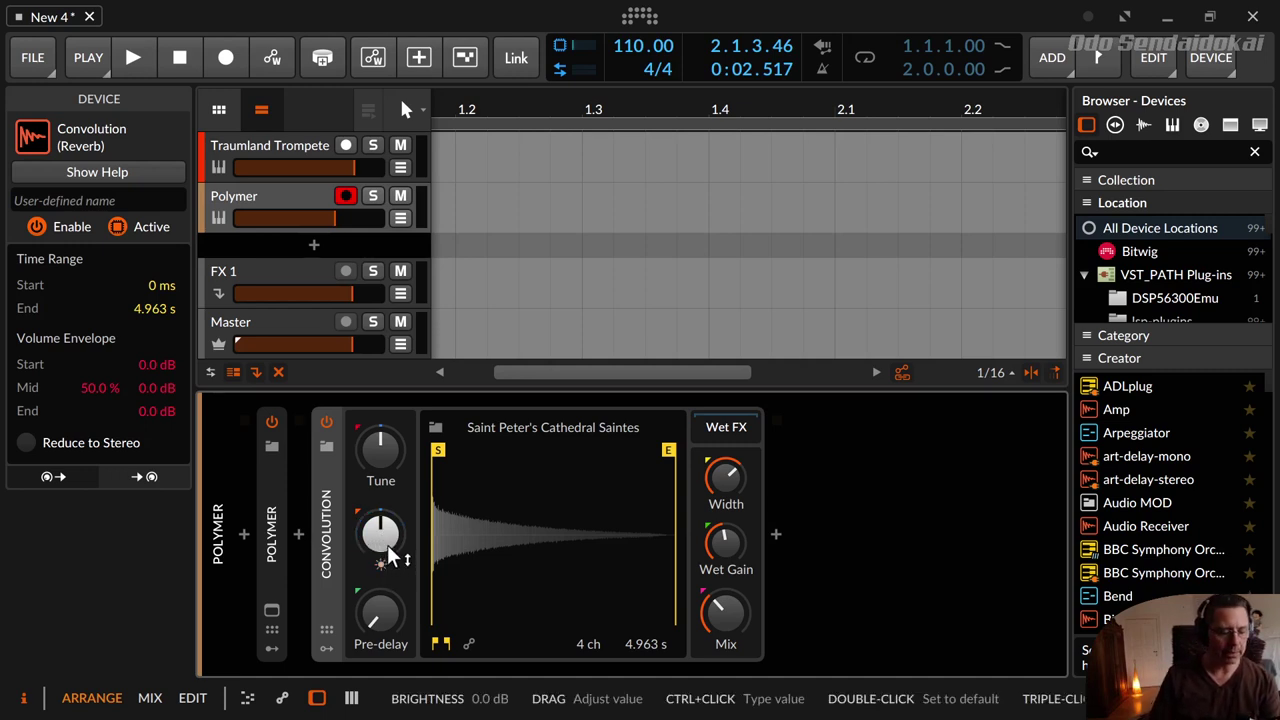
drag(392, 558, 393, 553)
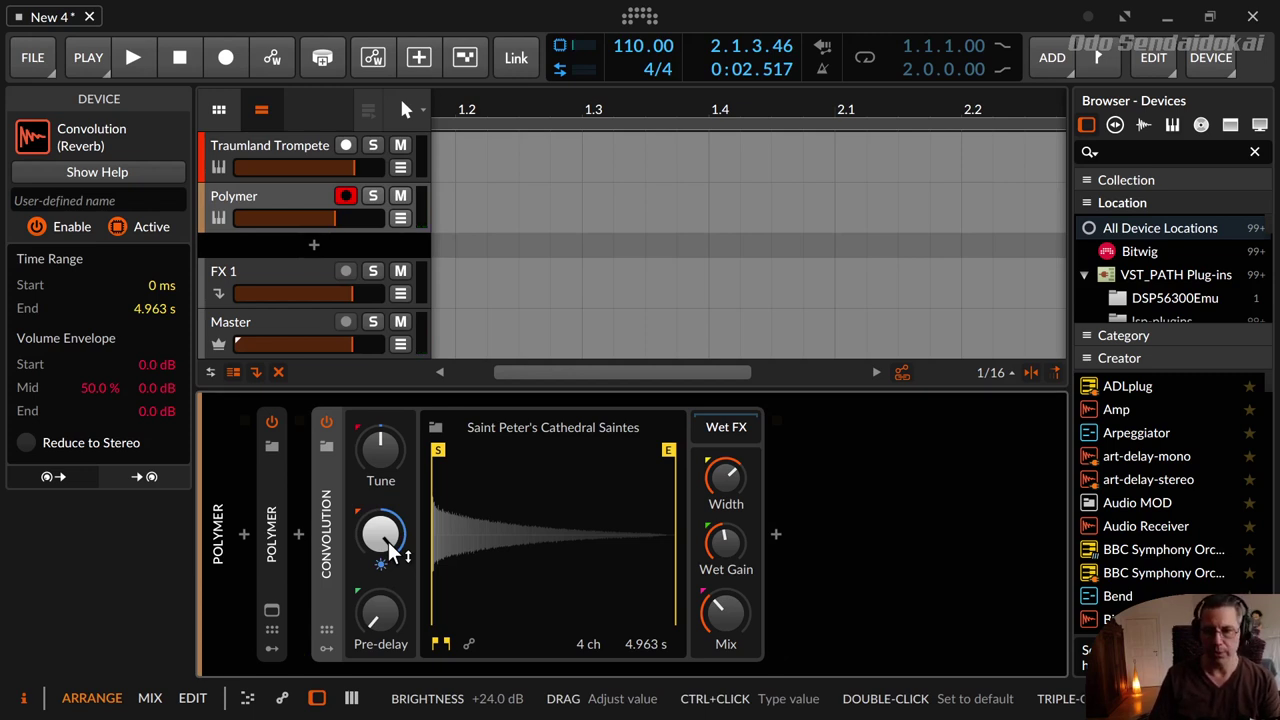
drag(393, 548, 390, 575)
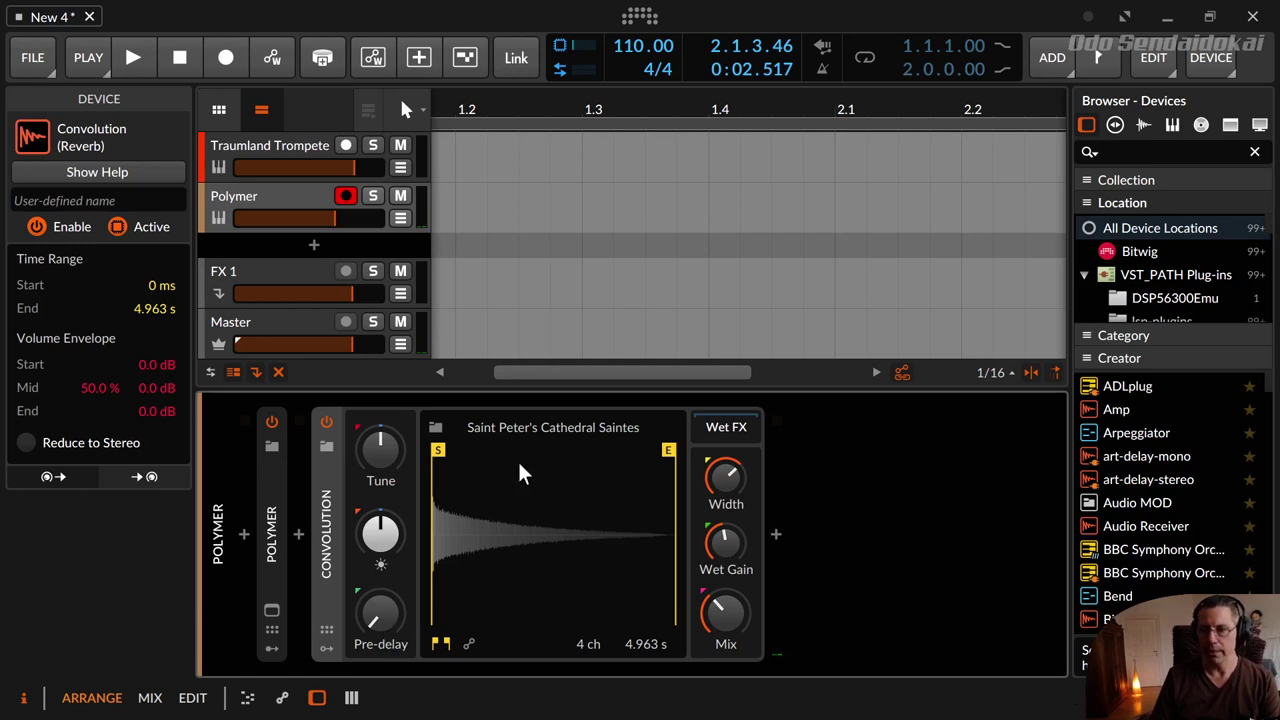
- Try the Convolution's Pre-delay at 200 ms several times, resetting it to 0.00 ms after each try
drag(404, 628, 404, 590)
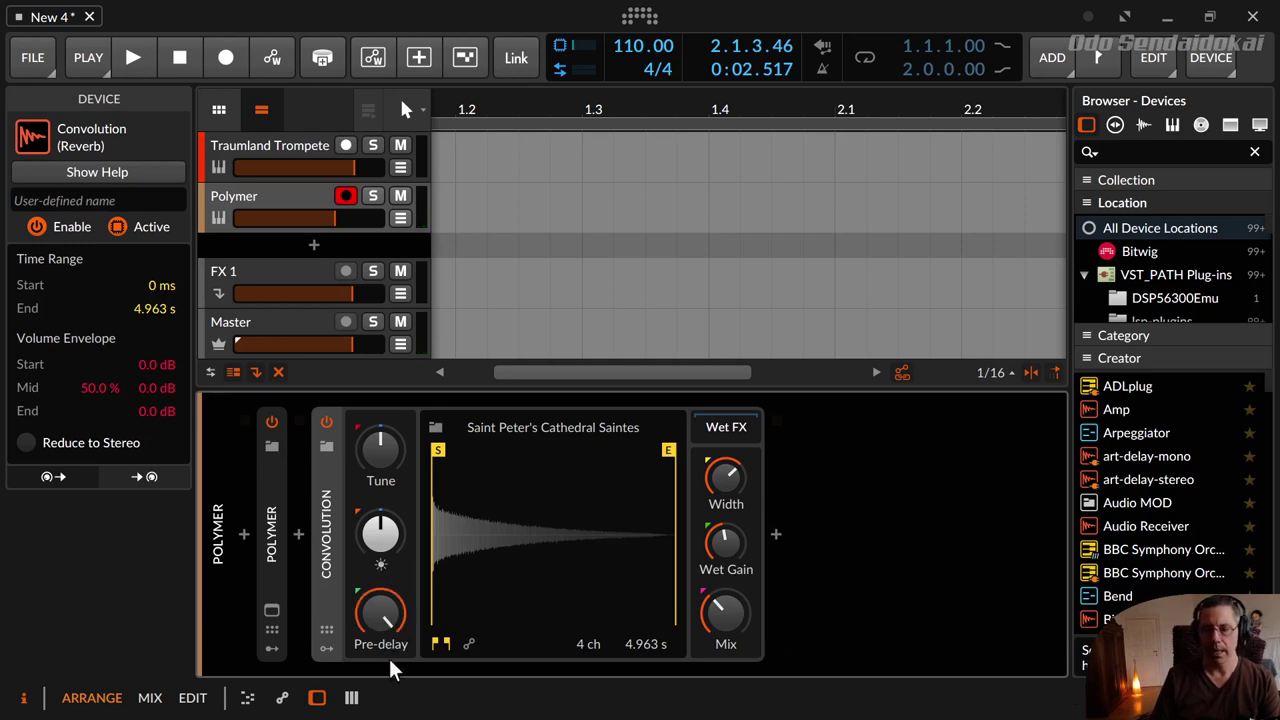
drag(388, 644, 388, 634)
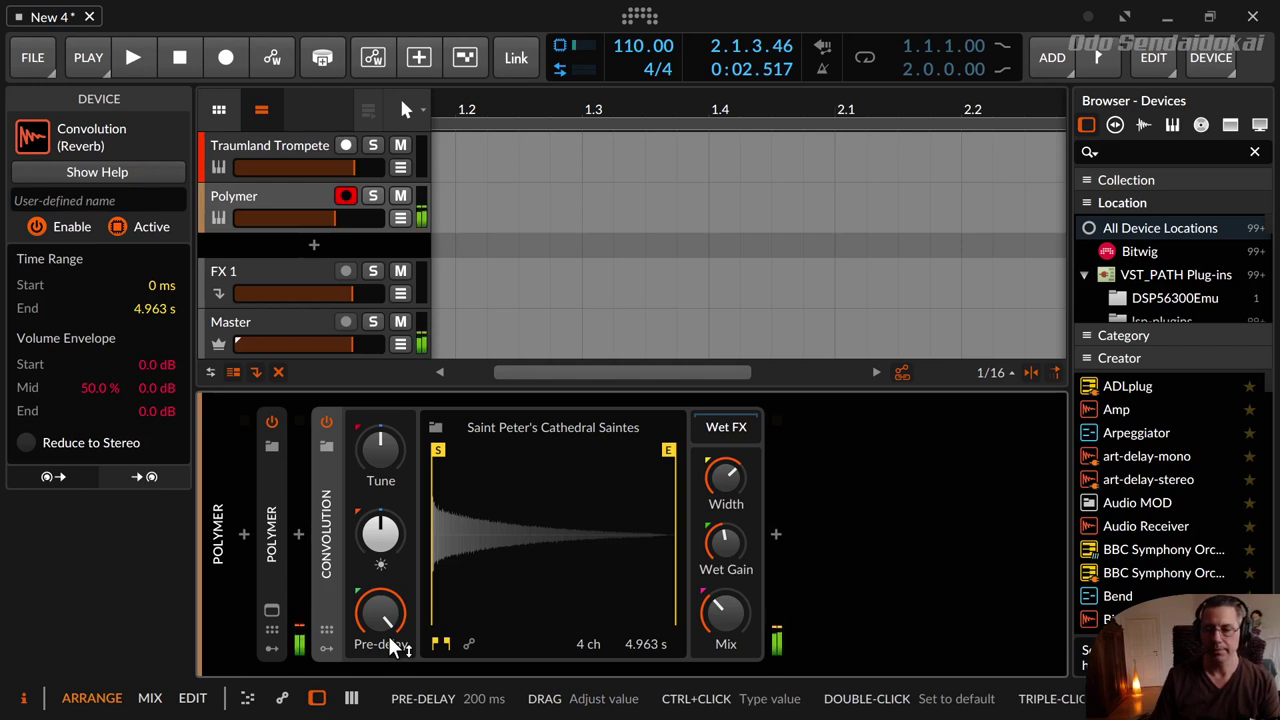
double_click(385, 615)
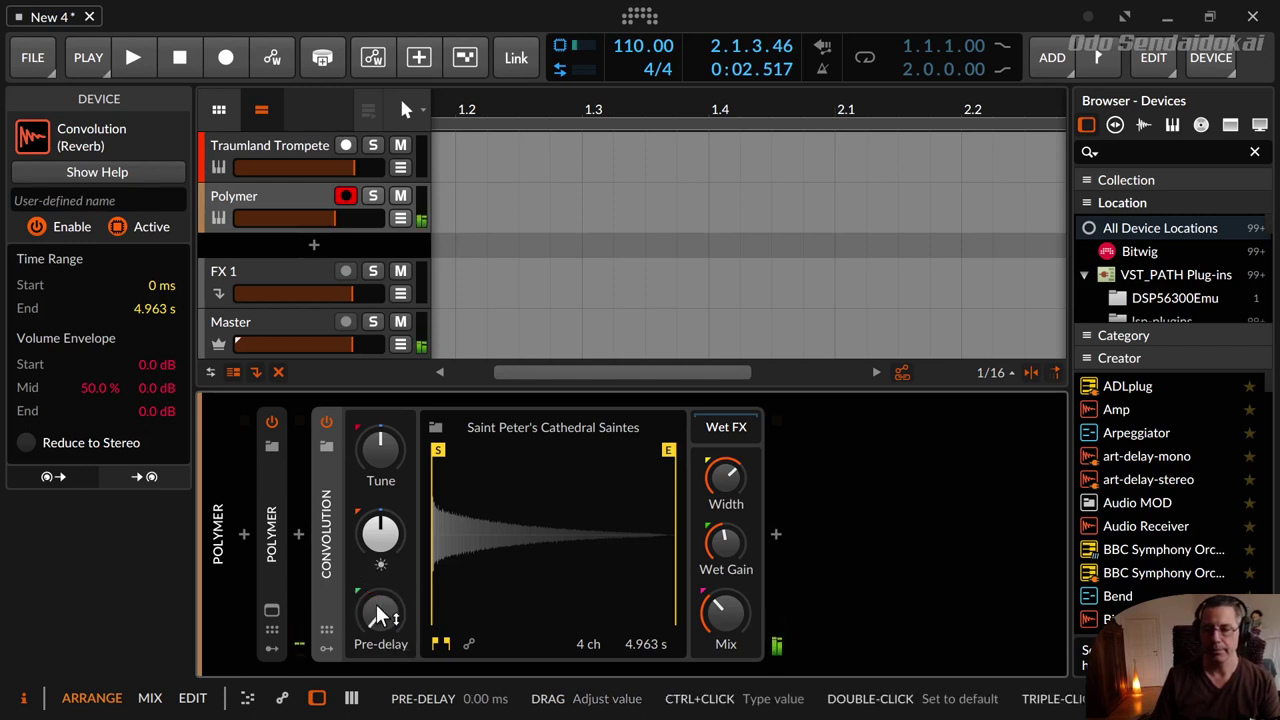
drag(380, 612, 380, 560)
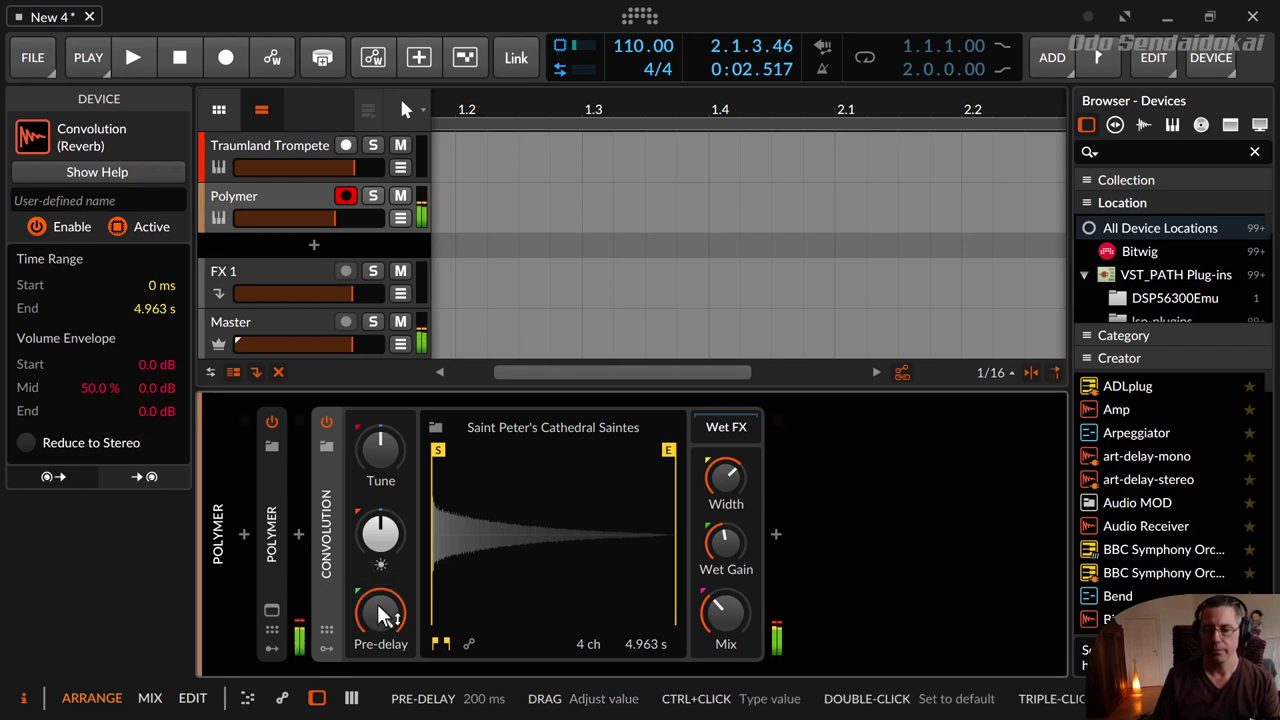
double_click(377, 617)
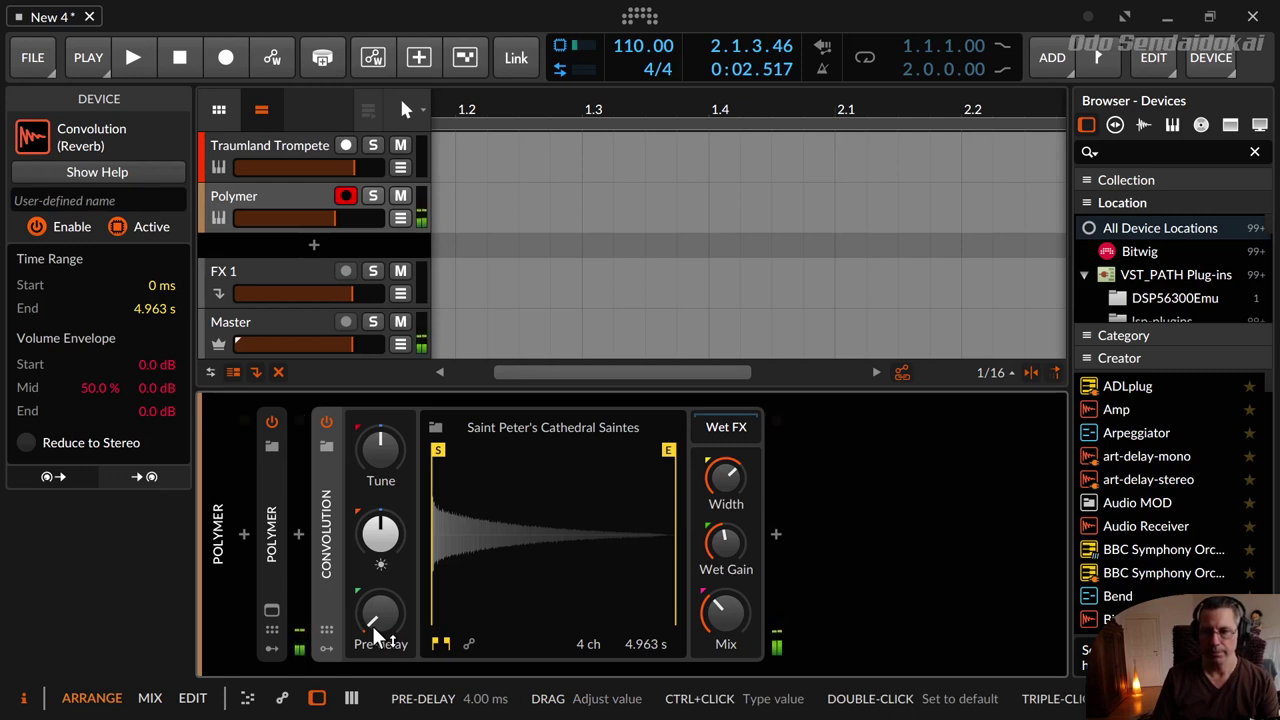
drag(378, 632, 378, 600)
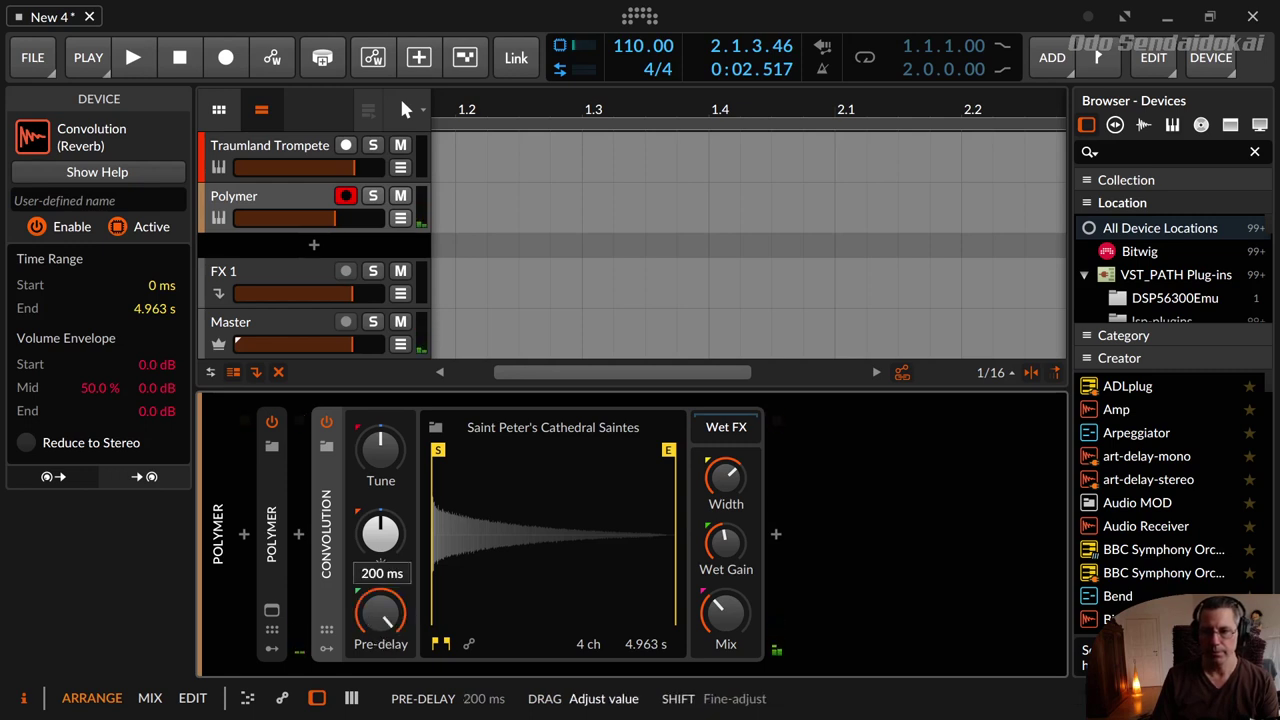
double_click(379, 640)
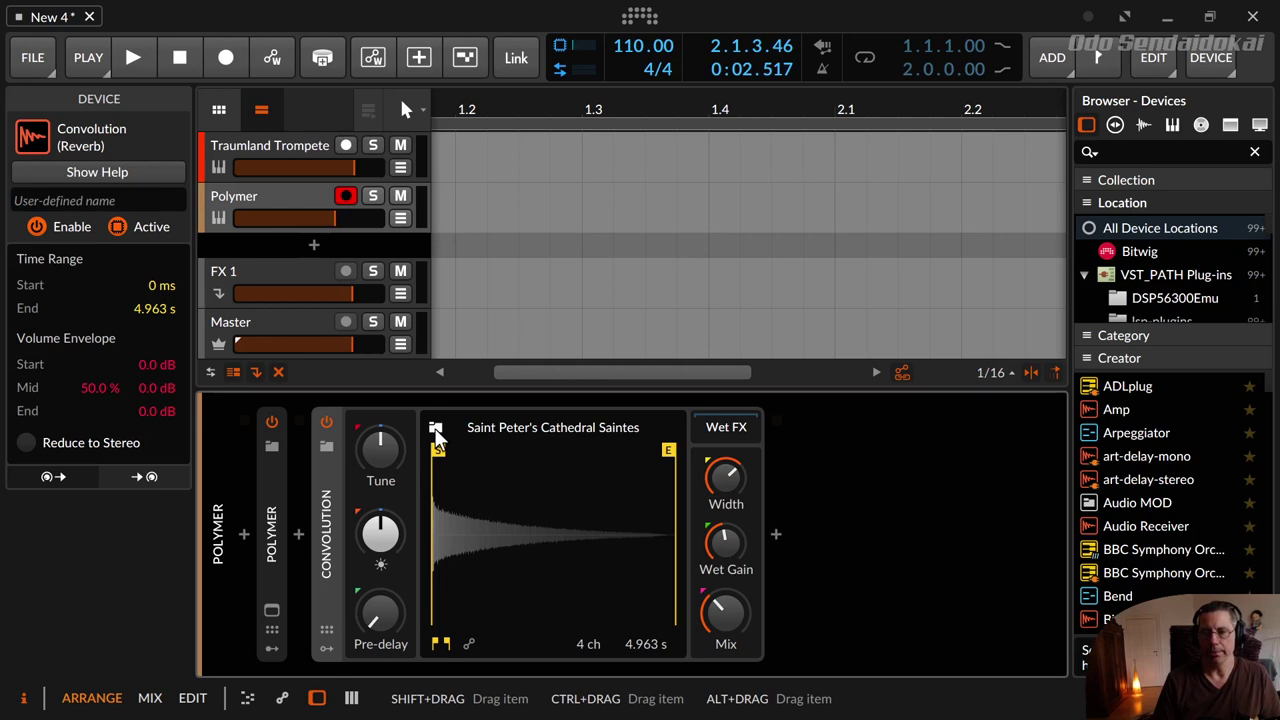
- Open the Convolution's impulse browser and look through the impulses of Any Category
click(436, 429)
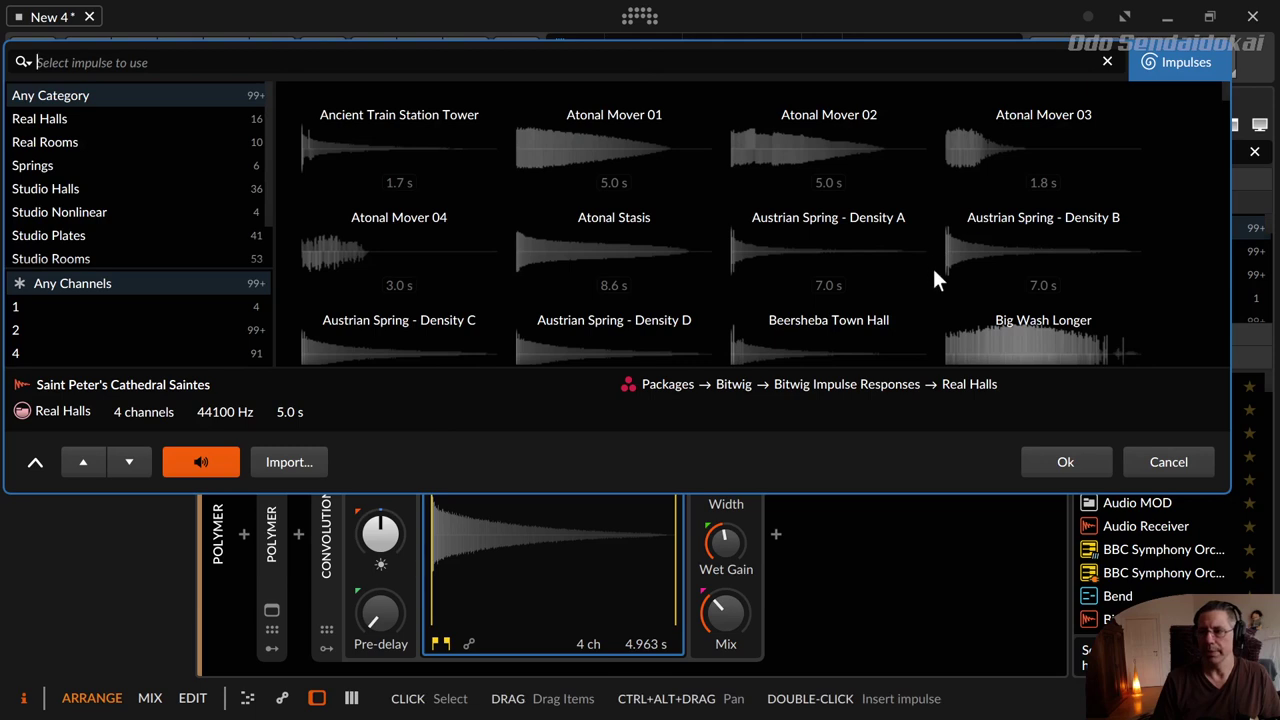
scroll(921, 274, down, 3)
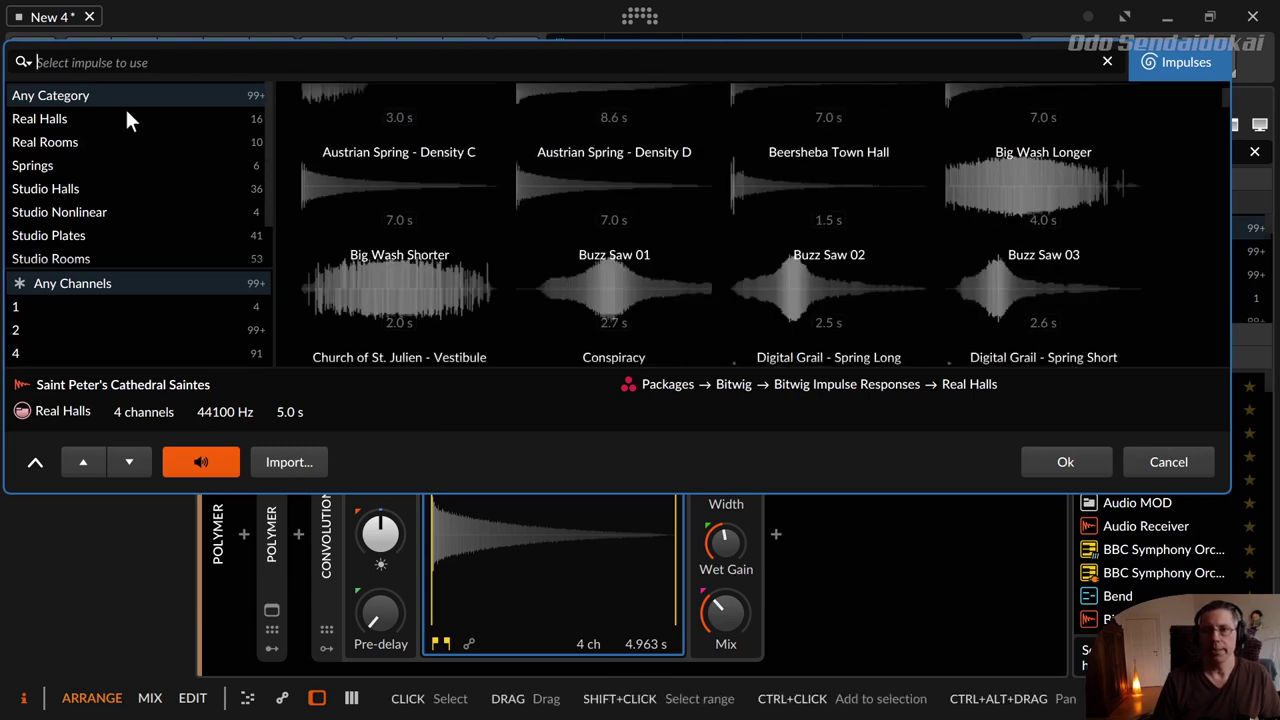
click(100, 93)
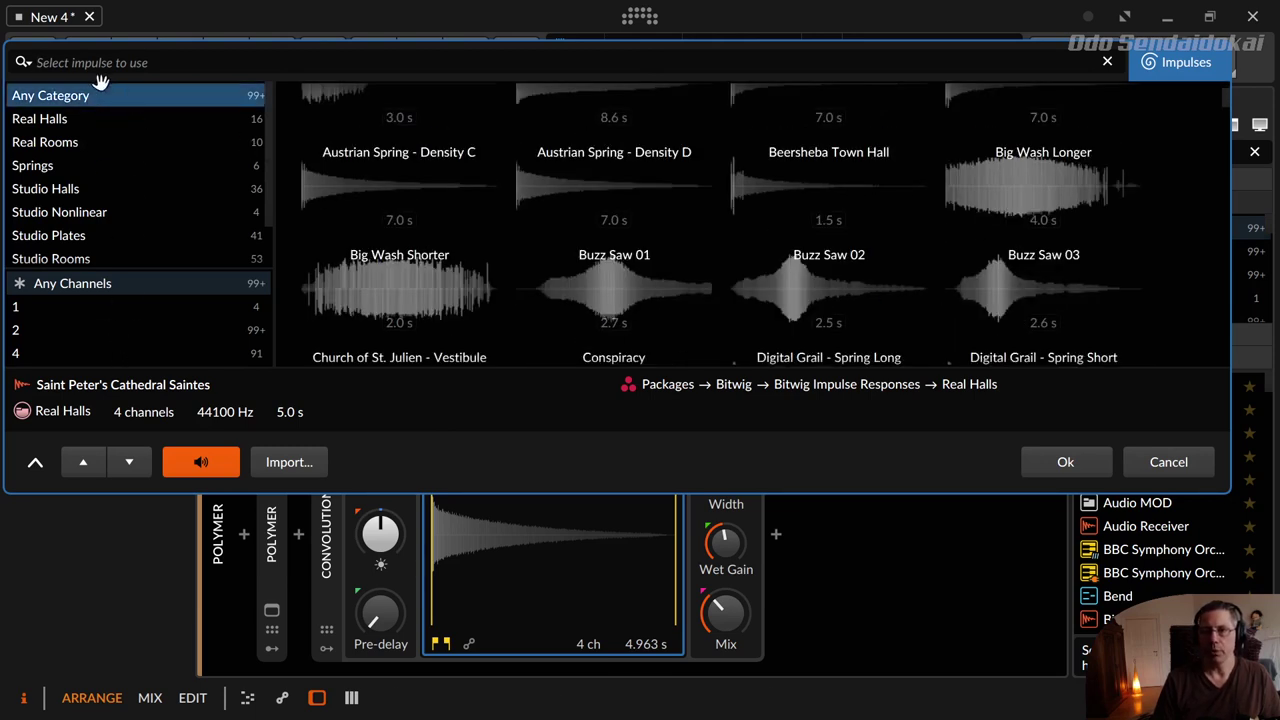
scroll(57, 133, down, 2)
scroll(53, 126, up, 2)
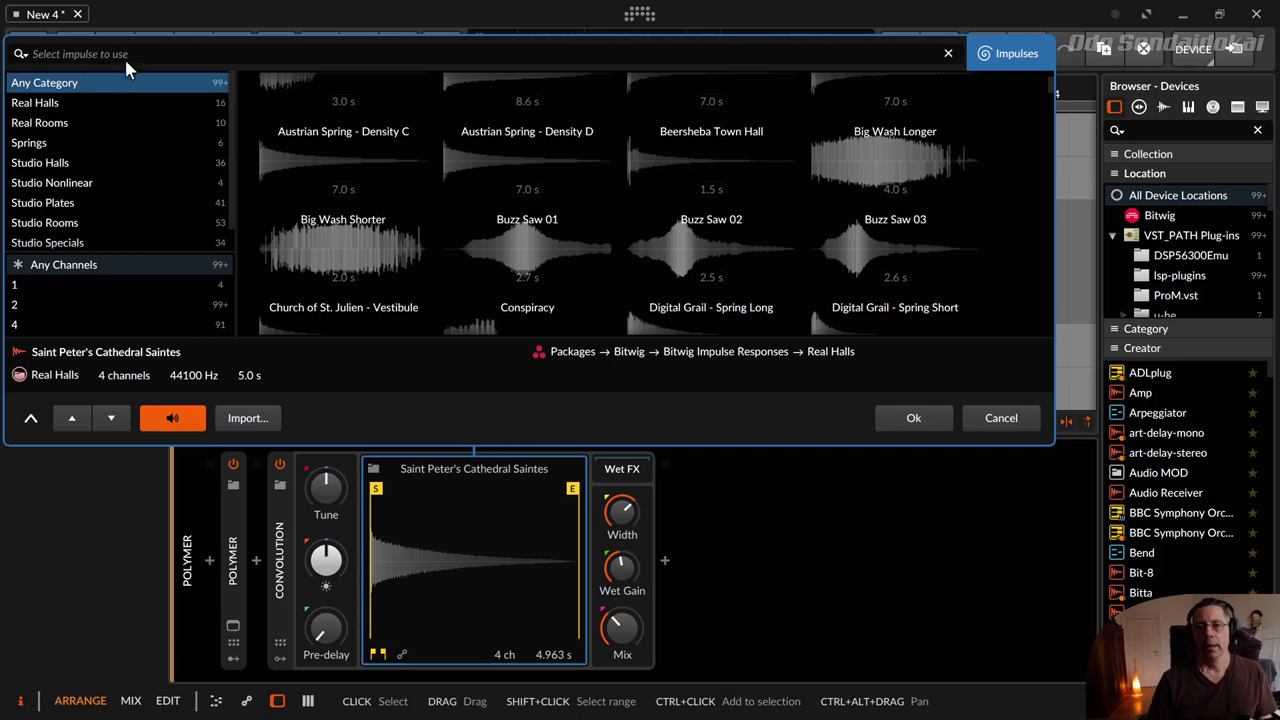
- Reposition the impulse browser and filter the impulses to the Synthetic category
drag(146, 42, 239, 45)
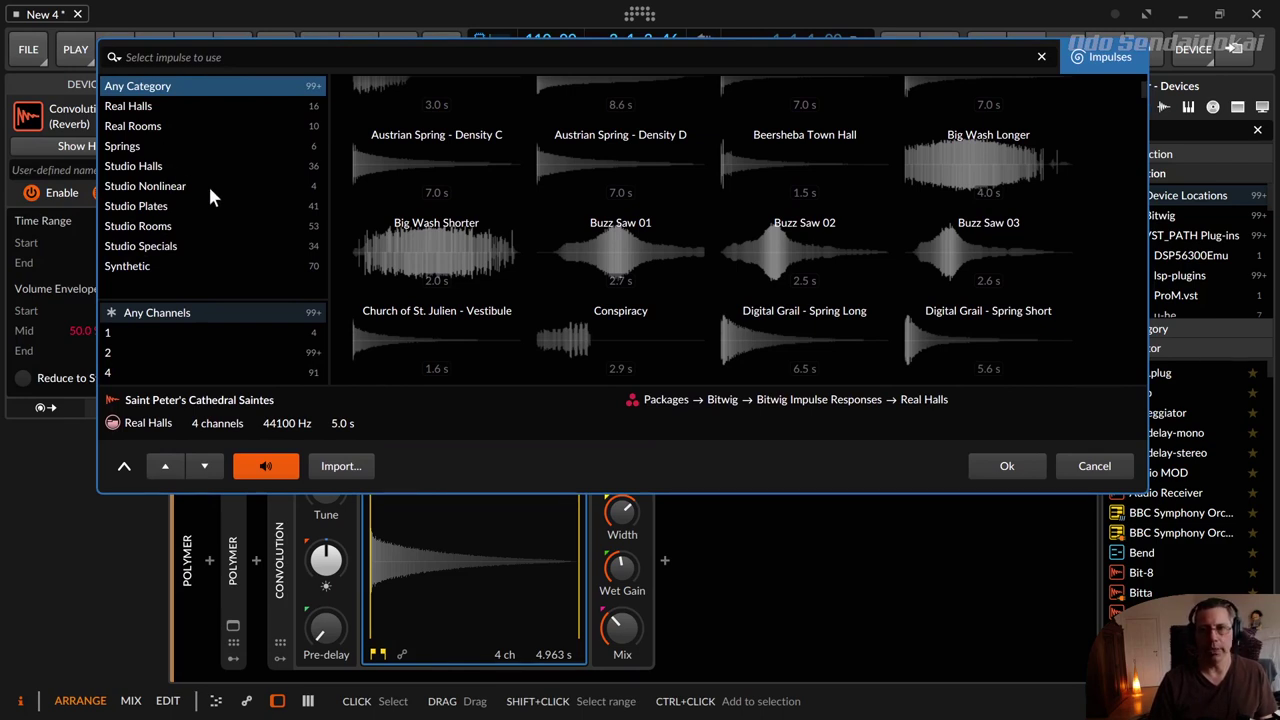
click(199, 246)
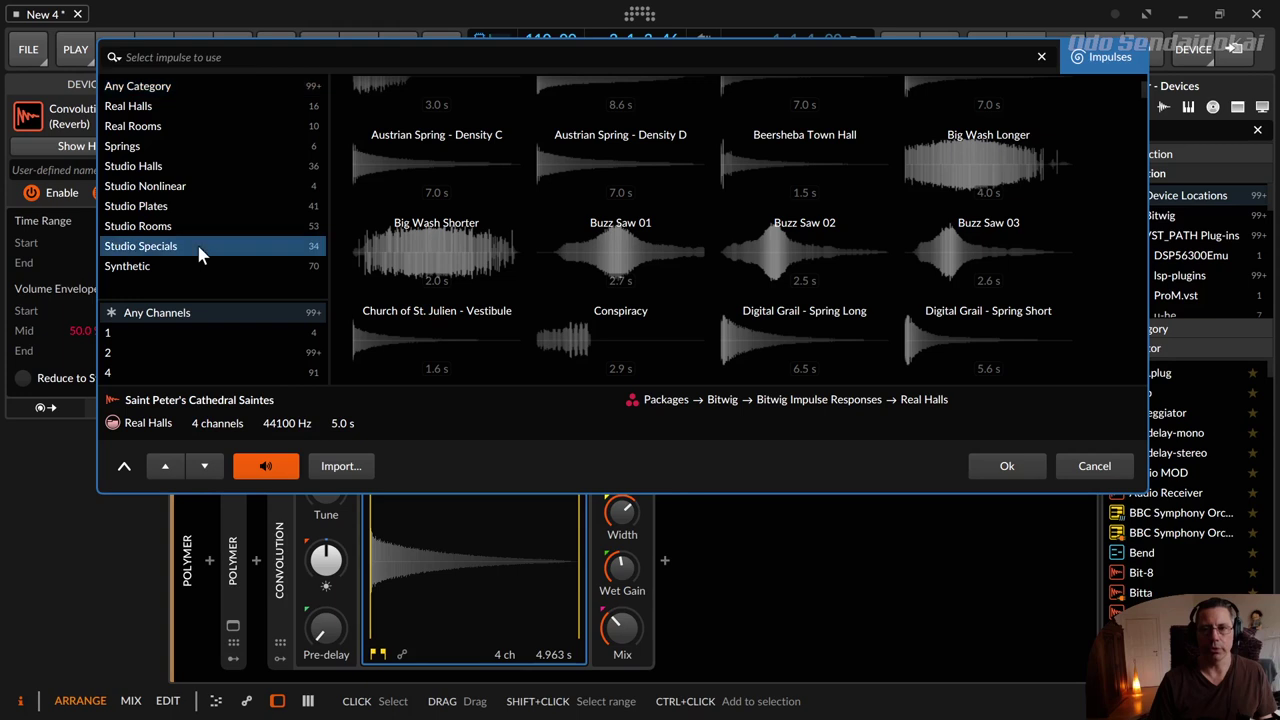
click(196, 263)
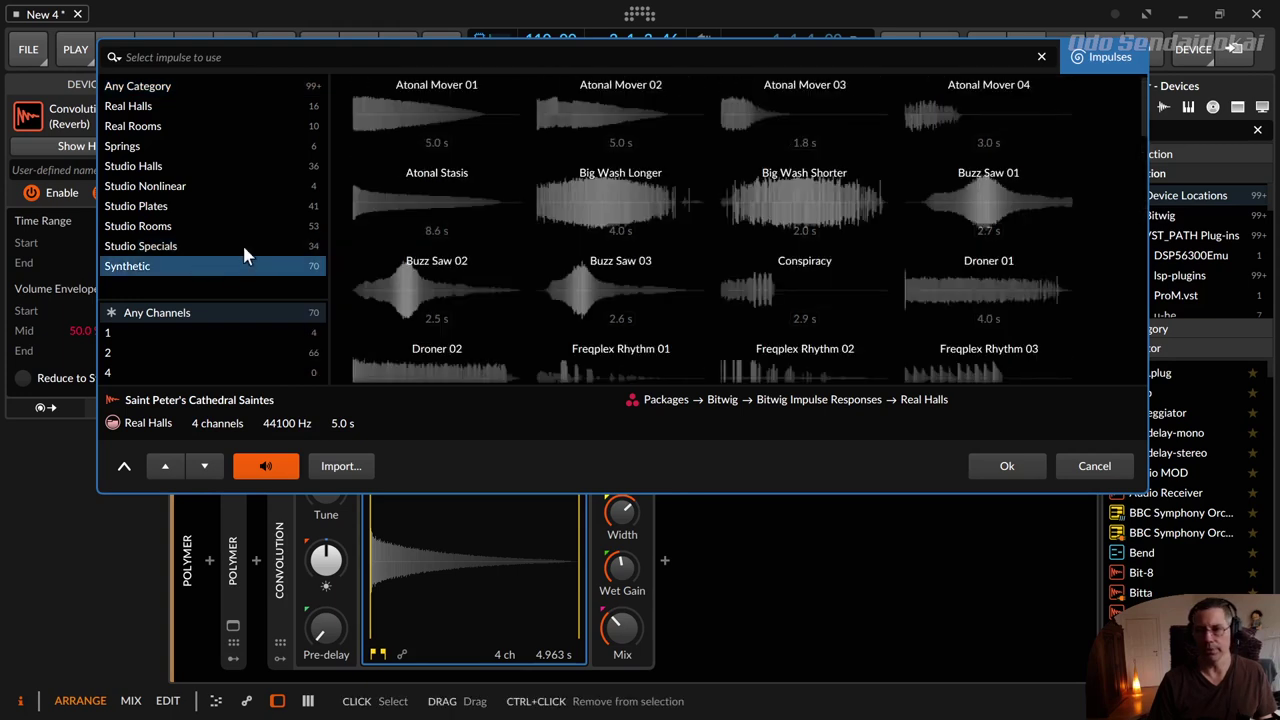
- Show impulses of Any Category and compare the 1-, 2- and 4-channel filters, leaving the list filtered to 4 channels
click(195, 88)
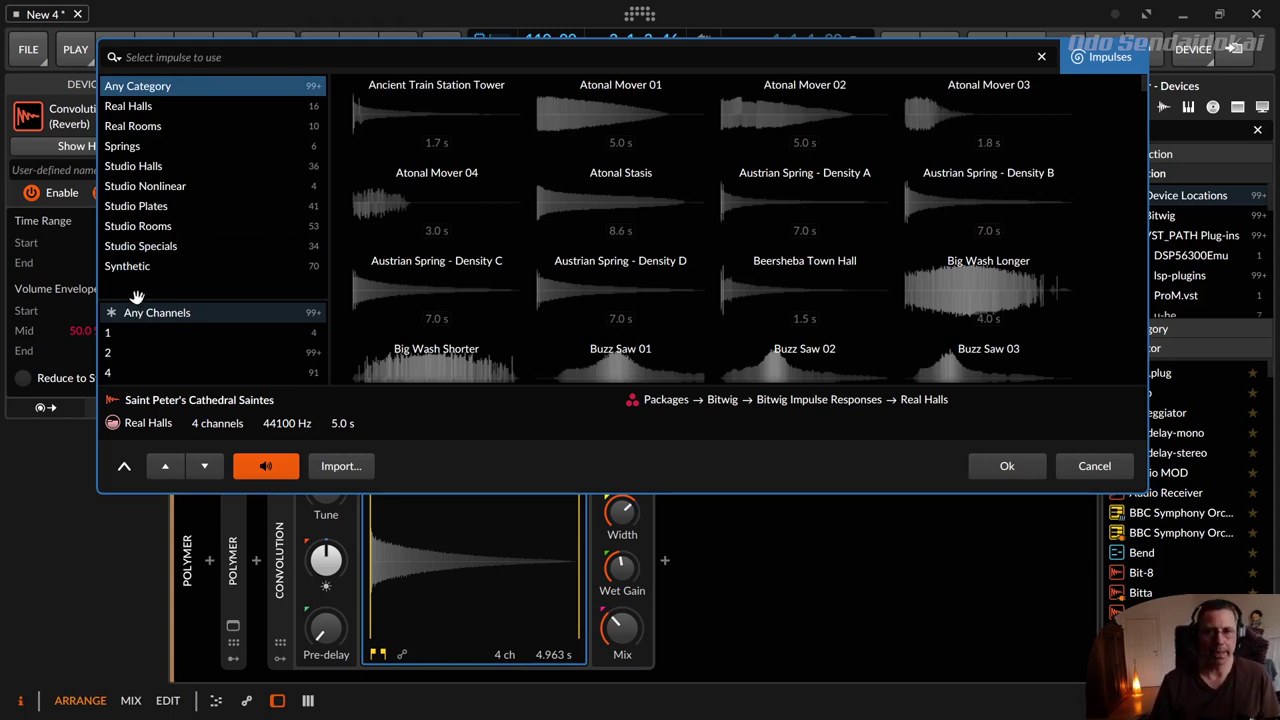
click(133, 329)
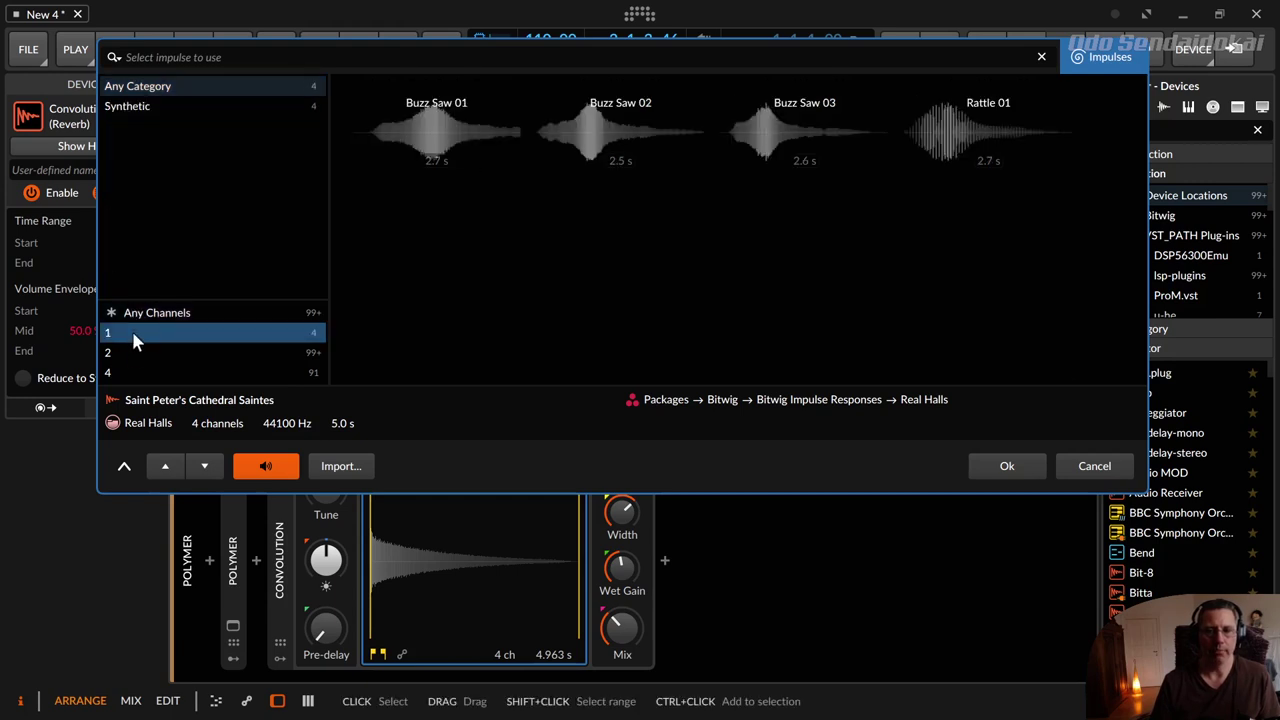
click(130, 352)
click(135, 372)
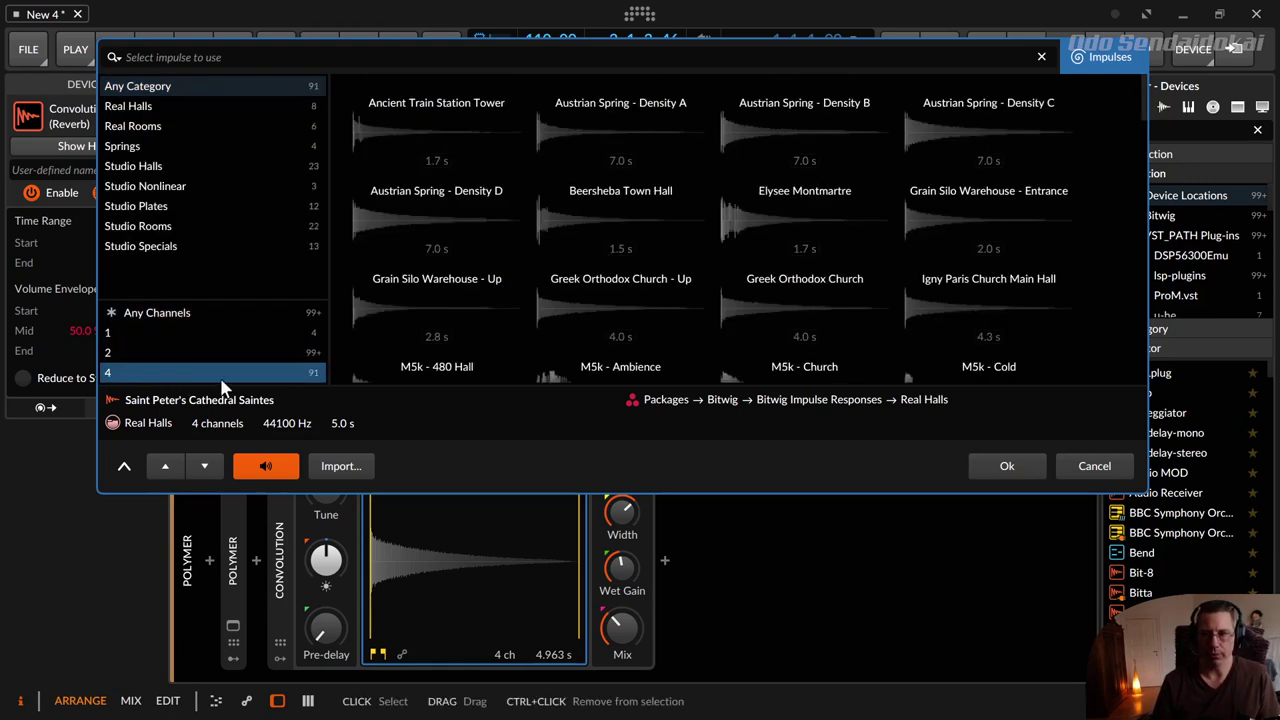
click(158, 336)
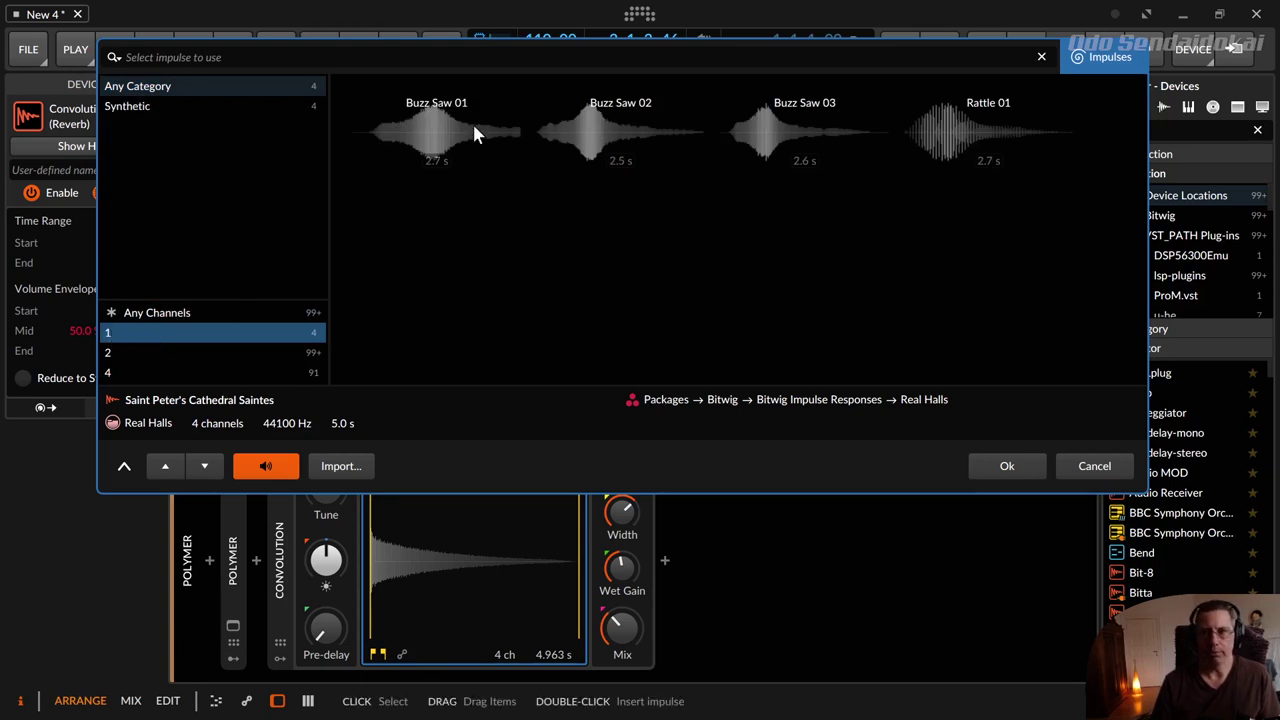
click(229, 350)
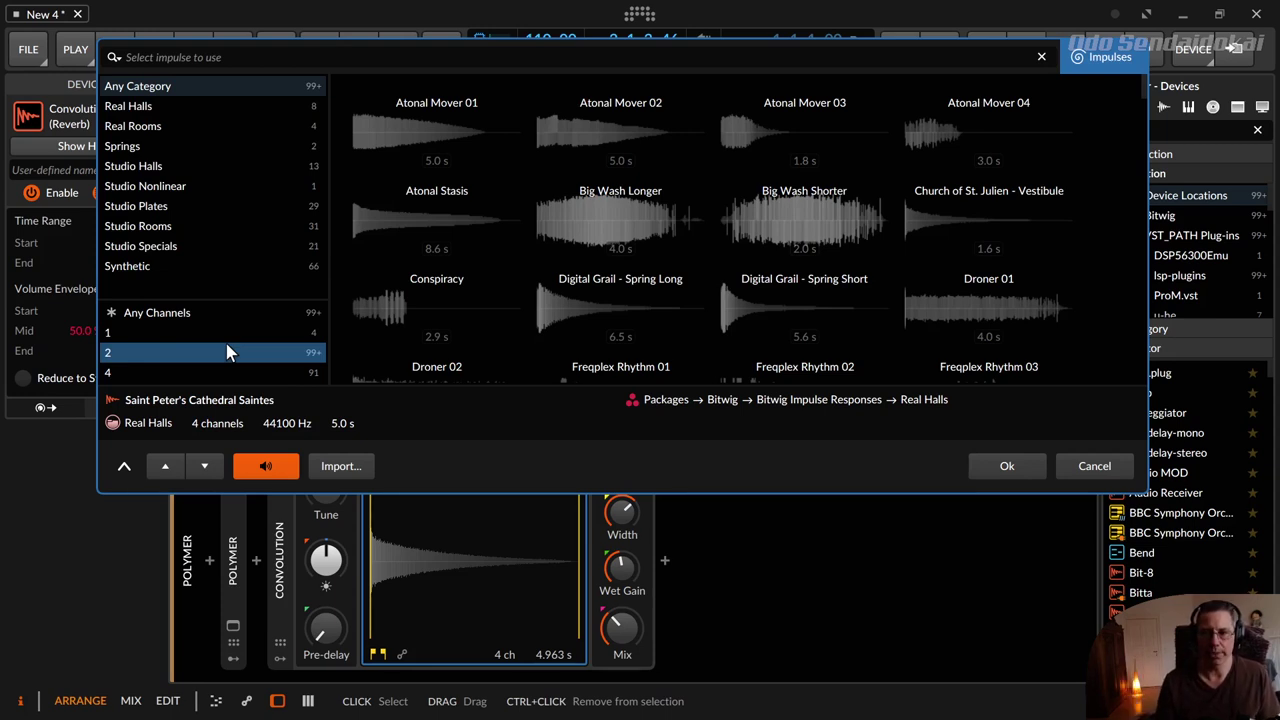
click(219, 373)
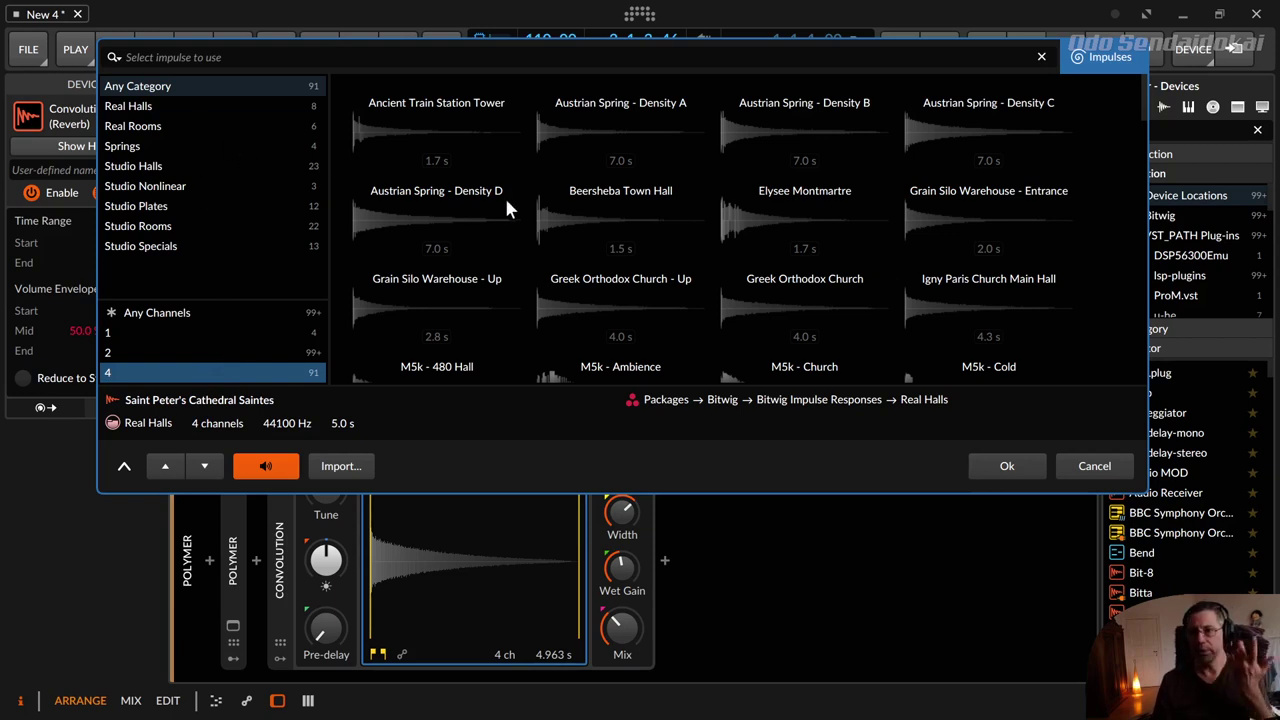
- Audition the Beersheba Town Hall impulse and compare Ancient Train Station Tower with Austrian Spring - Density A and B
click(610, 208)
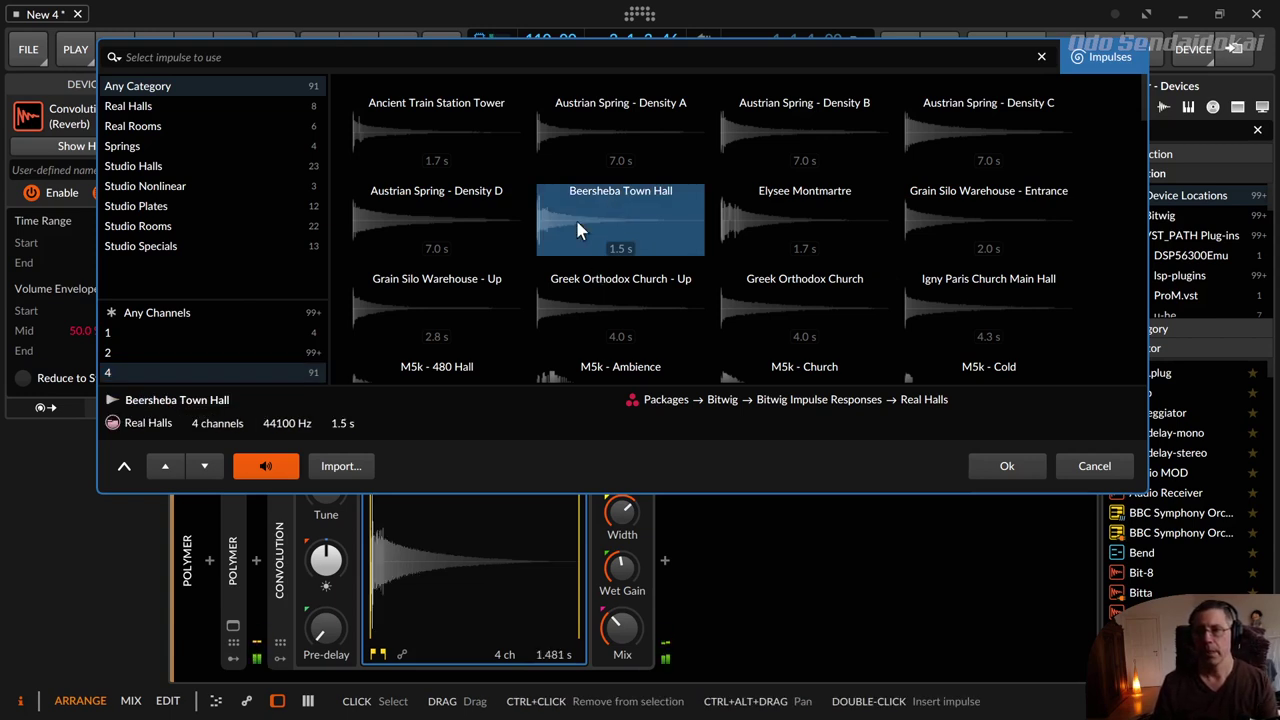
click(407, 135)
click(670, 130)
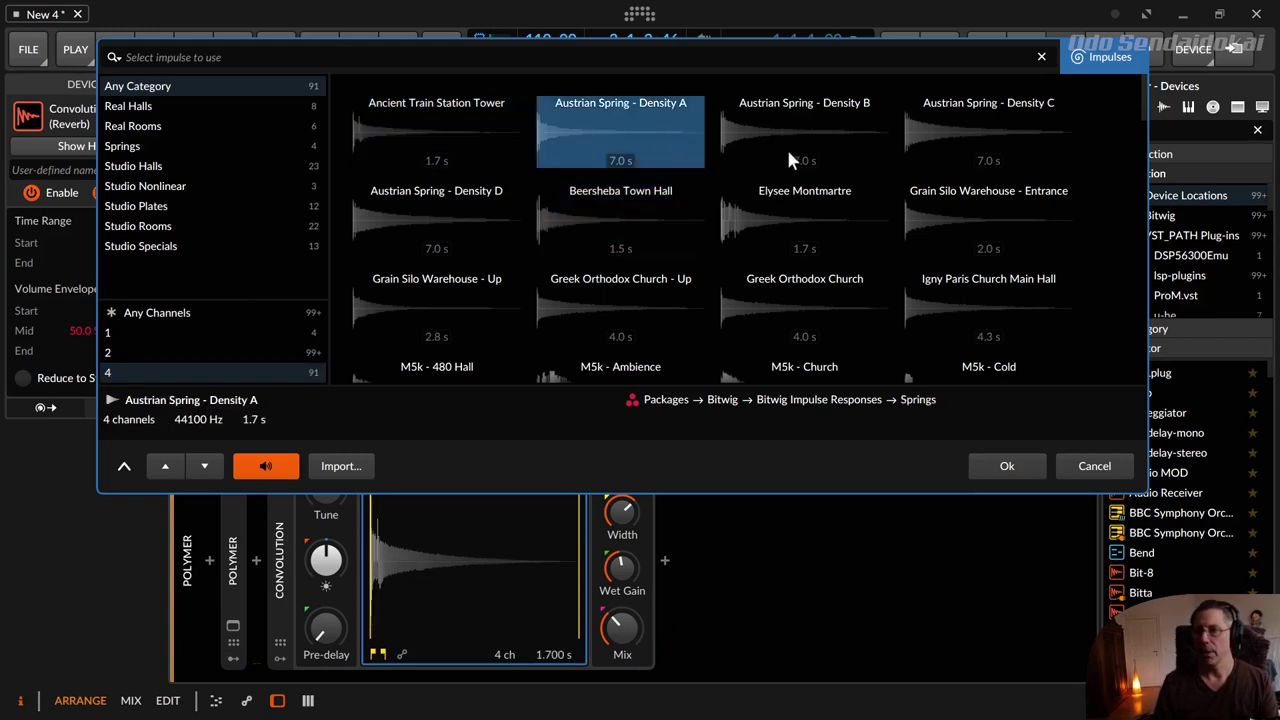
click(788, 158)
click(443, 165)
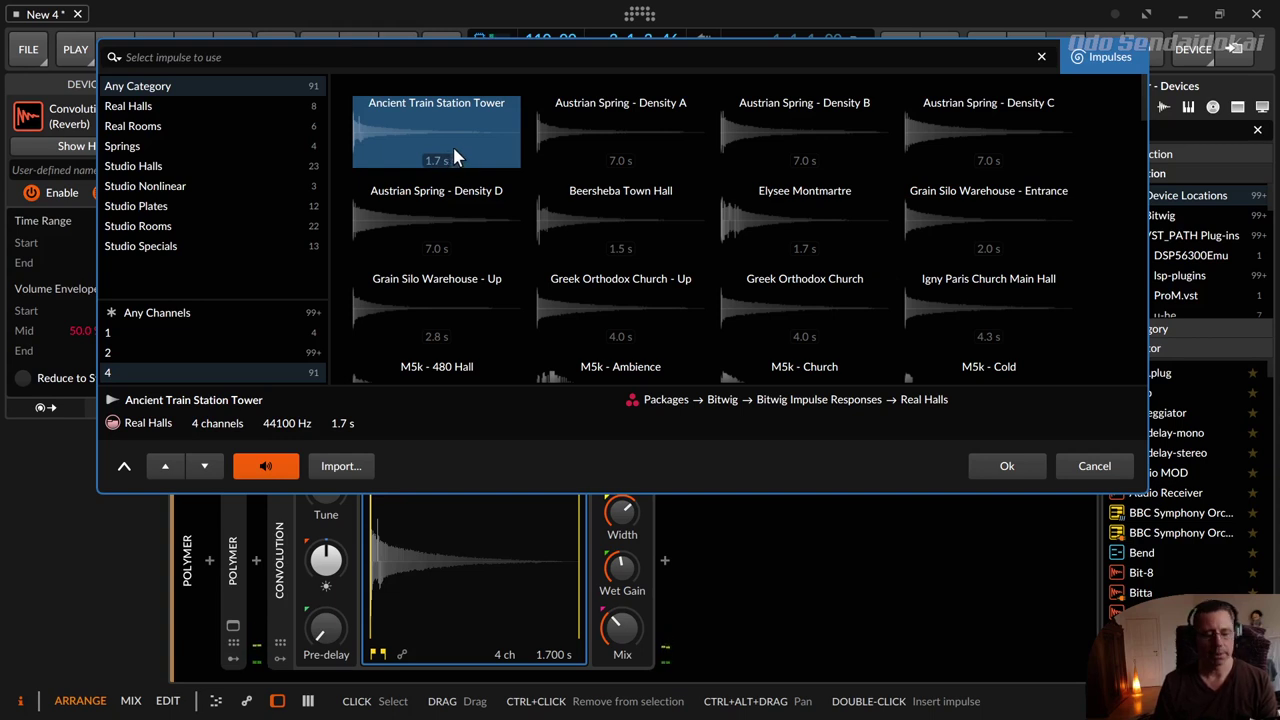
click(671, 156)
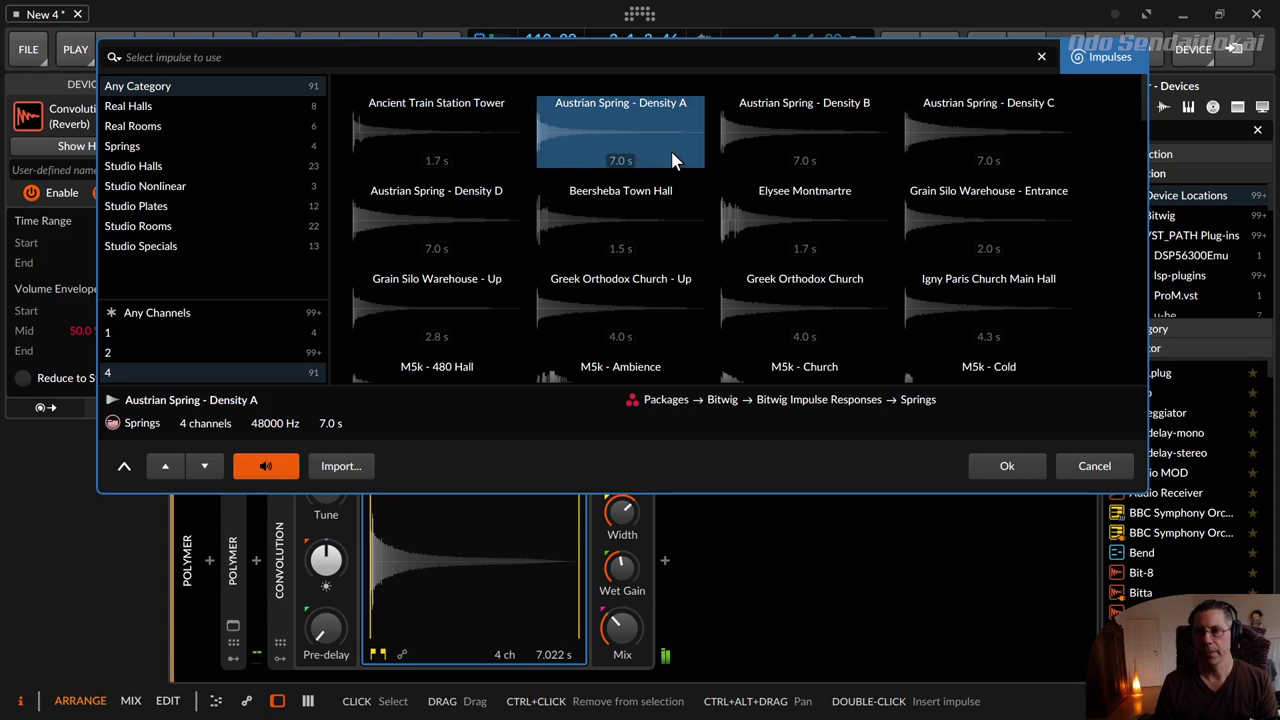
click(482, 158)
click(617, 158)
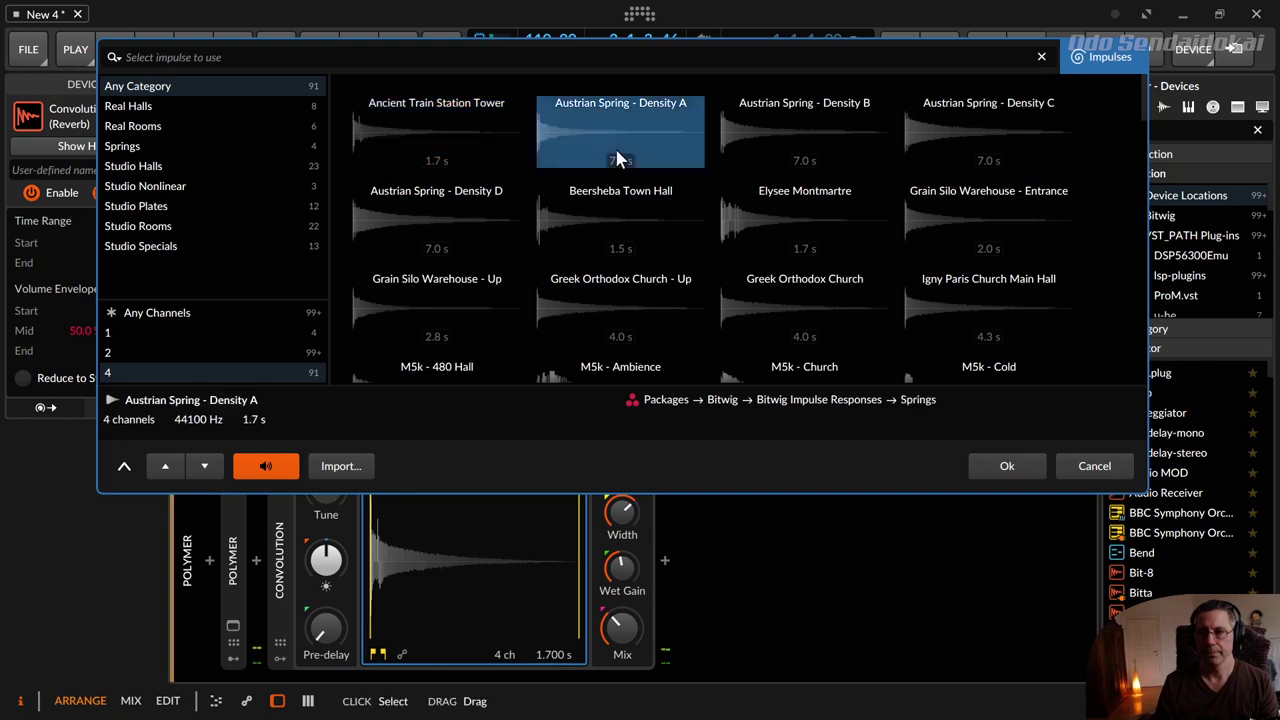
click(447, 145)
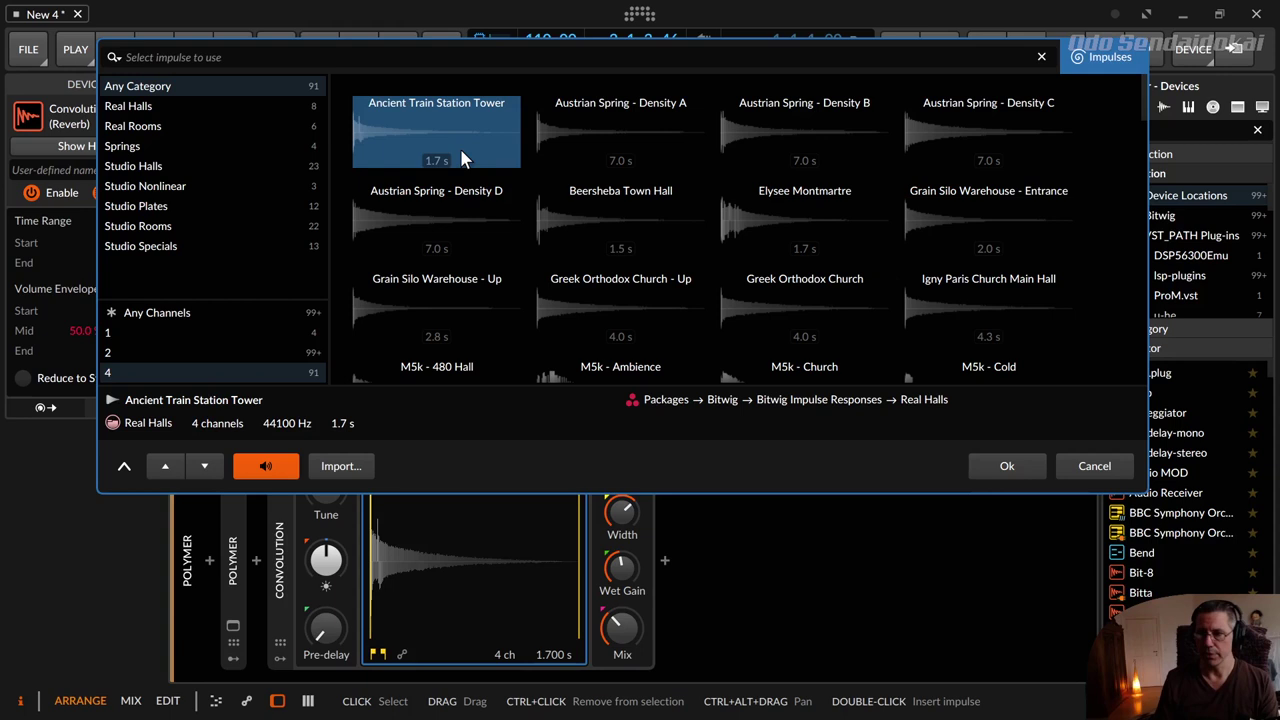
- Audition Grain Silo Warehouse - Entrance, compare Elysee Montmartre with Ancient Train Station Tower, and audition Greek Orthodox Church
click(955, 242)
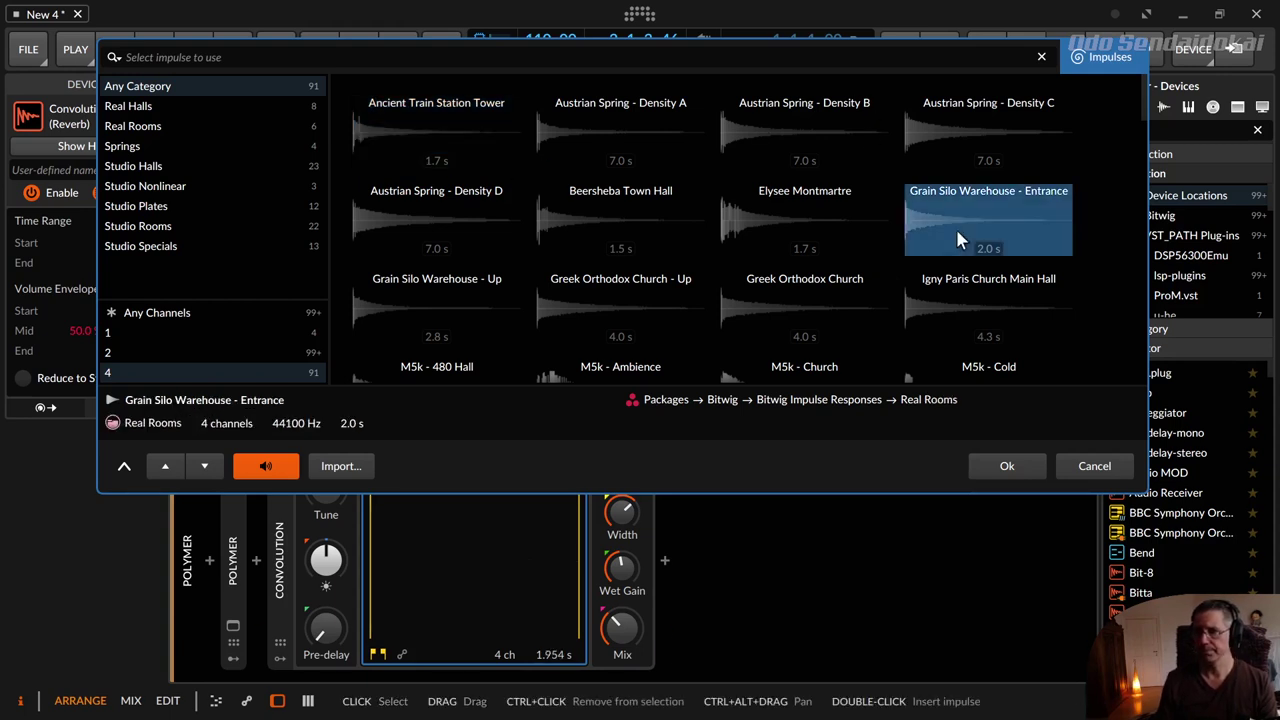
click(806, 243)
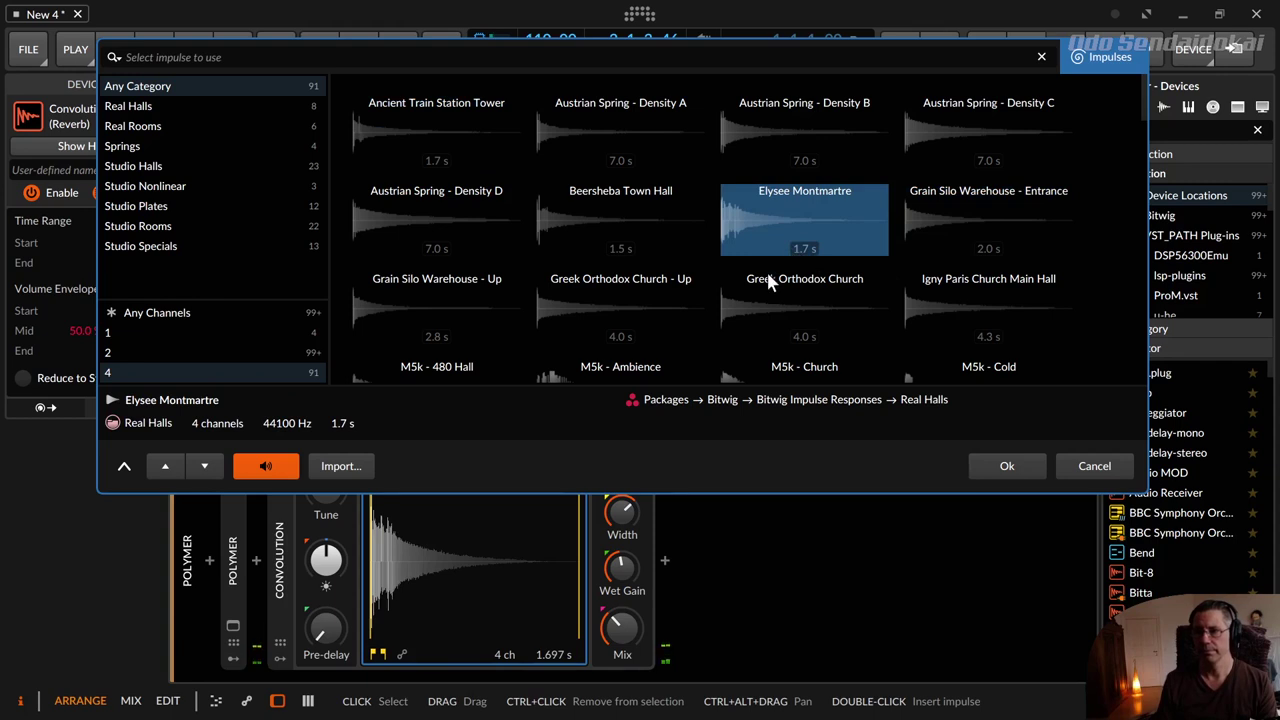
click(480, 165)
click(785, 222)
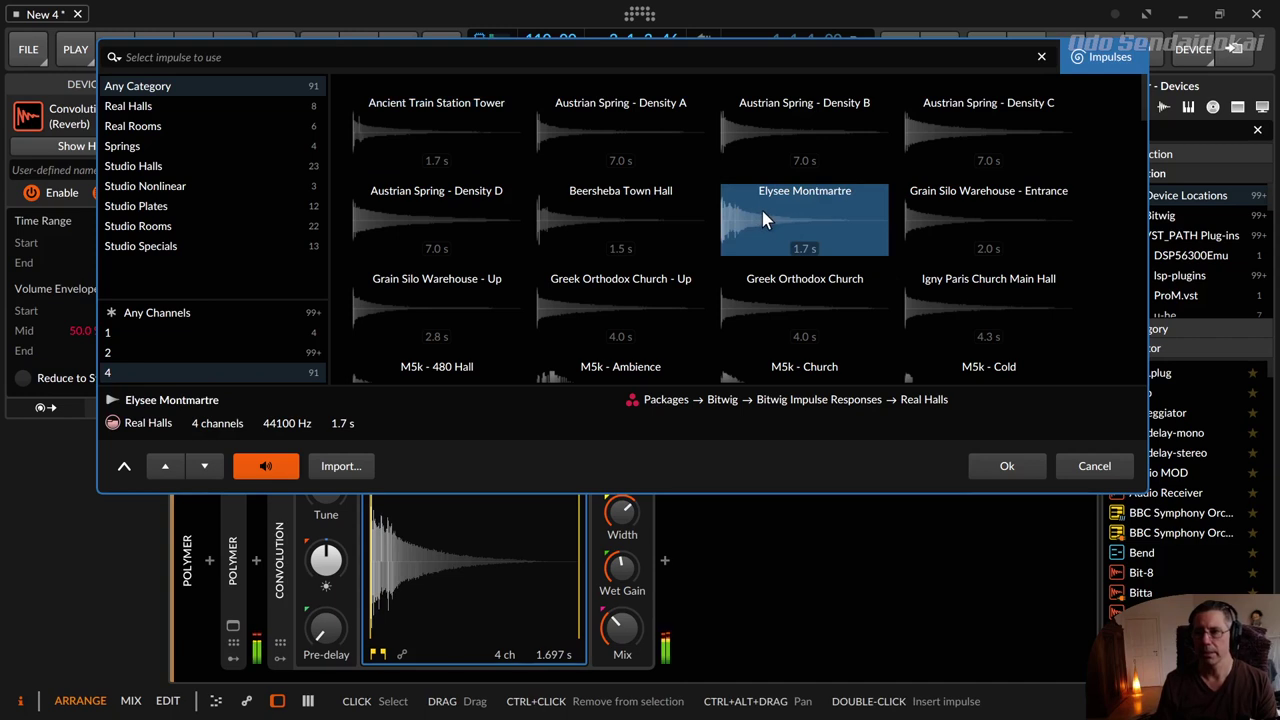
click(482, 145)
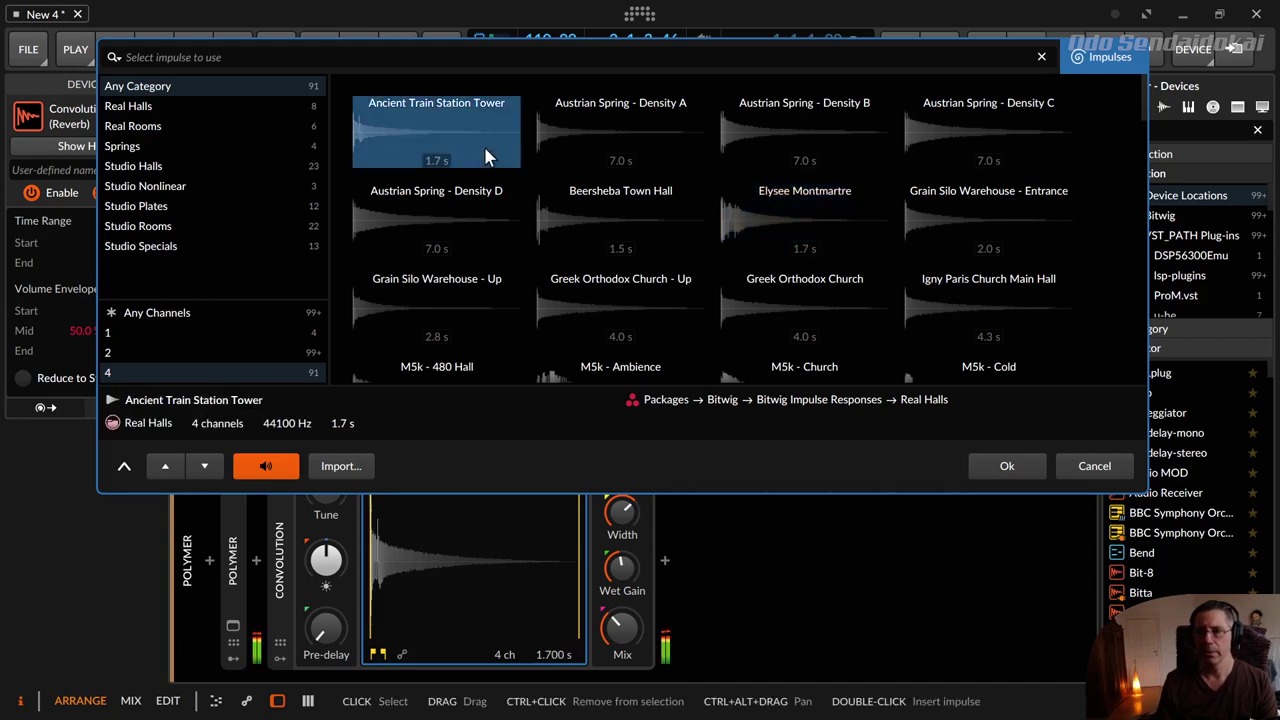
click(792, 305)
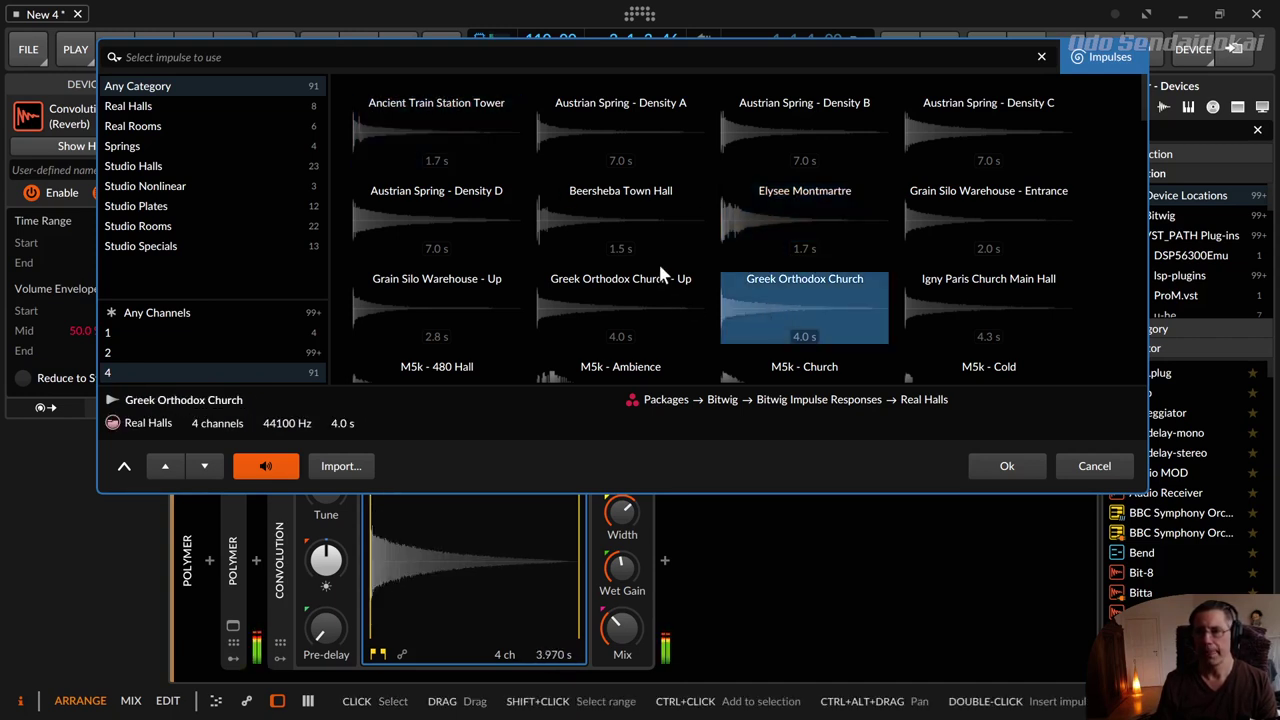
- Audition the M5k Ambience, 480 Hall and Cold impulses, and load M5k - 480 Hall into the Convolution
scroll(660, 265, down, 3)
click(633, 206)
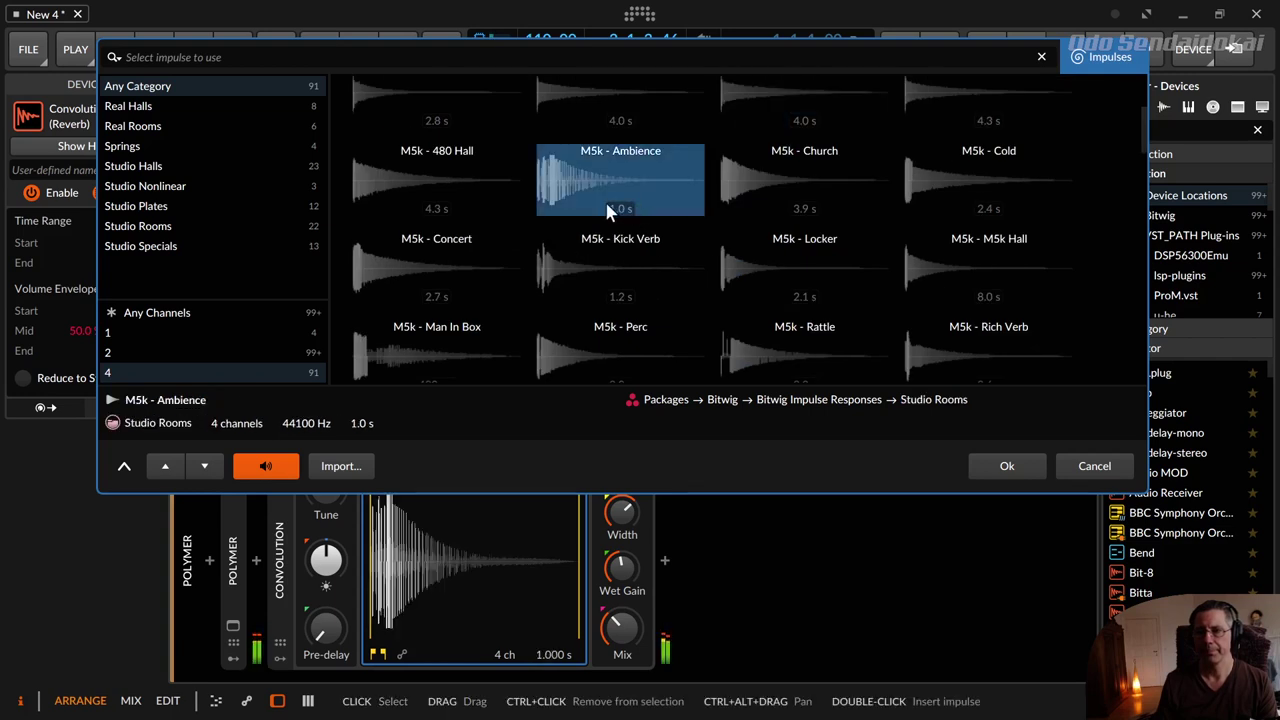
click(416, 192)
click(938, 188)
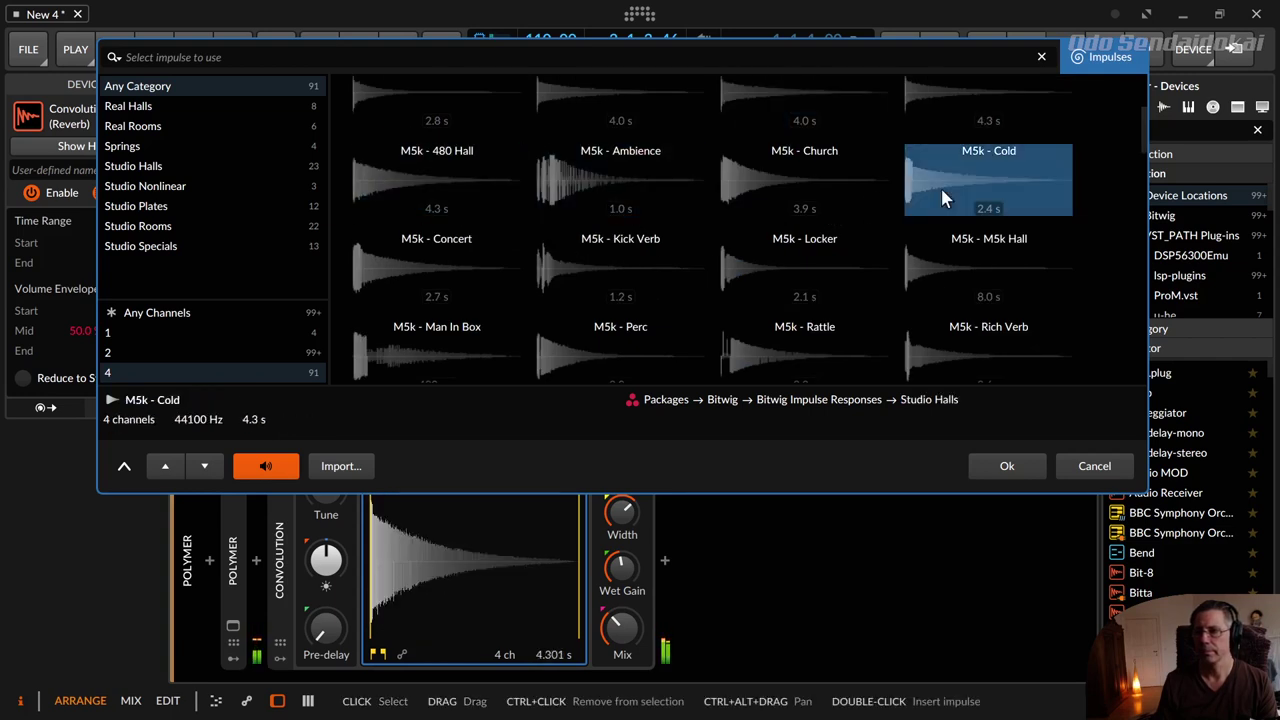
click(477, 189)
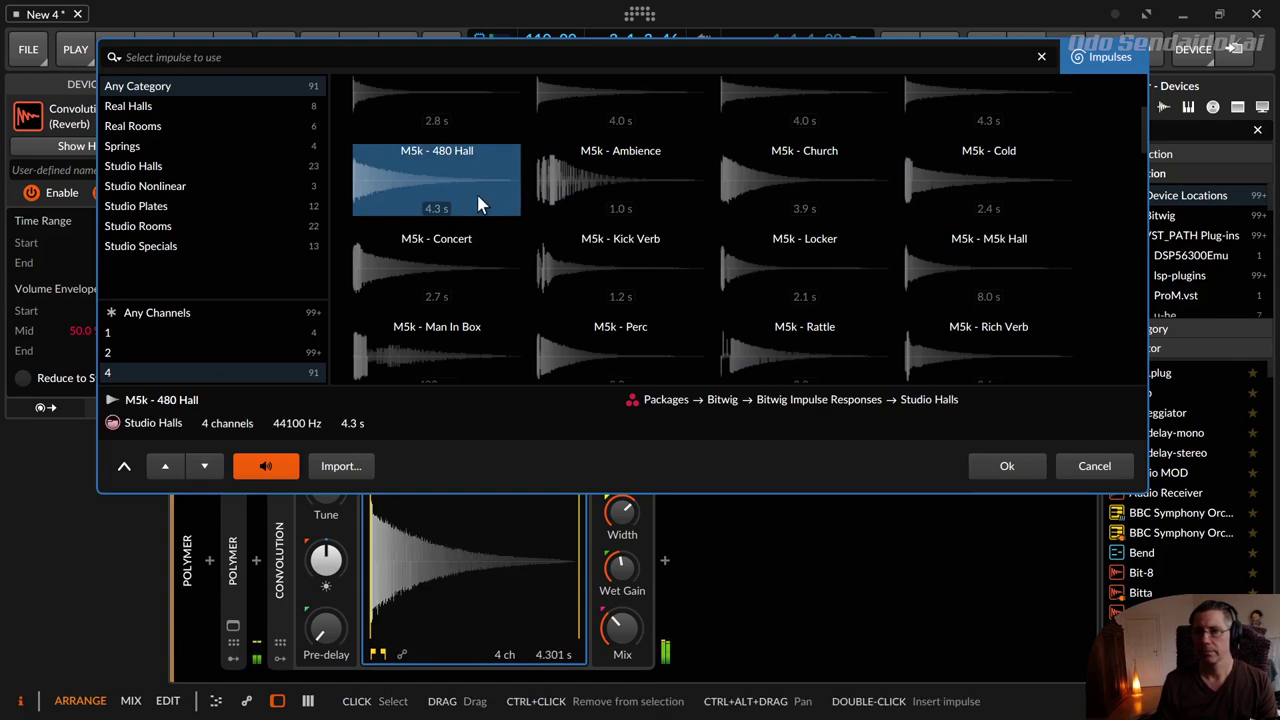
click(1006, 467)
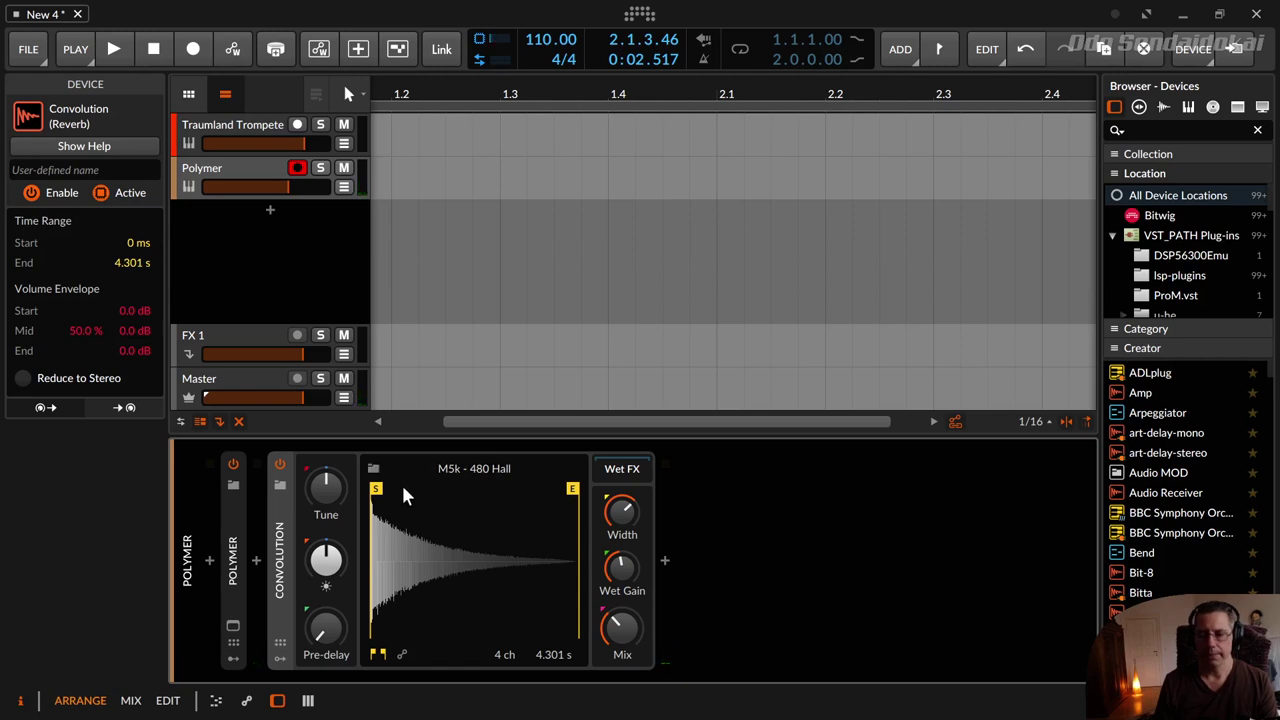
- Try moving the impulse's start time to about 325 ms and 884 ms and its end time earlier, restoring the full range
mouse_move(380, 490)
mouse_down()
mouse_move(446, 509)
mouse_move(380, 503)
mouse_up()
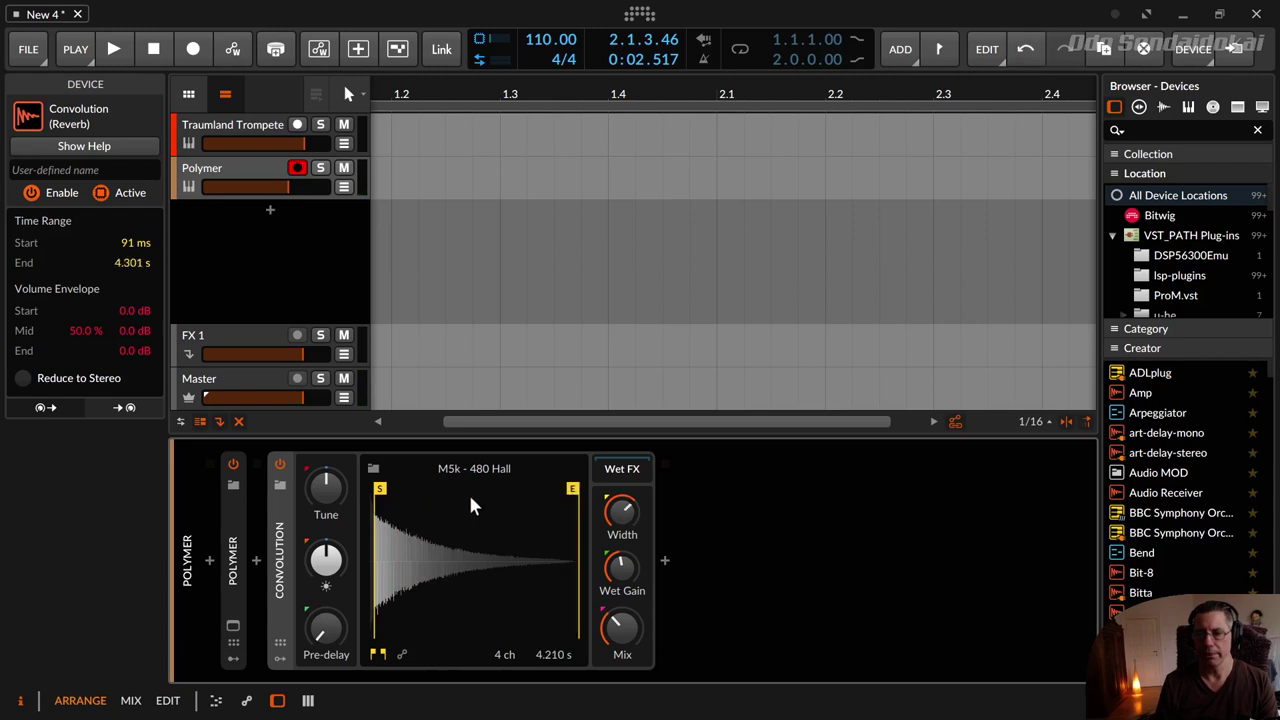
double_click(377, 492)
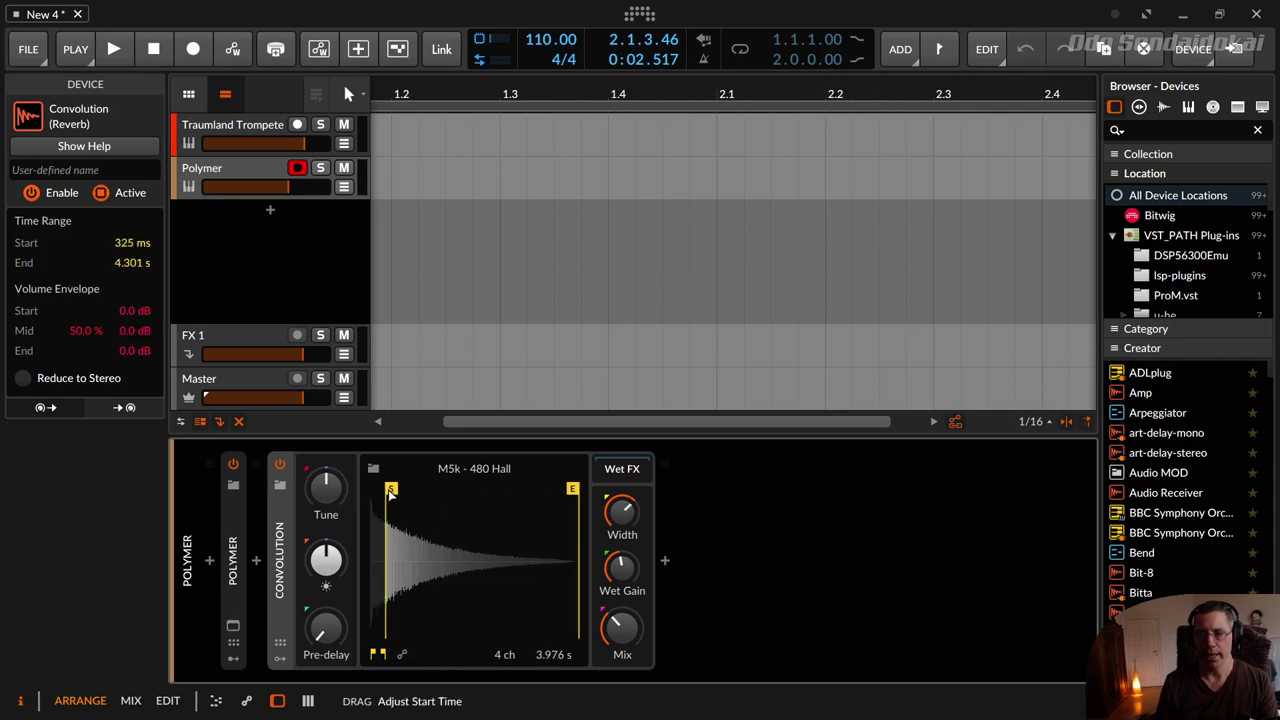
drag(583, 497, 556, 494)
double_click(545, 493)
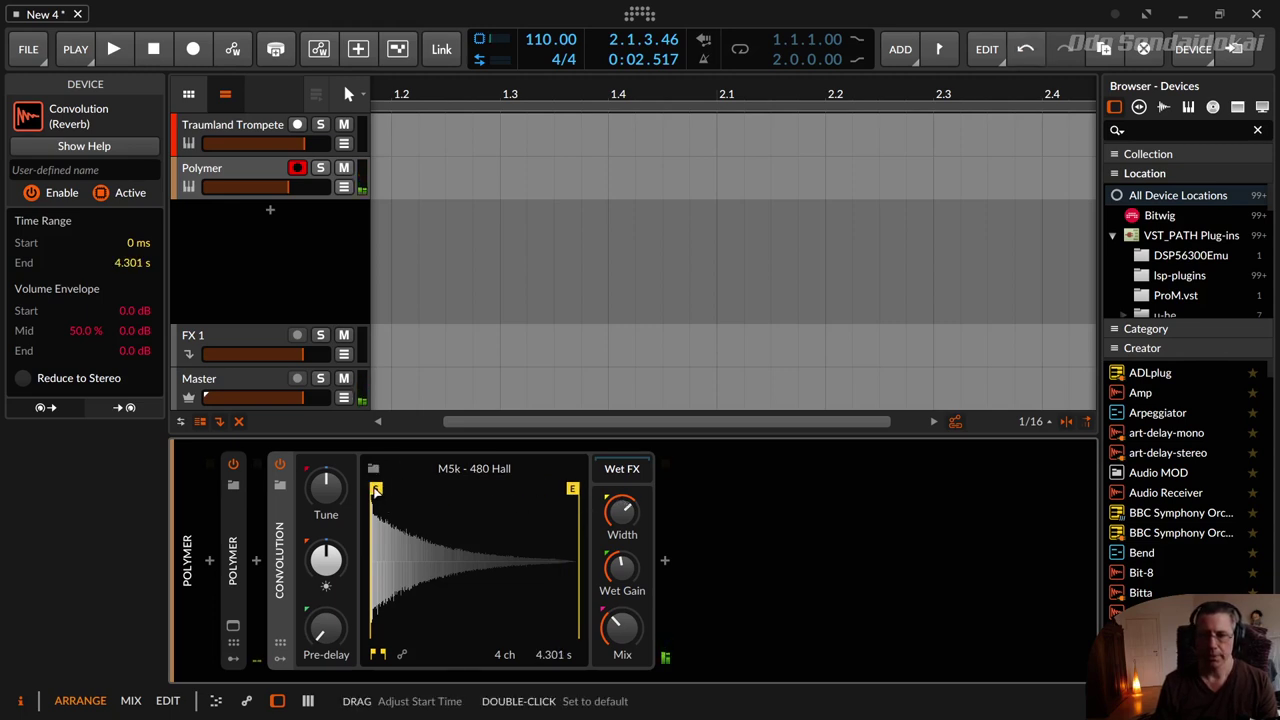
drag(365, 513, 421, 497)
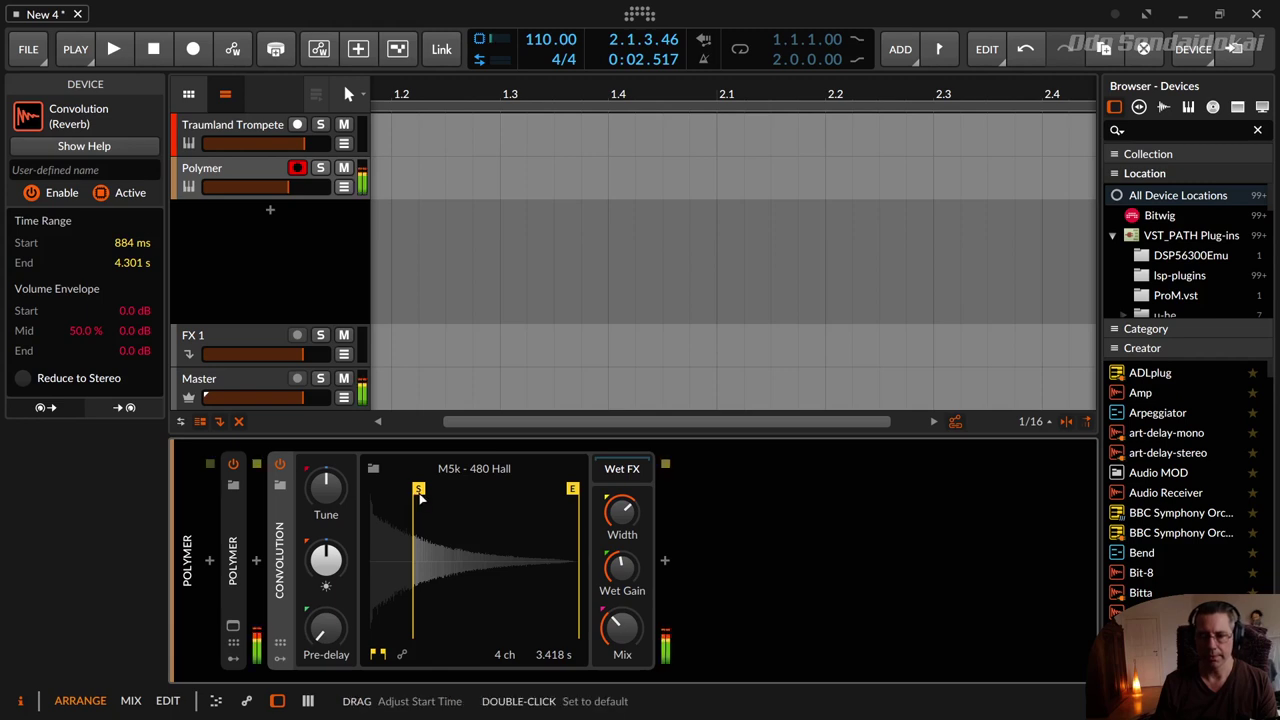
mouse_move(420, 497)
mouse_down()
mouse_move(354, 491)
mouse_move(433, 494)
mouse_move(370, 494)
mouse_up()
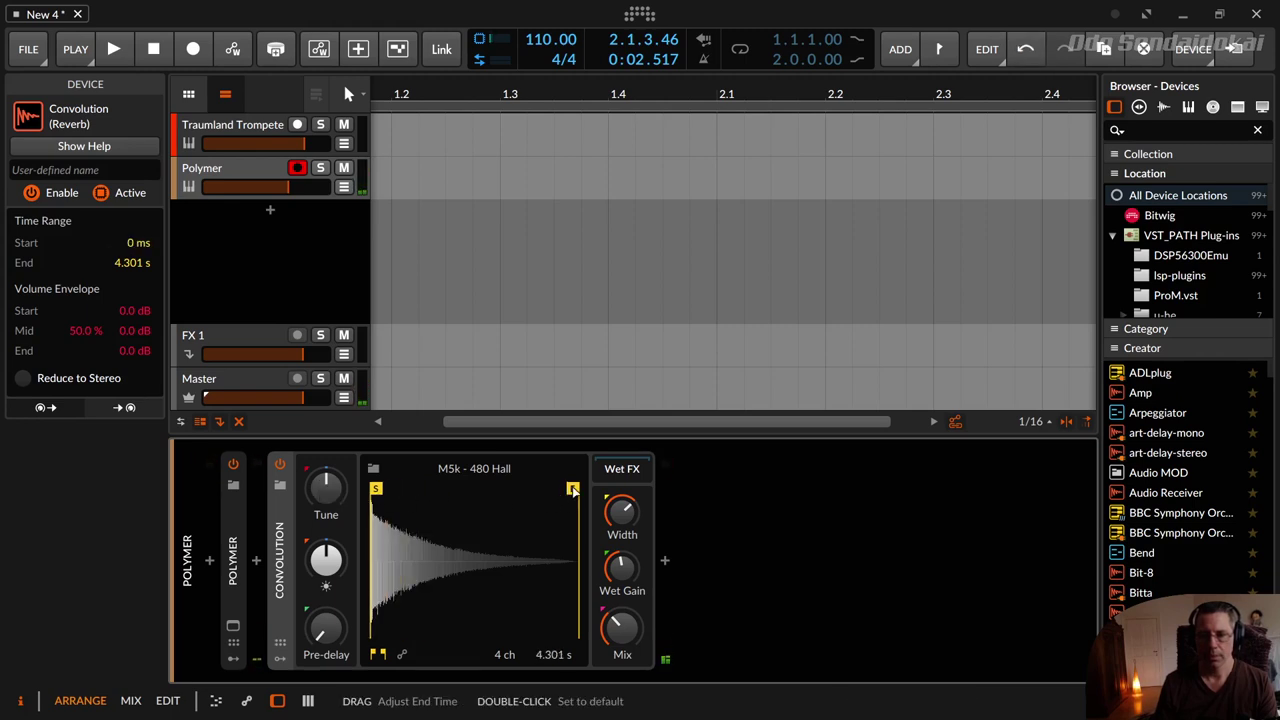
- Try shortening the impulse's end time to about 845 ms, 559 ms and 416 ms, and reset it to the full length
drag(572, 490, 397, 500)
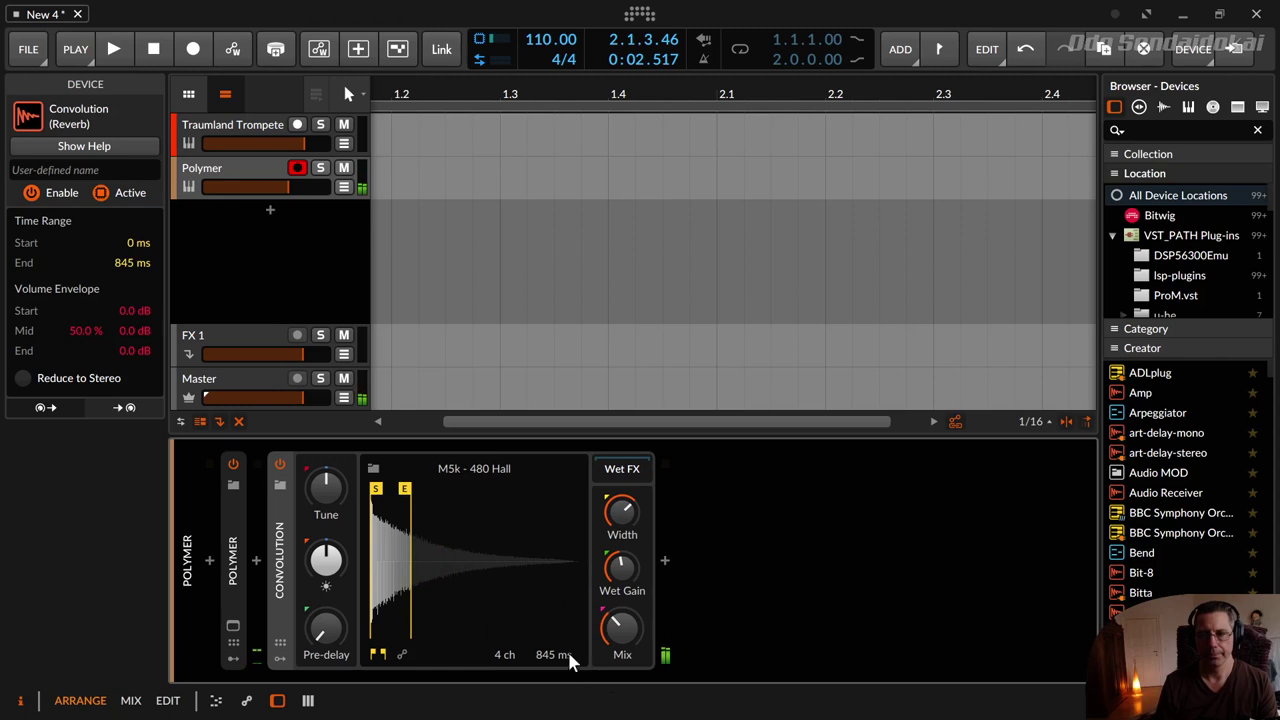
drag(404, 489, 390, 490)
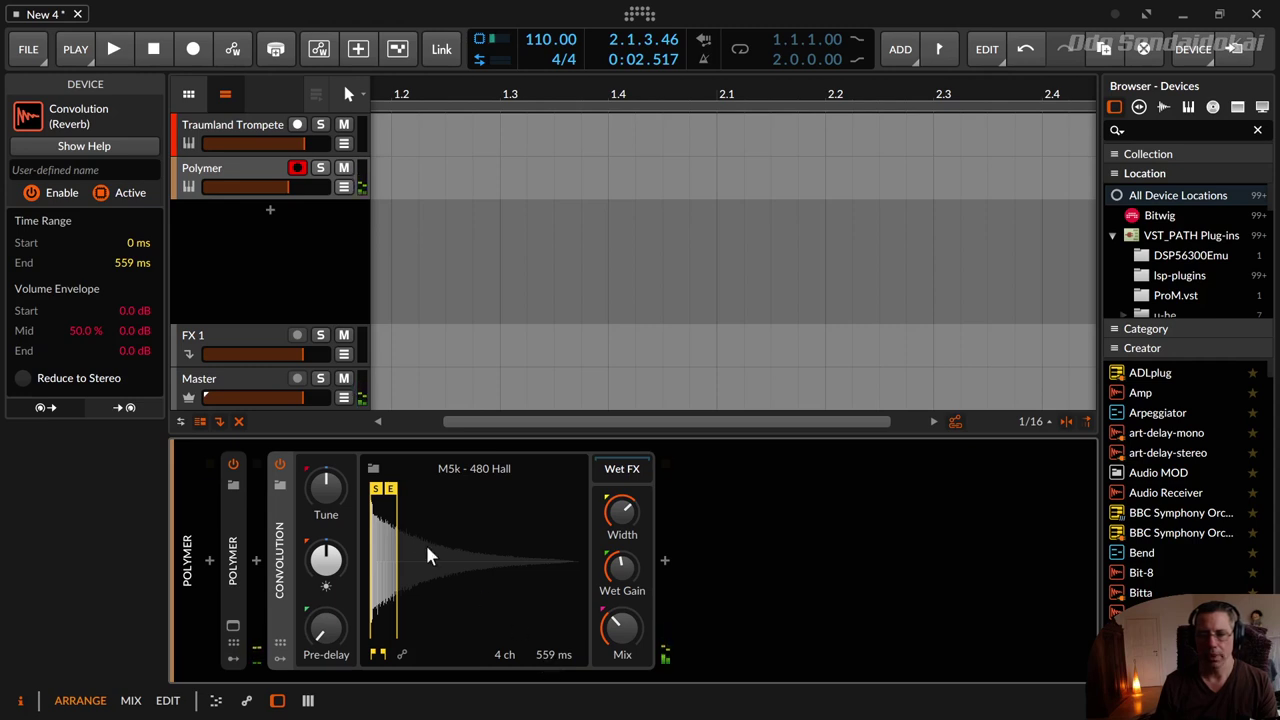
drag(390, 489, 385, 492)
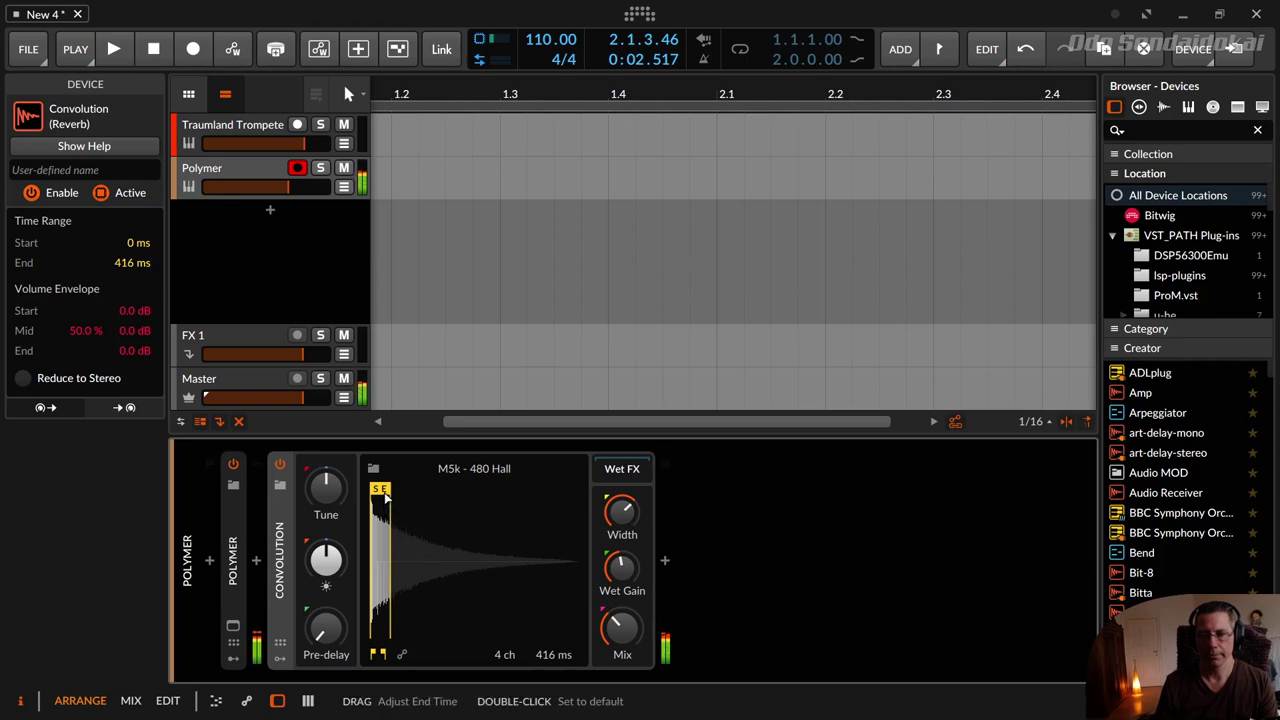
double_click(385, 490)
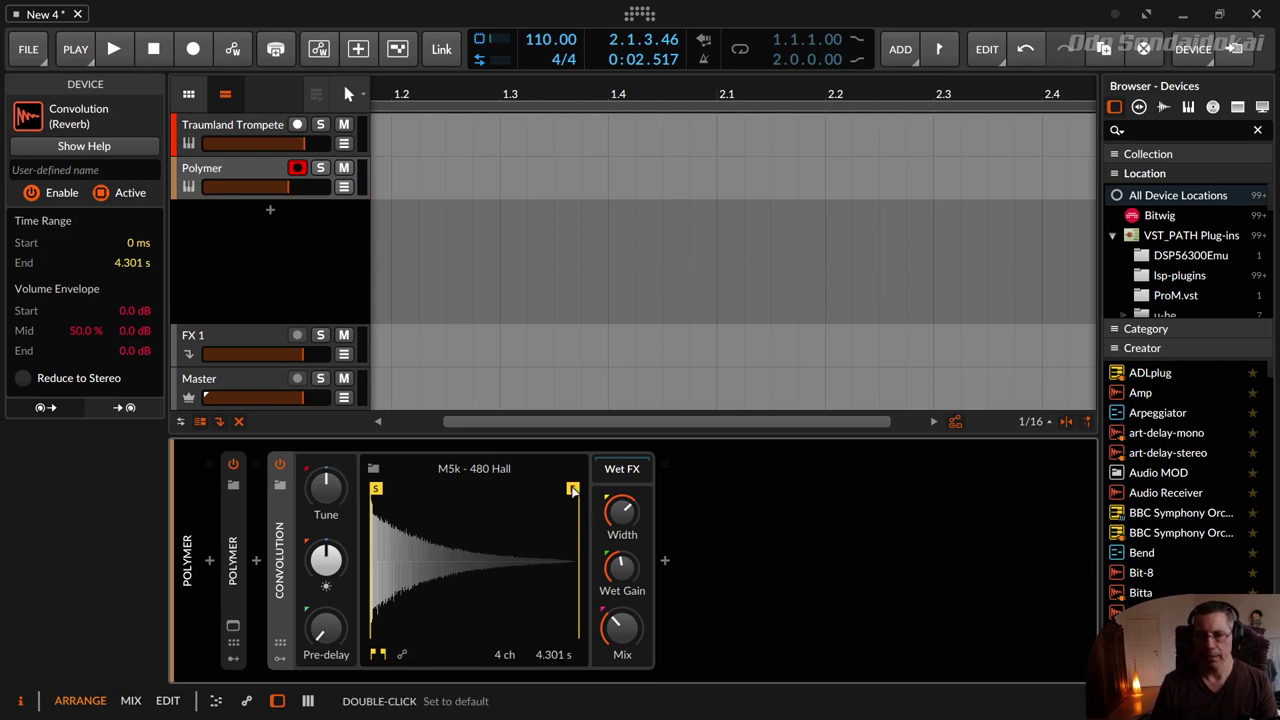
- Show the impulse's volume envelope, try its start level at about −17.1 dB and +3.7 dB, and reset it to 0.0 dB
click(399, 659)
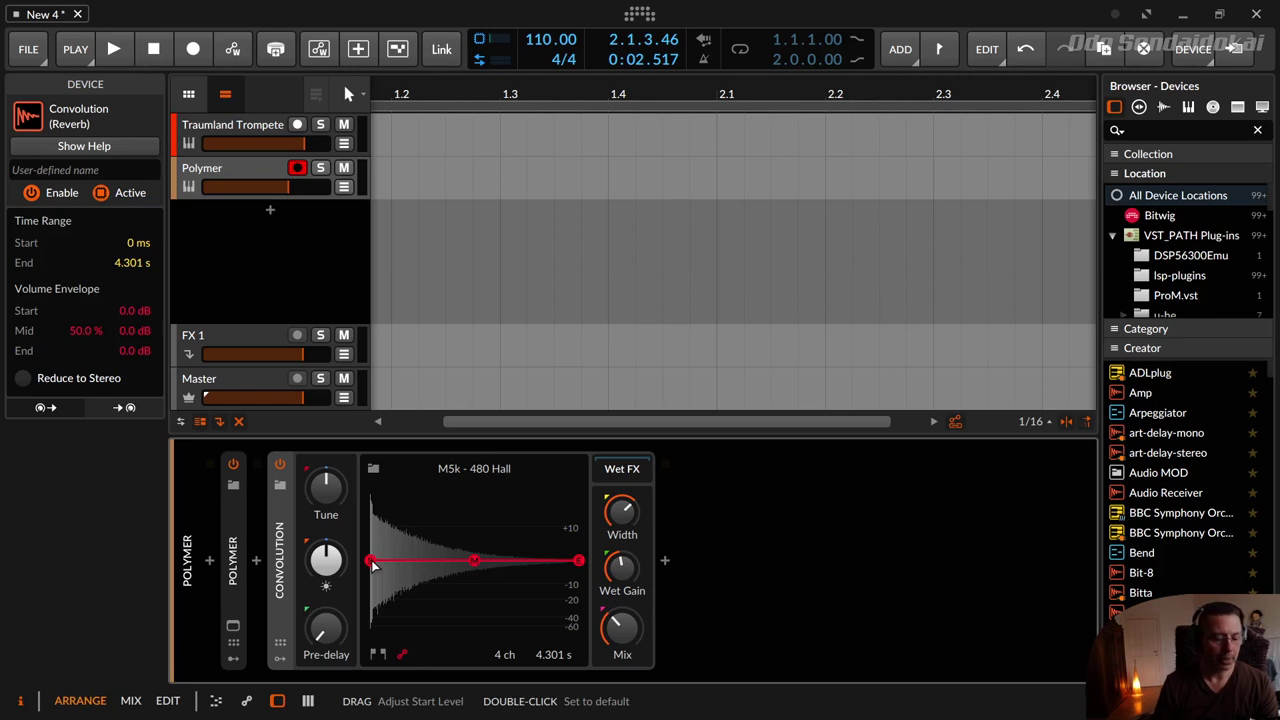
drag(371, 561, 381, 632)
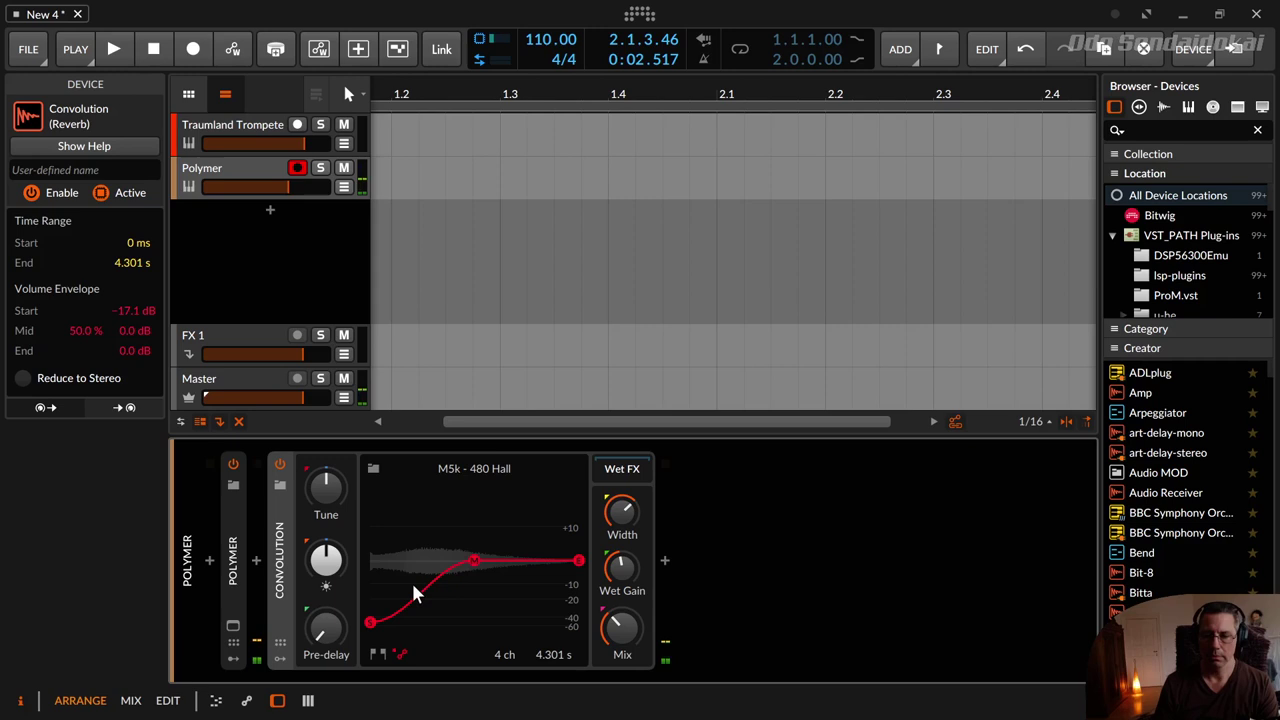
drag(372, 626, 370, 524)
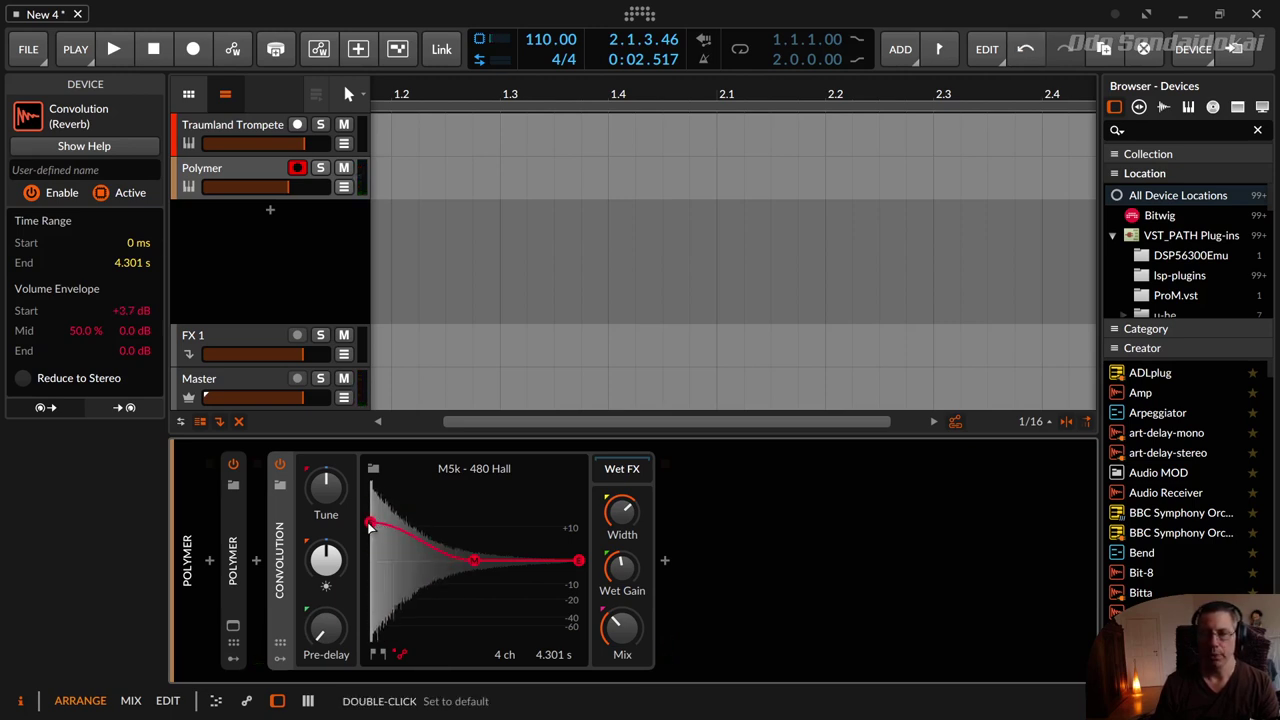
double_click(370, 525)
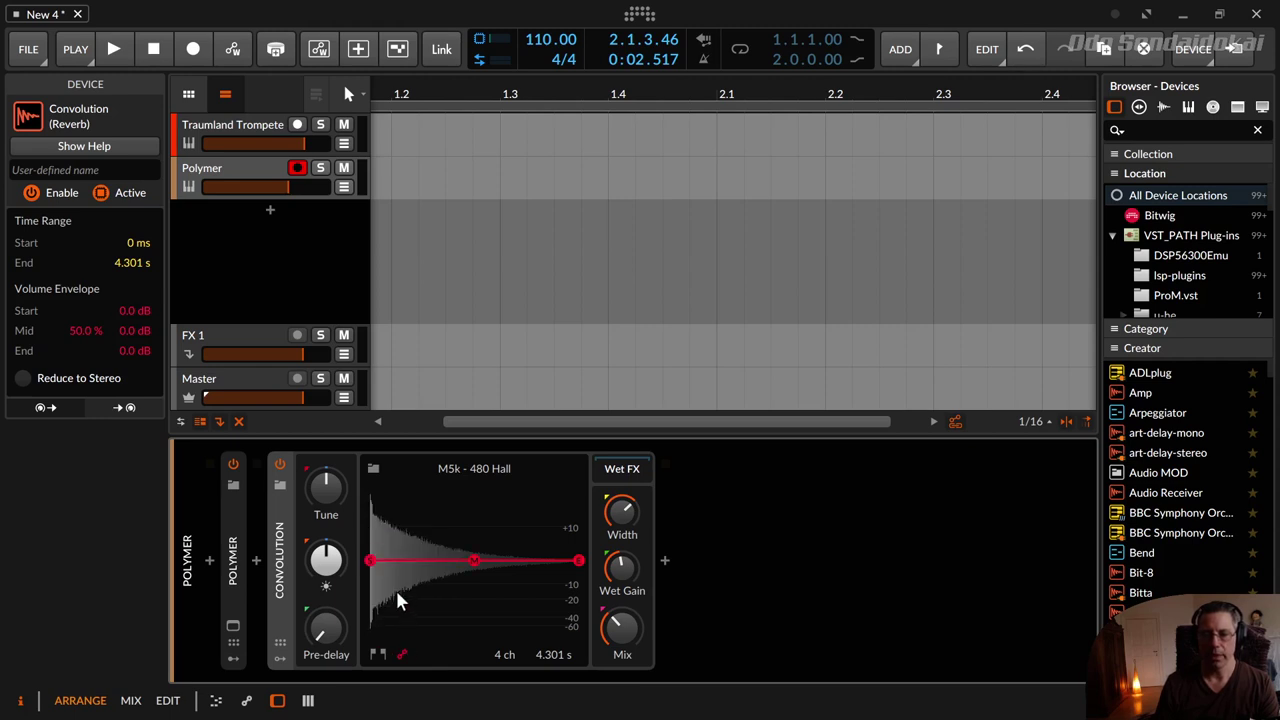
- Move the volume envelope's mid point to about 47.3 % and −0.6 dB, and raise its end level to +6.0 dB
mouse_move(474, 560)
mouse_down()
mouse_move(458, 498)
mouse_move(468, 566)
mouse_up()
drag(579, 561, 558, 499)
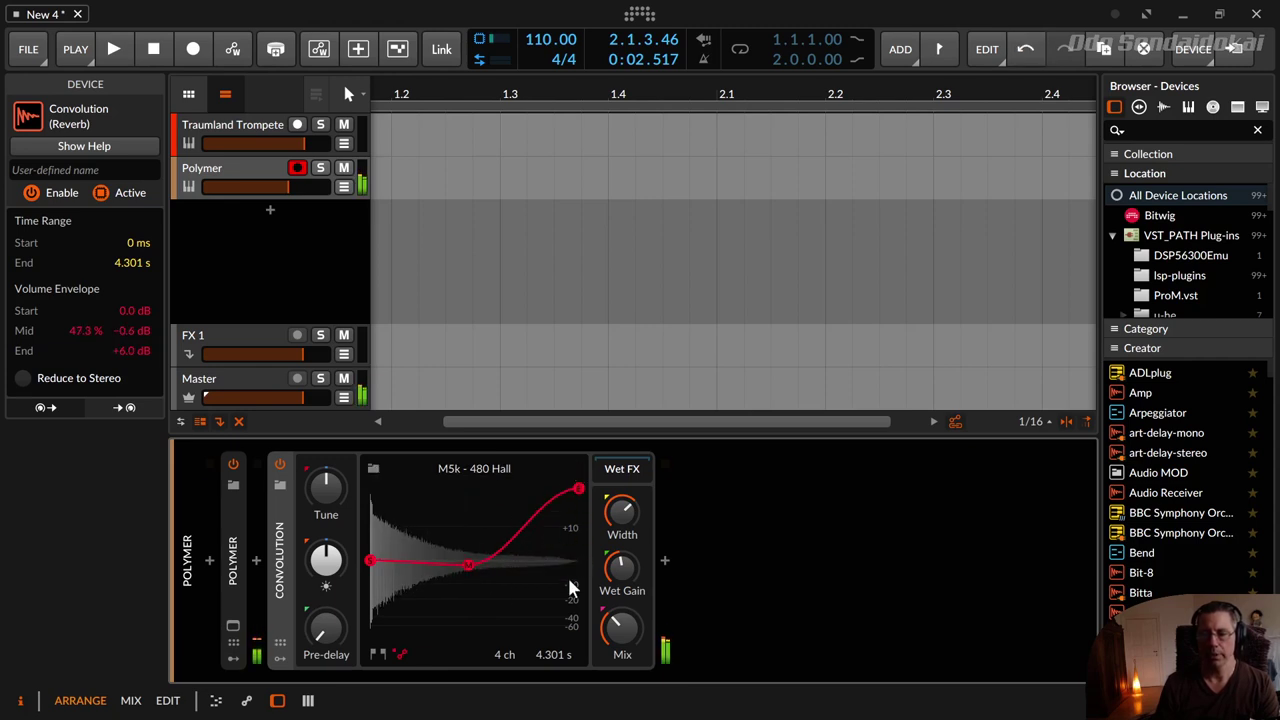
- Reset the volume envelope's end level to 0.0 dB and move its mid point to about 46.4 % and +0.3 dB
drag(469, 566, 543, 553)
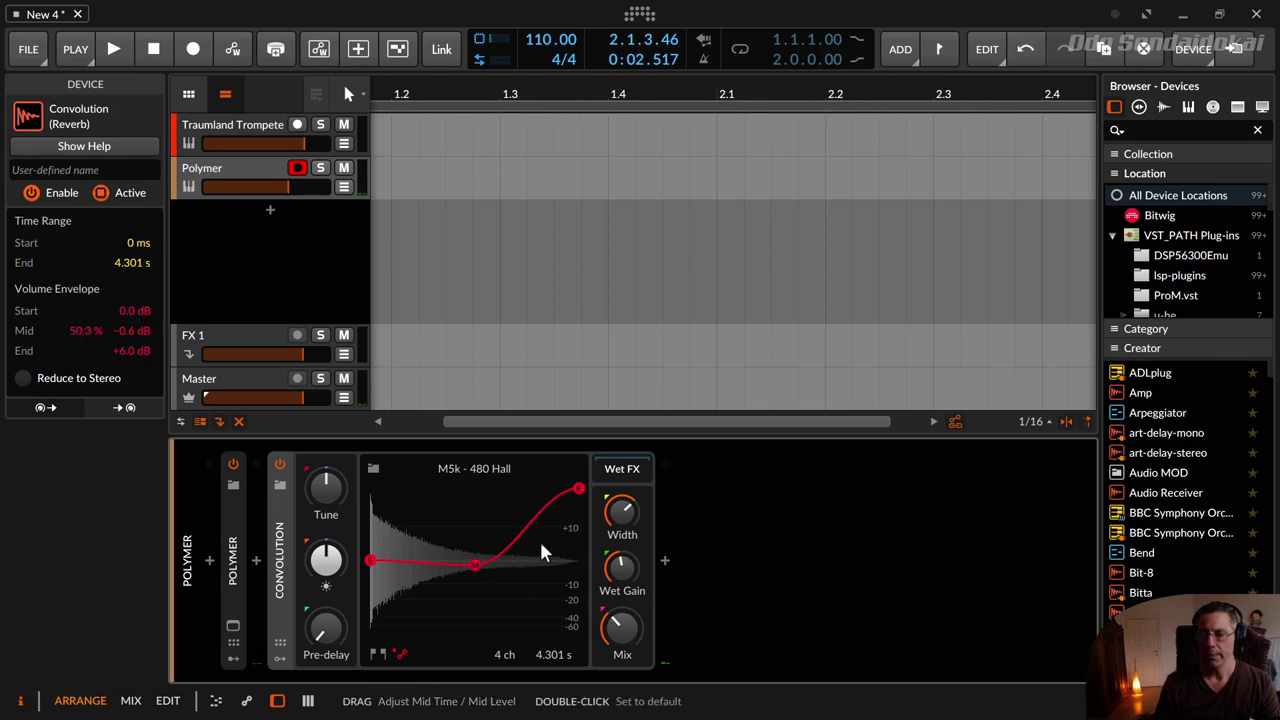
double_click(580, 488)
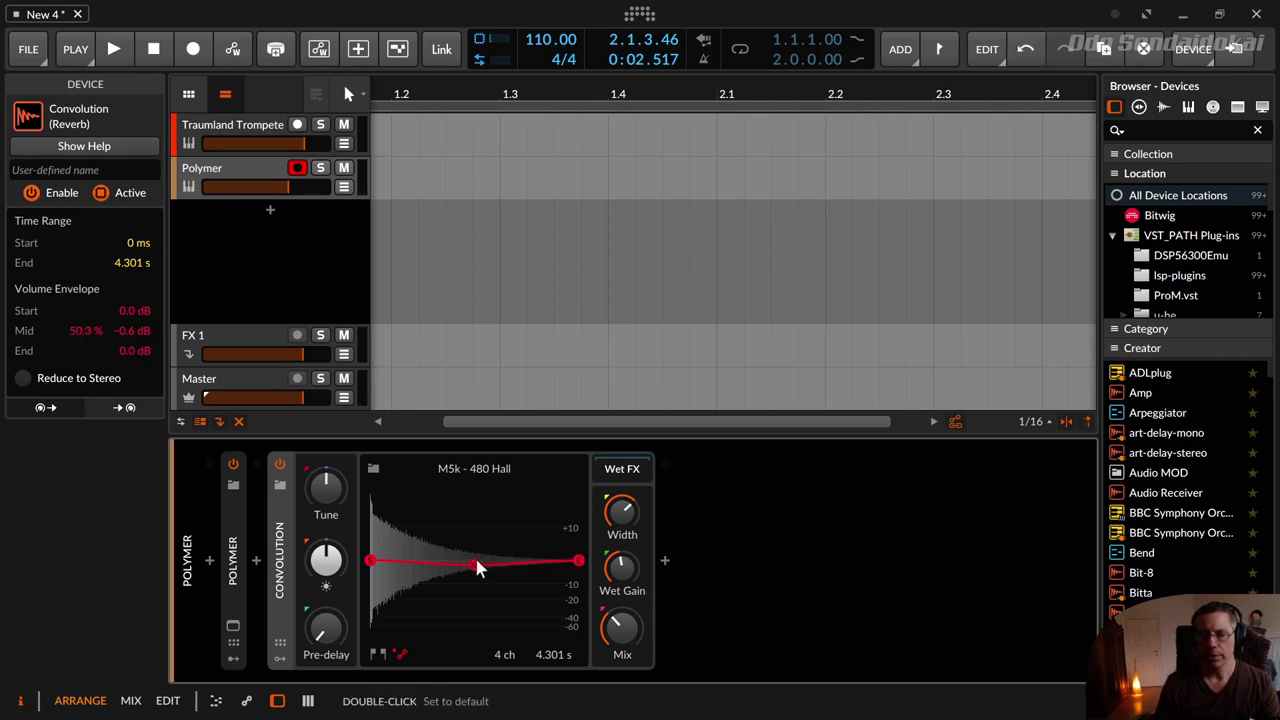
mouse_move(448, 563)
mouse_down()
mouse_move(531, 569)
mouse_move(467, 558)
mouse_up()
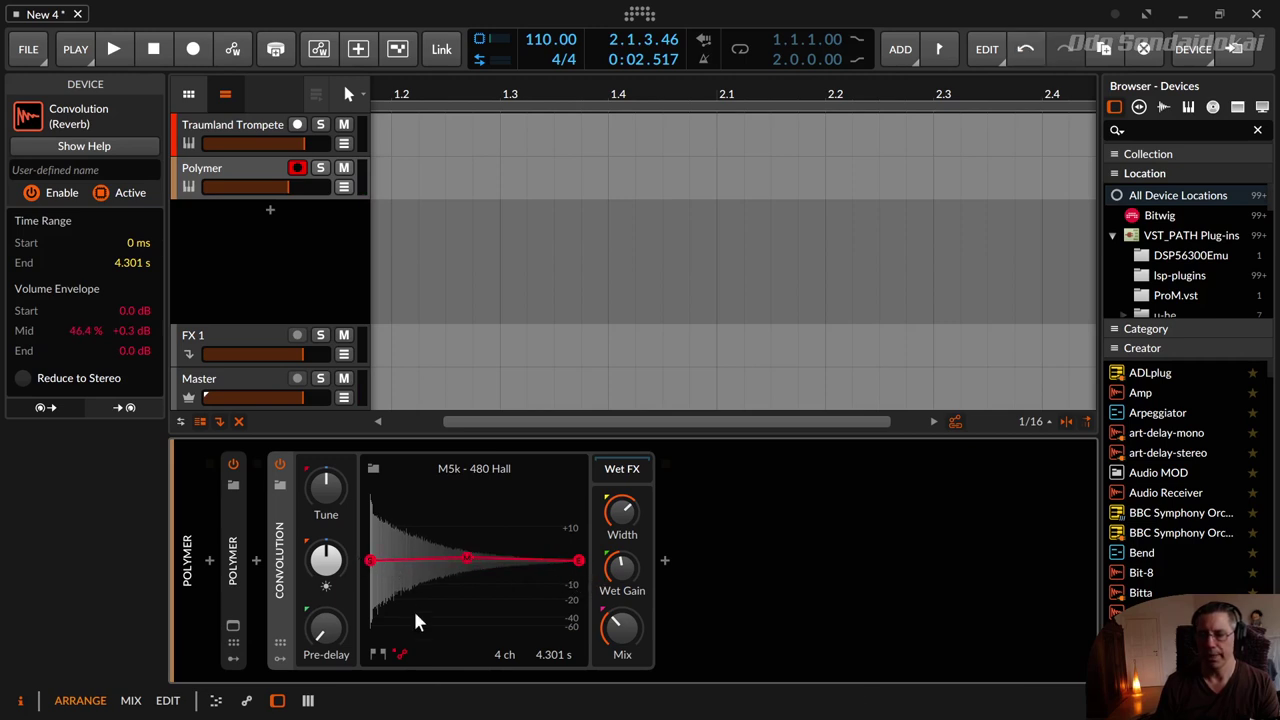
- Try trimming the impulse to about 741 ms–3.353 s, comparing the time range and volume envelope views, and restore the full range
click(378, 654)
drag(573, 490, 527, 490)
drag(378, 489, 411, 489)
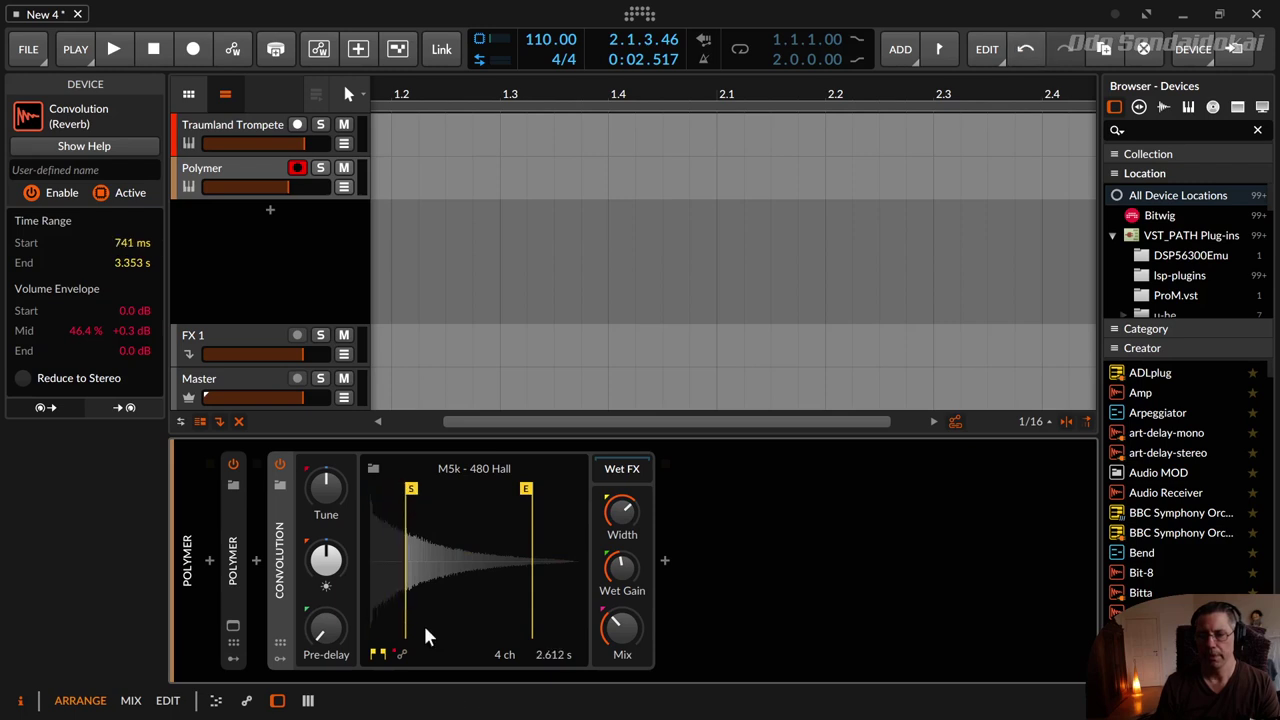
click(401, 654)
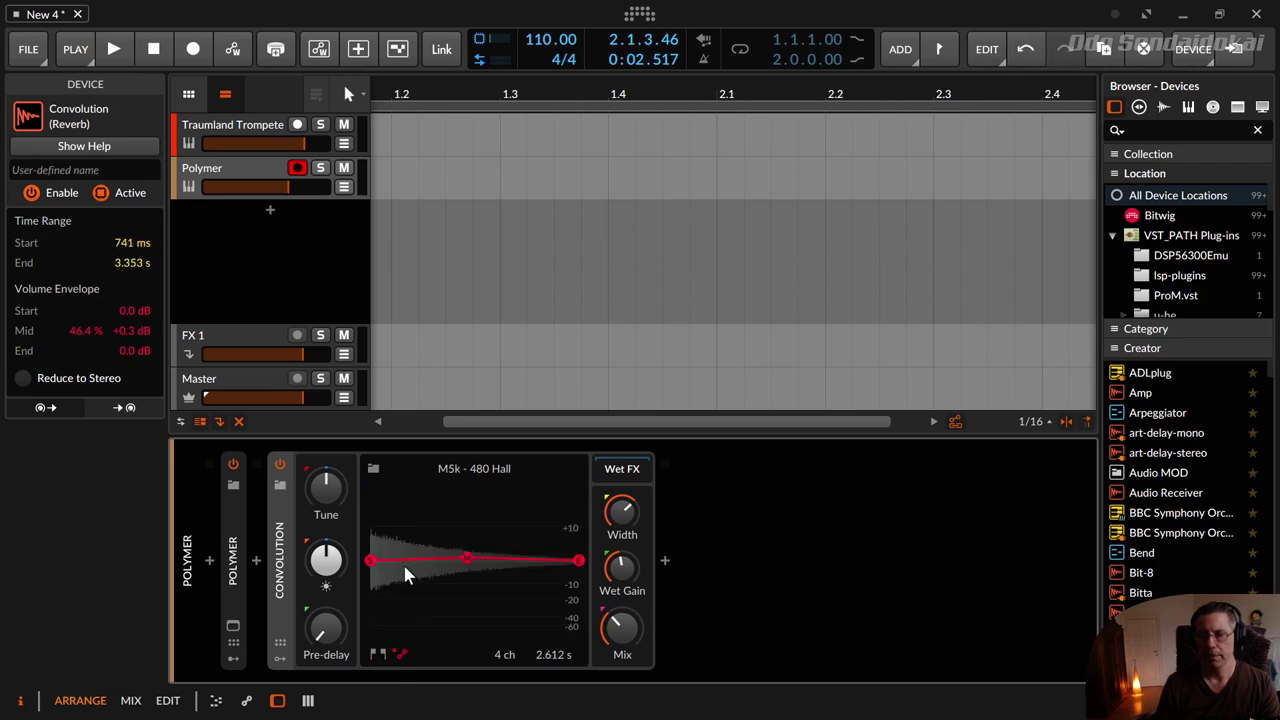
click(377, 654)
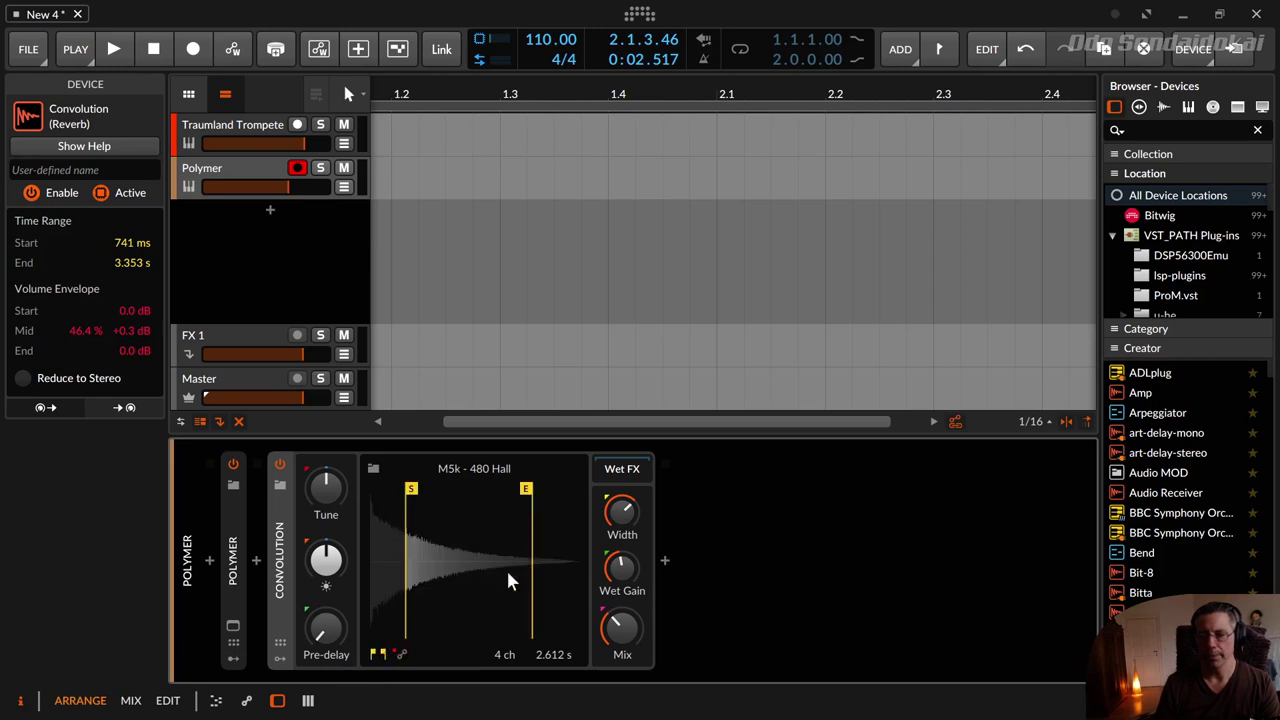
click(401, 654)
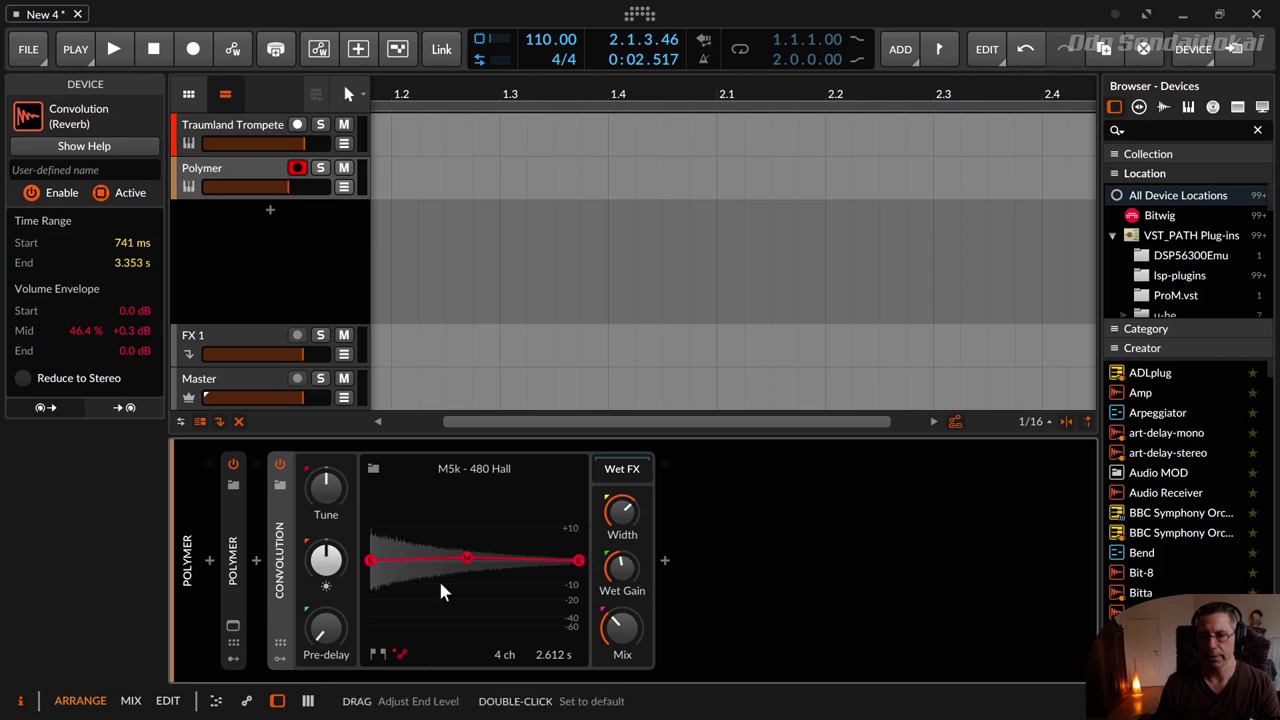
click(377, 654)
drag(418, 494, 375, 492)
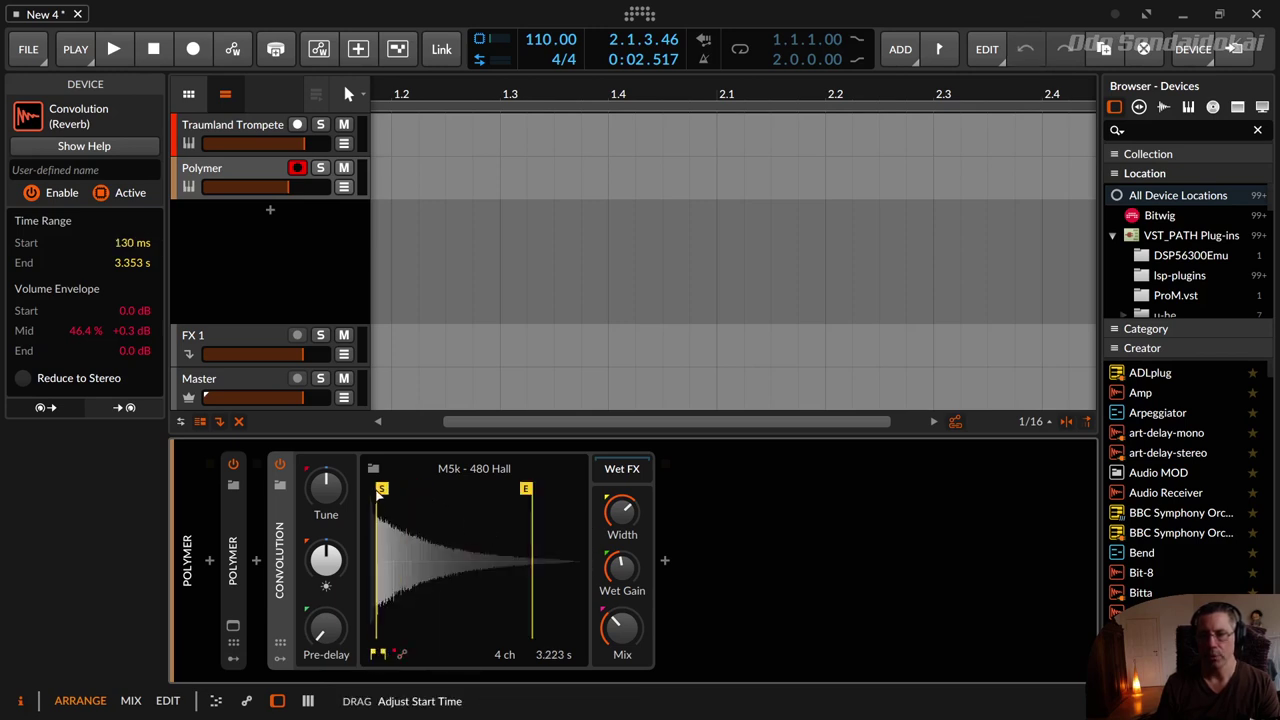
drag(527, 489, 576, 490)
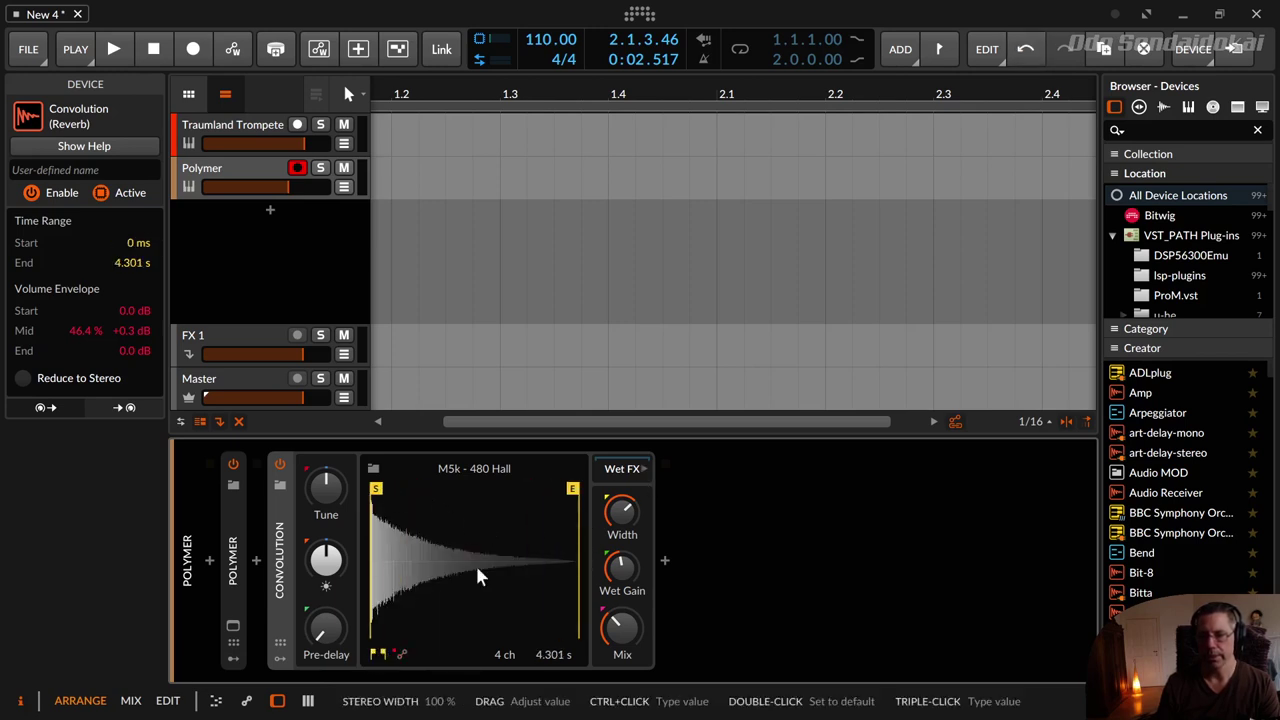
- Show the volume envelope again and reset its mid point to 50.0 % and 0.0 dB
click(401, 654)
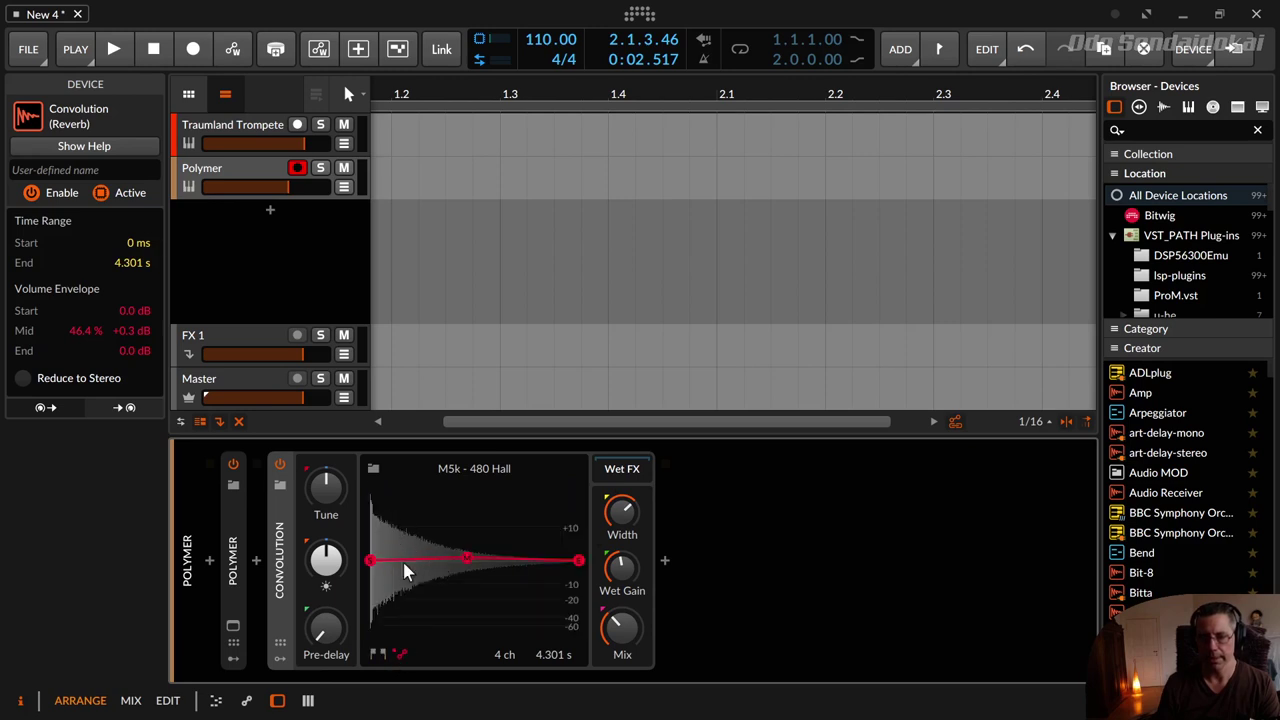
double_click(469, 559)
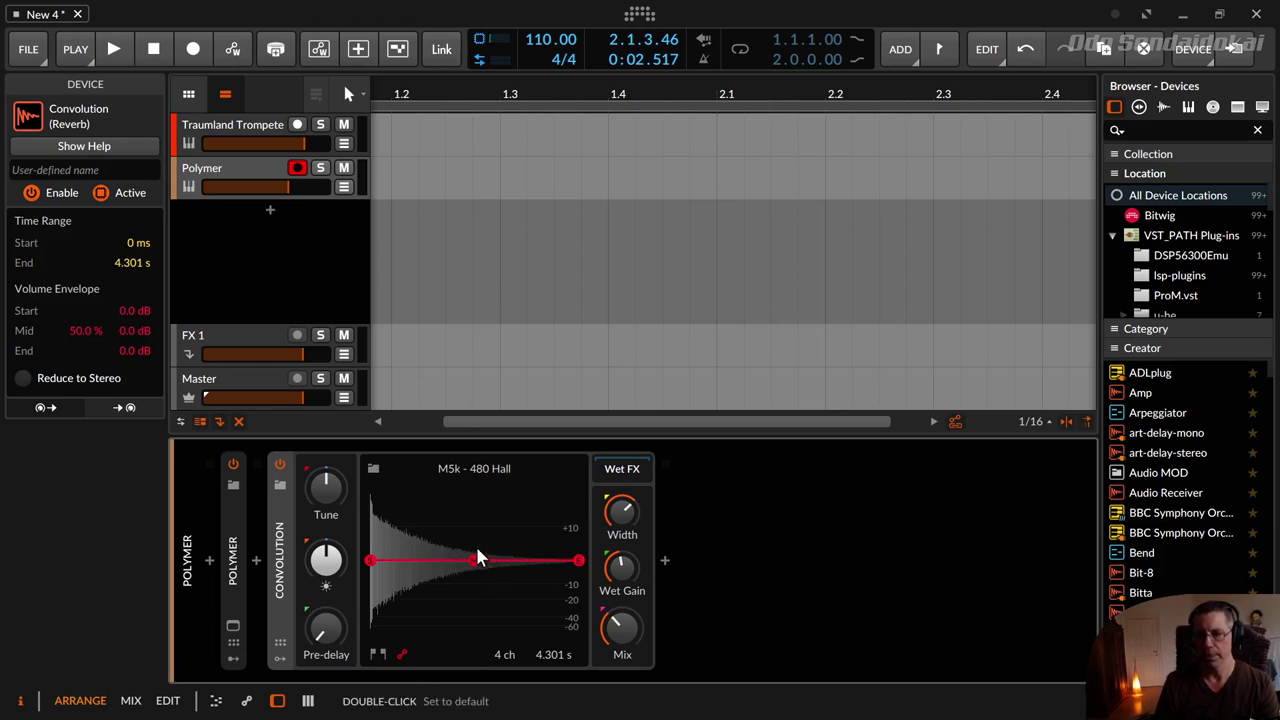
mouse_move(475, 560)
mouse_down()
mouse_move(474, 534)
mouse_move(476, 561)
mouse_up()
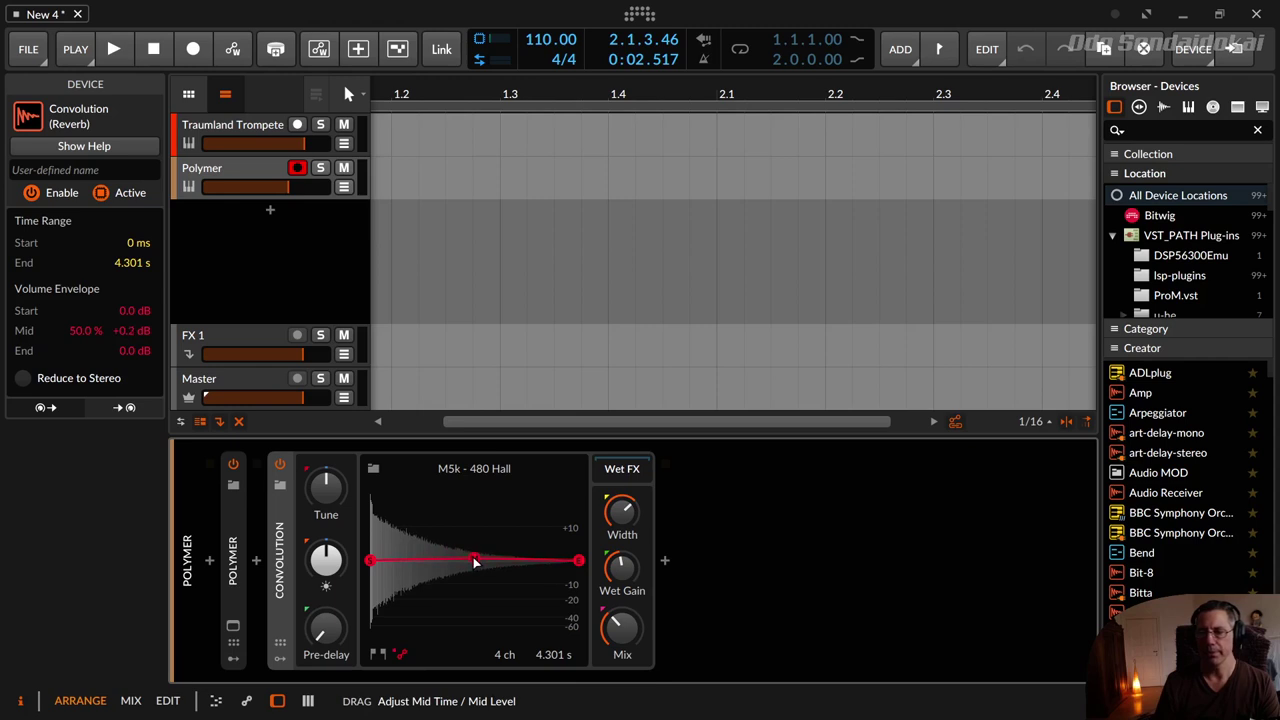
double_click(476, 561)
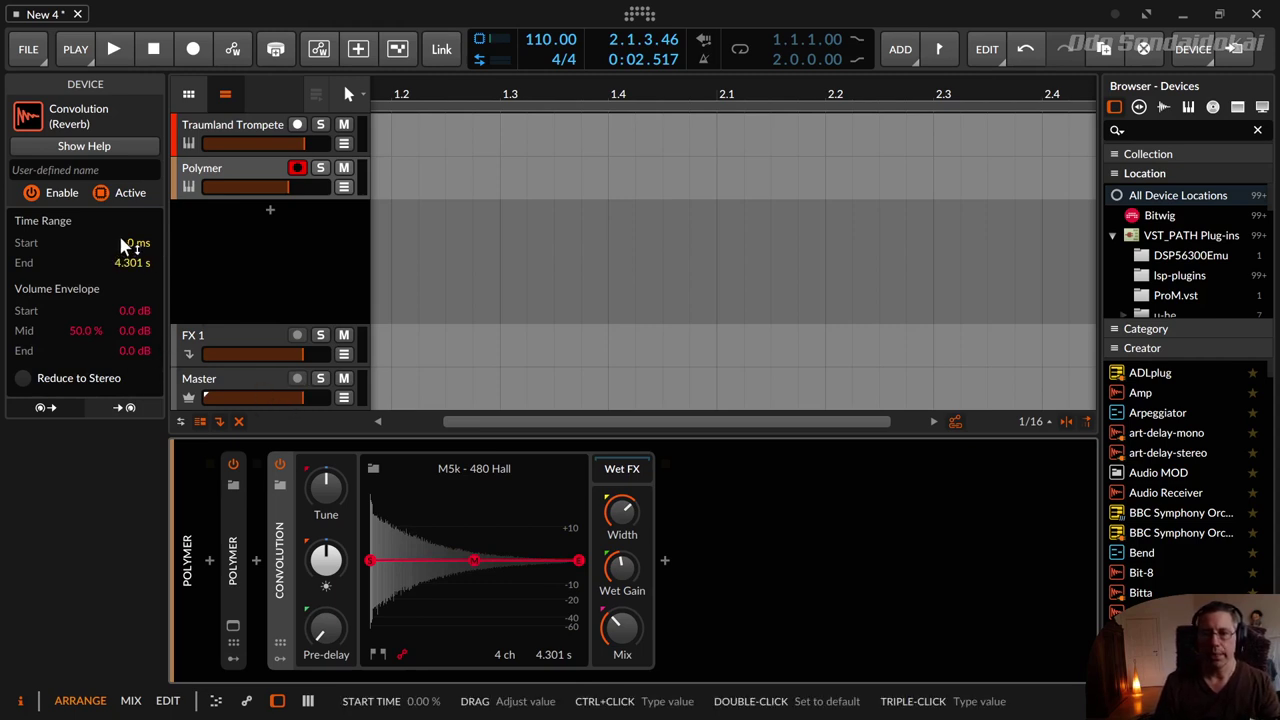
- Try a time range start of about 660 ms and end of 918 ms in the device's properties, and restore the full range
mouse_move(142, 241)
mouse_down()
mouse_move(142, 205)
mouse_move(142, 245)
mouse_up()
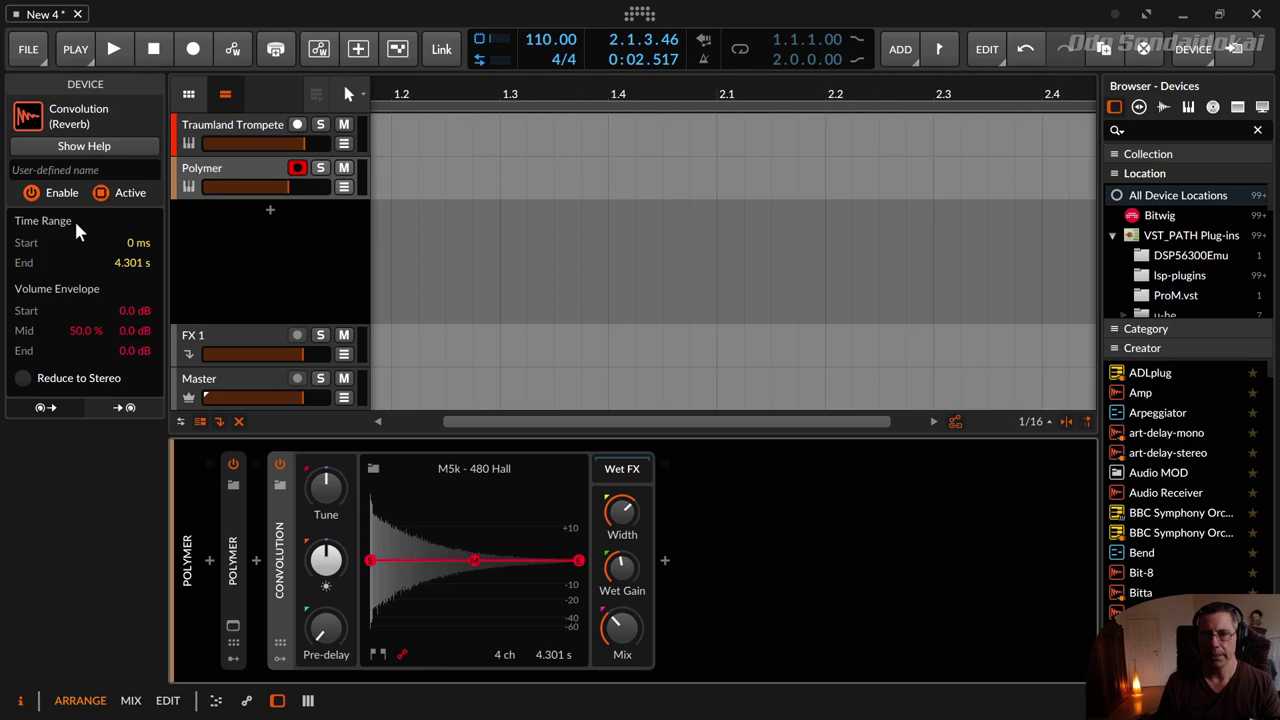
drag(130, 243, 168, 311)
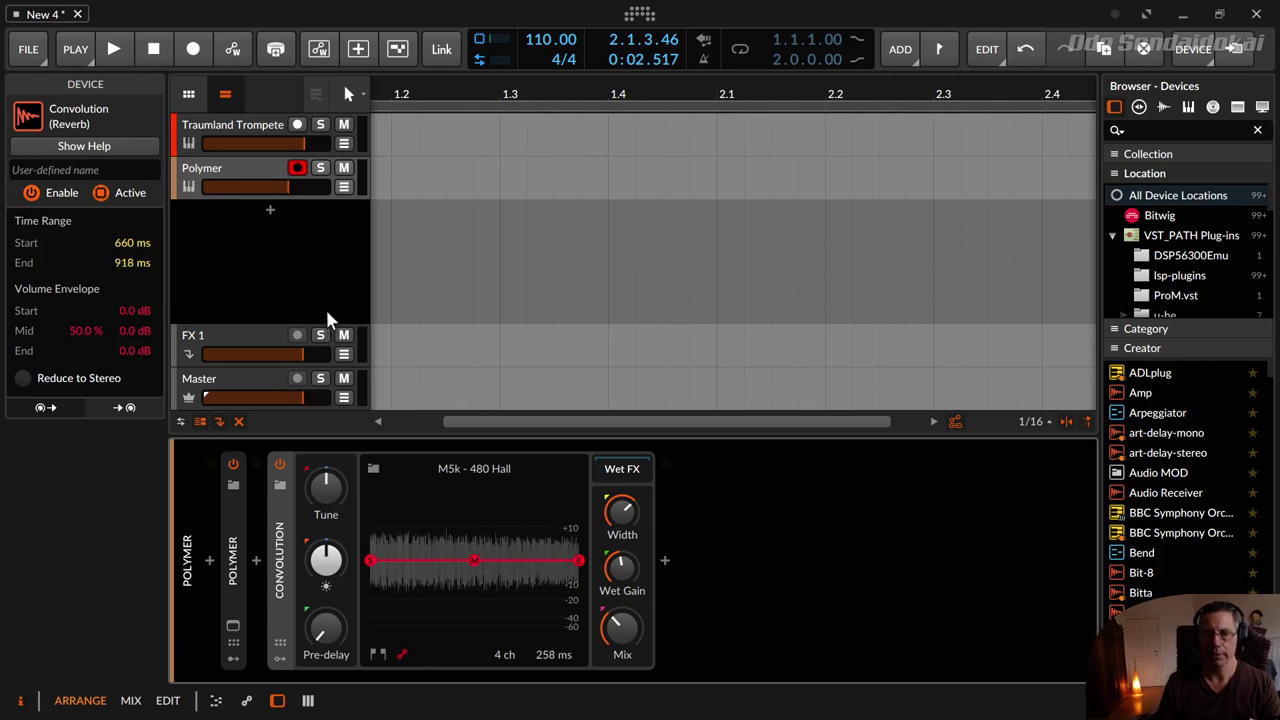
mouse_move(133, 250)
mouse_down()
mouse_move(133, 182)
mouse_move(137, 258)
mouse_up()
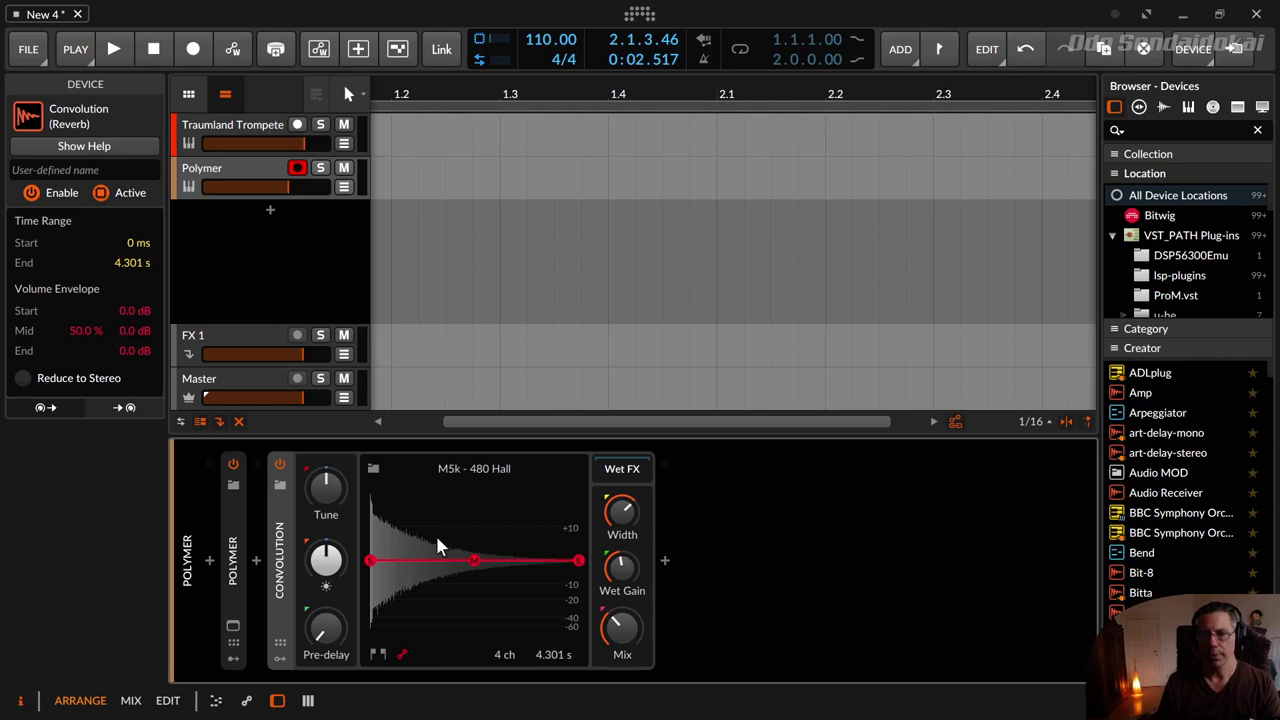
- Set the envelope's start to about +0.5 dB, mid to 51.7 % and +3.5 dB, end to −1.2 dB, and enable Reduce to Stereo
mouse_move(139, 310)
mouse_down()
mouse_move(139, 296)
mouse_move(142, 390)
mouse_move(142, 309)
mouse_up()
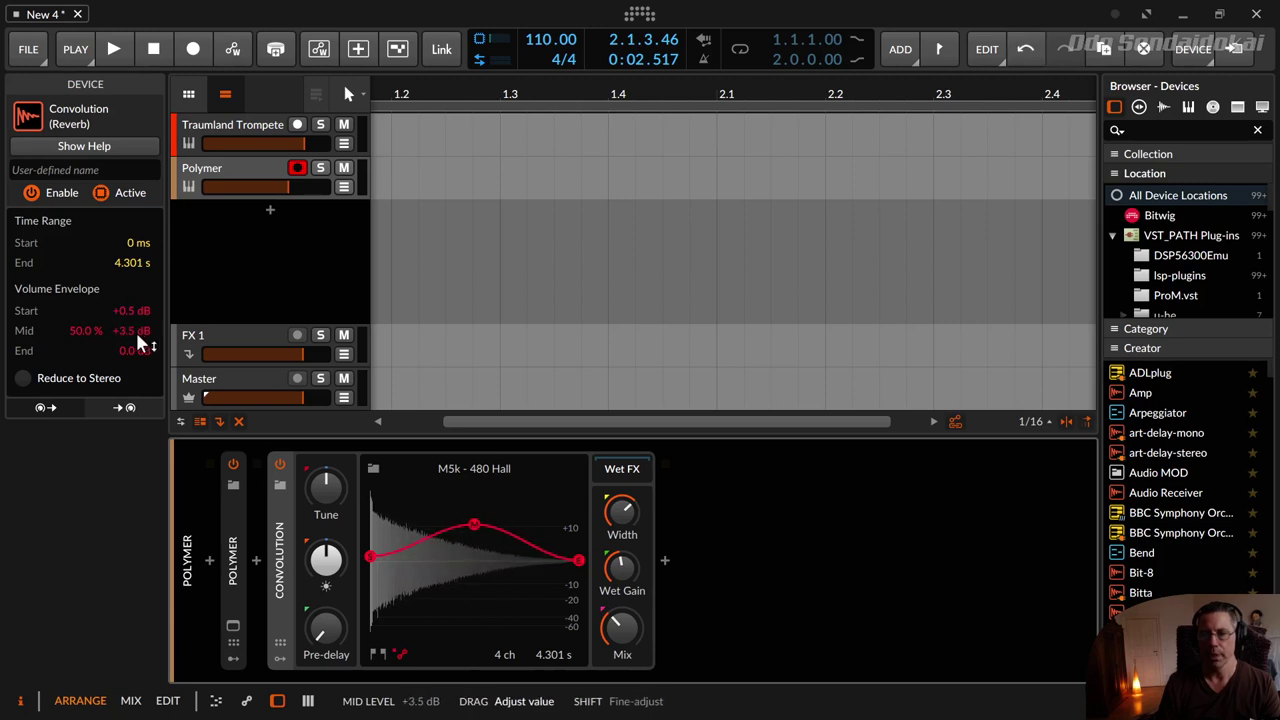
drag(72, 335, 127, 350)
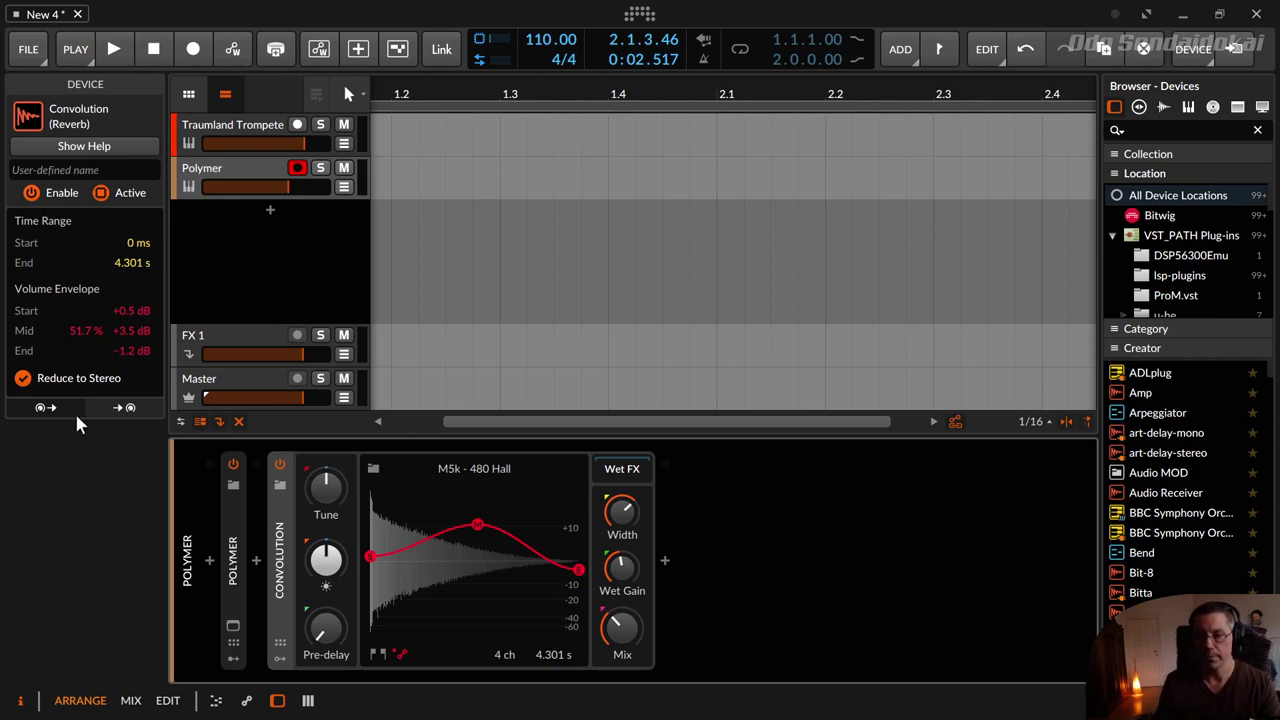
- Reset the volume envelope's mid point, end level and start level to their defaults of 50.0 % and 0.0 dB
double_click(479, 522)
double_click(579, 570)
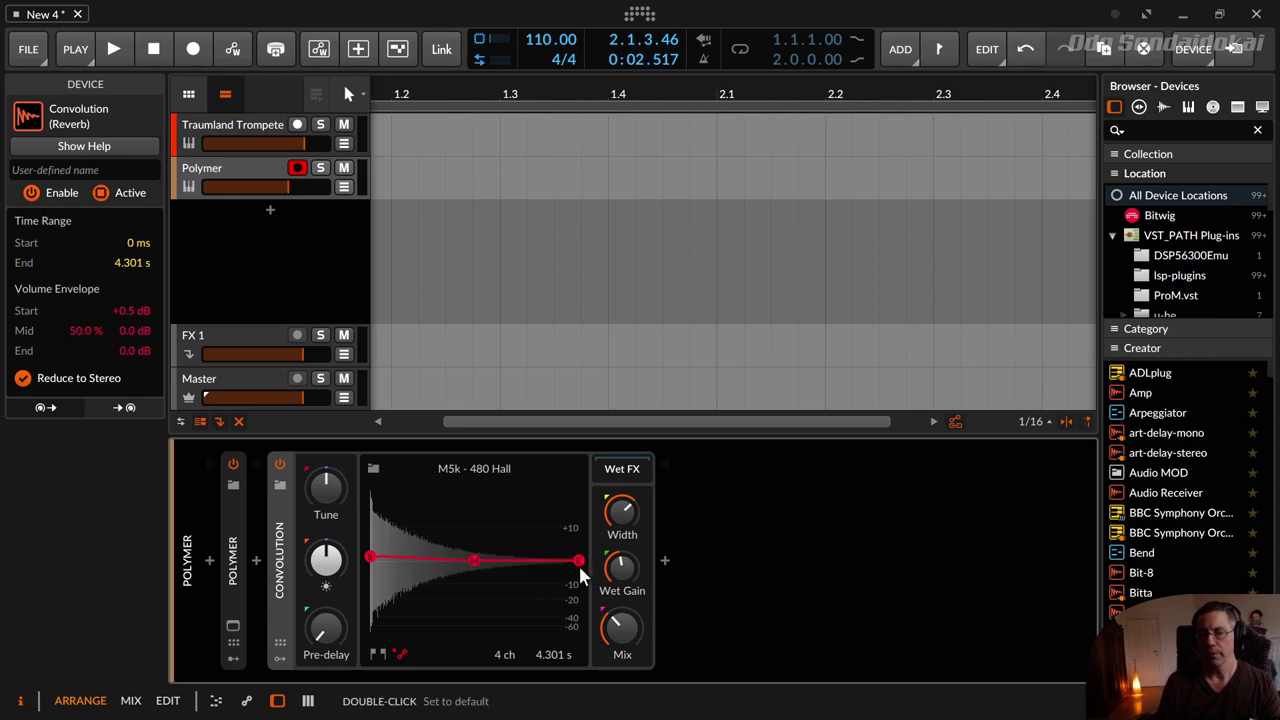
double_click(147, 308)
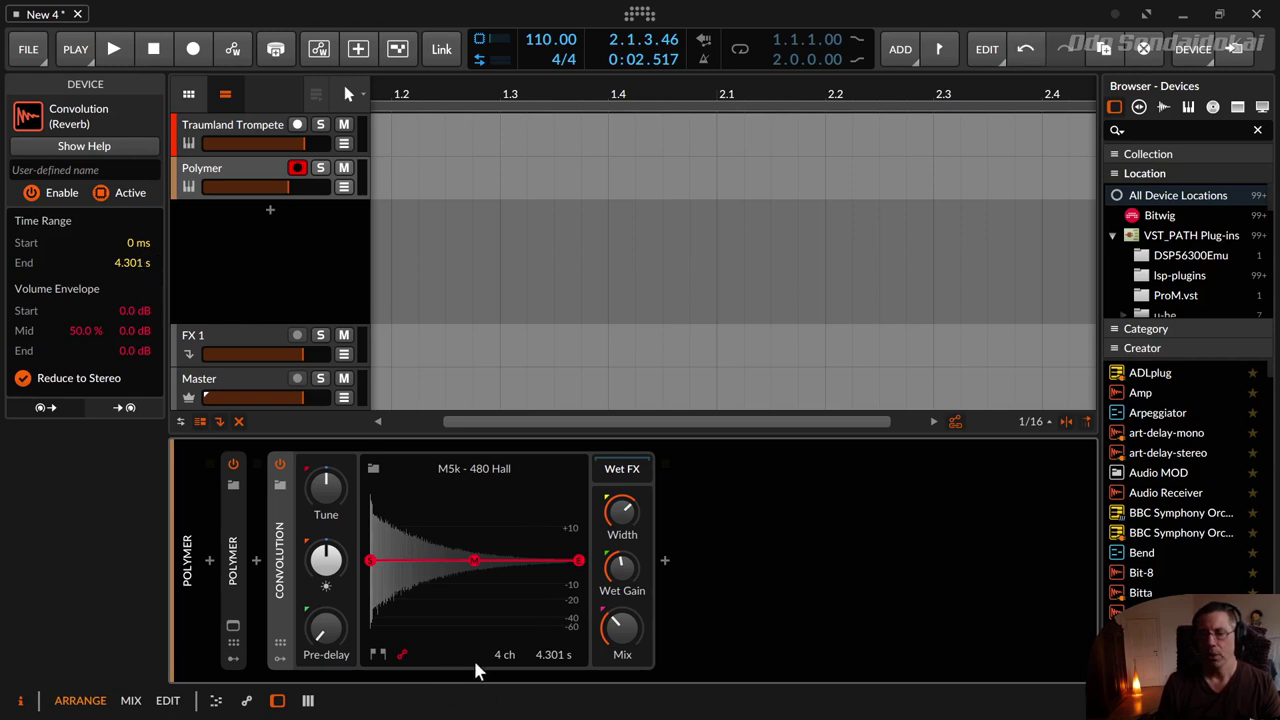
- Try a Distortion device with adjusted Drive and Slew in Convolution's Wet FX chain, and delete it
click(661, 563)
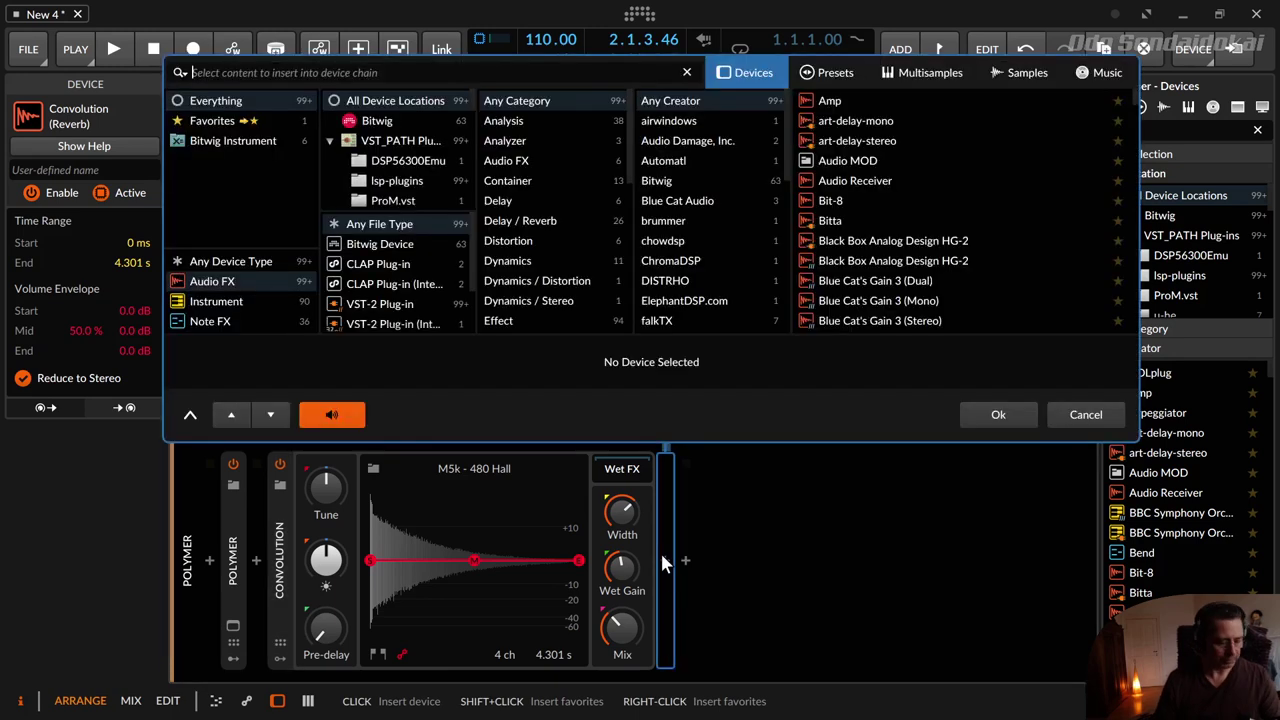
text(distortion)
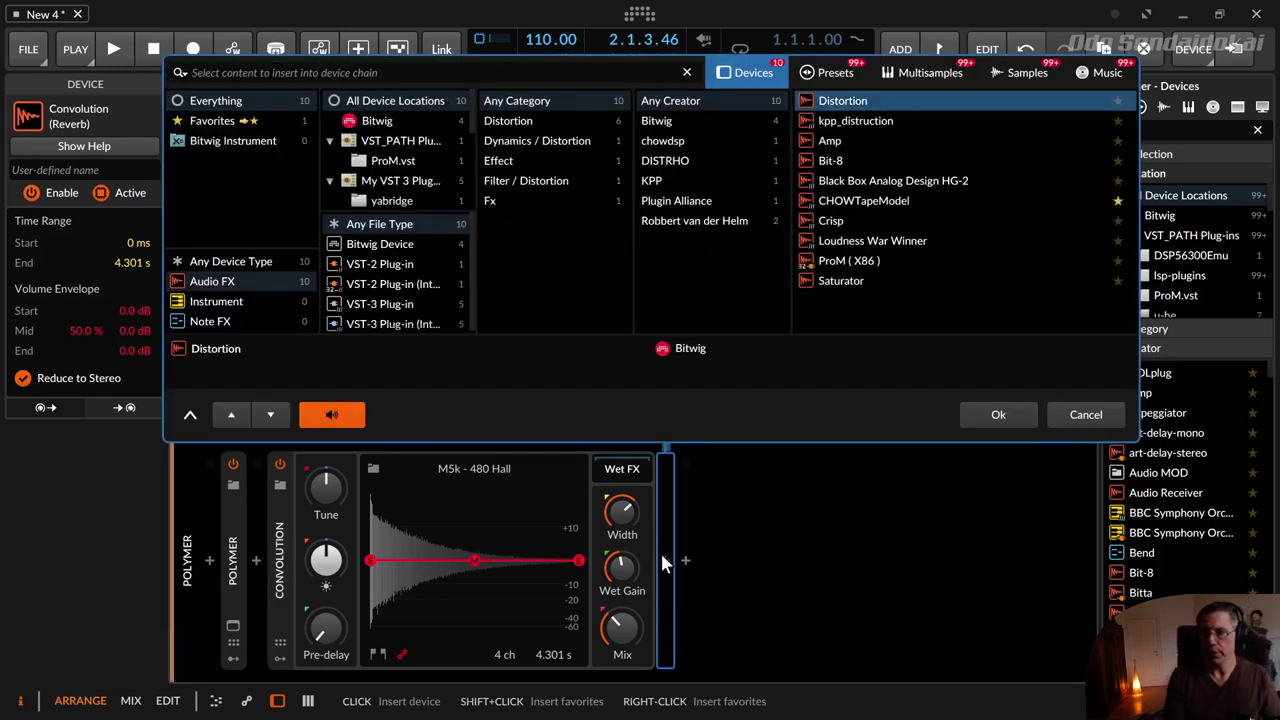
key(Return)
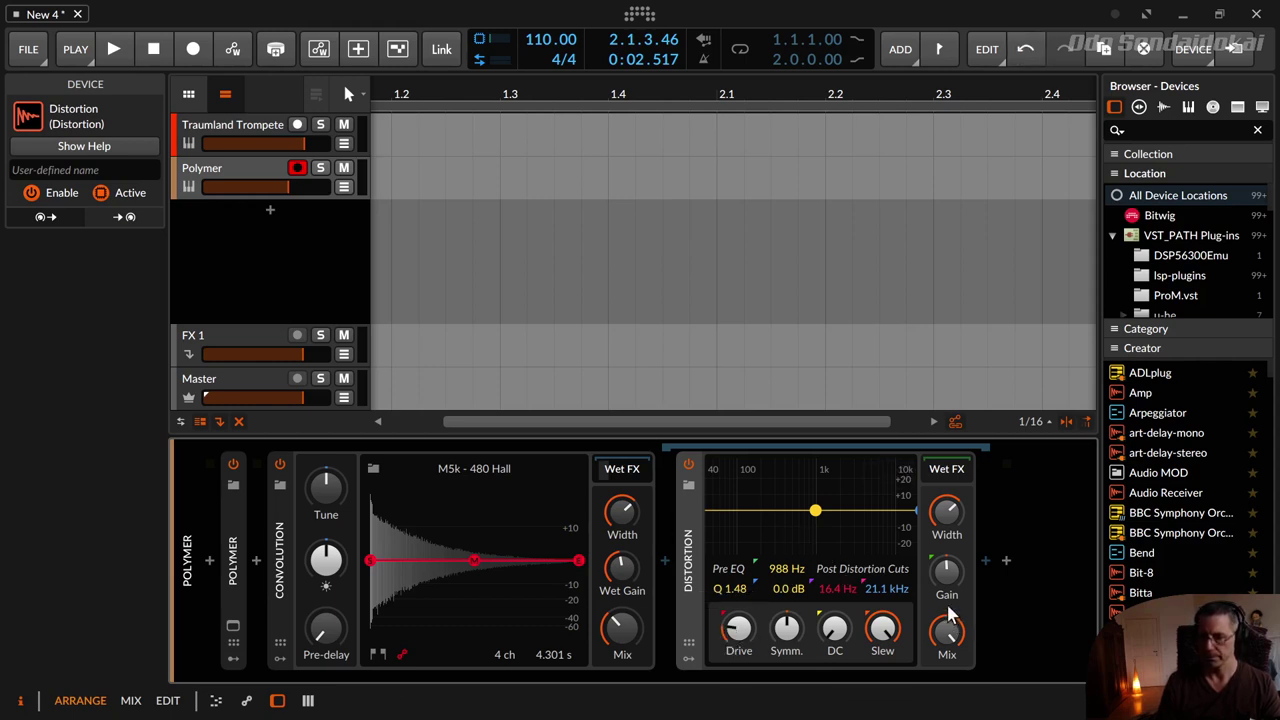
drag(954, 632, 952, 606)
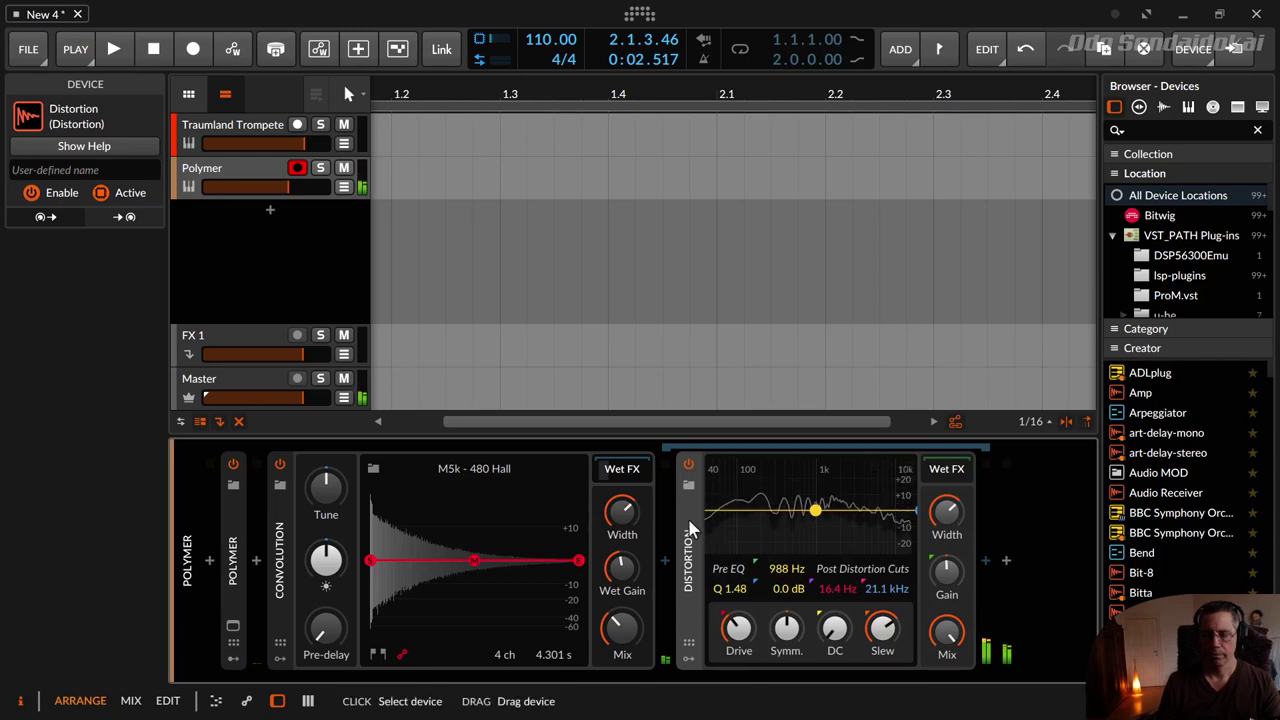
key(alt+a)
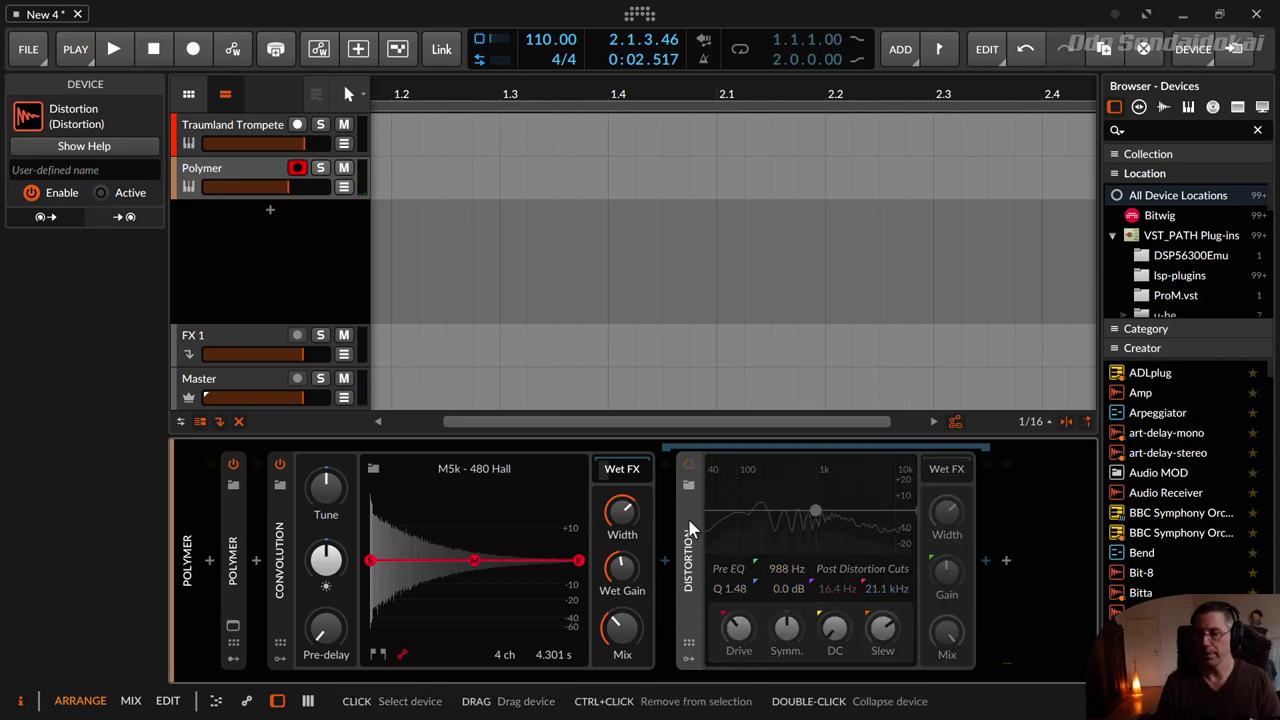
key(Delete)
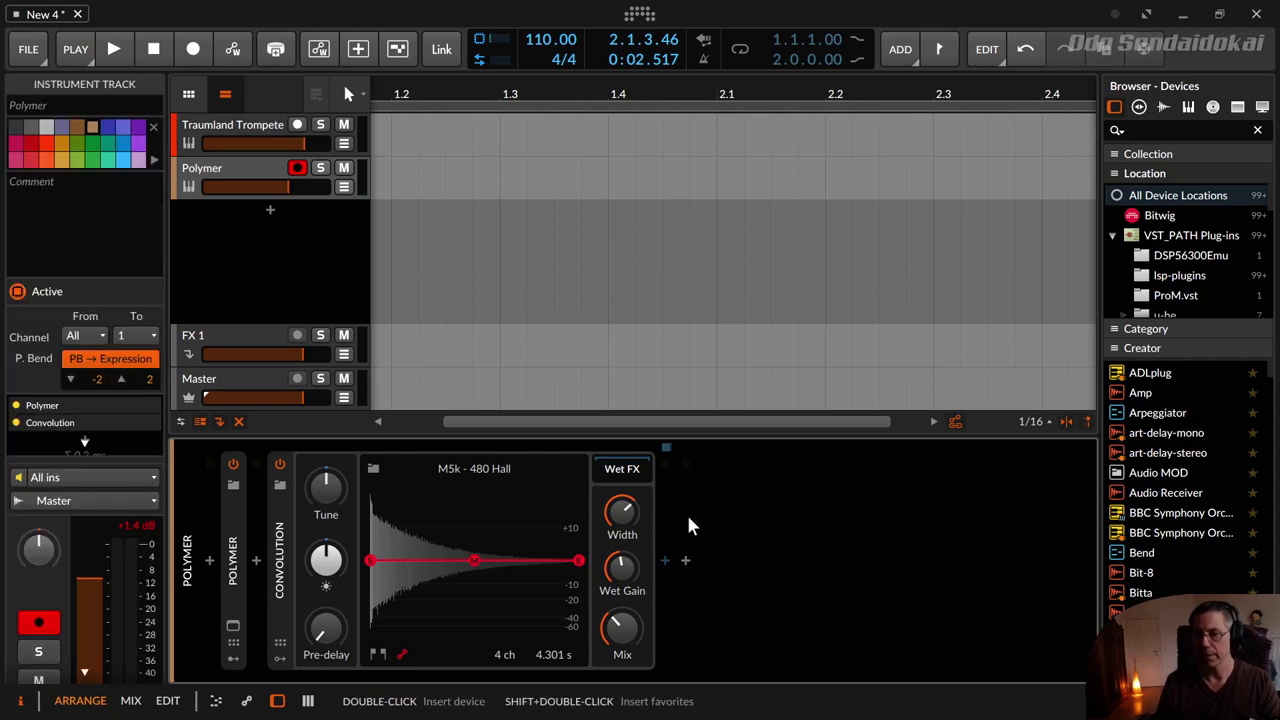
- Try narrowing the reverb's stereo width to 0 % and raise it back to the original width
mouse_move(621, 512)
mouse_down()
mouse_move(621, 500)
mouse_move(621, 518)
mouse_up()
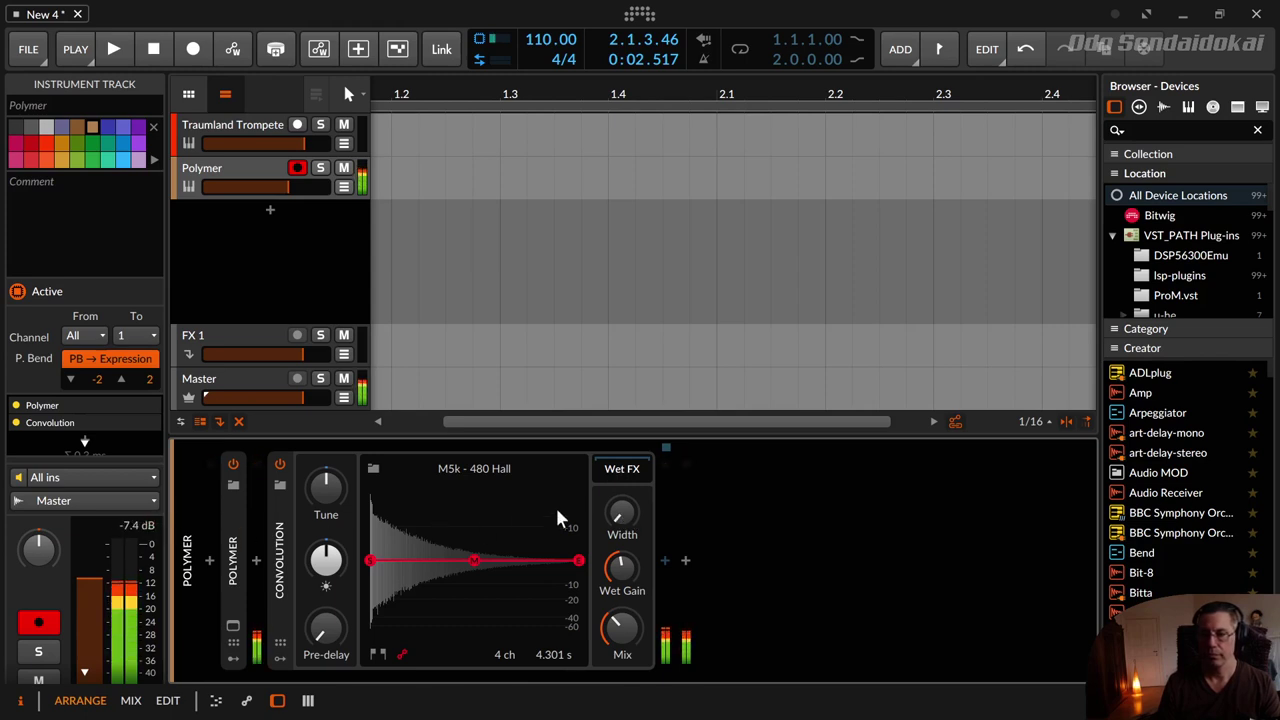
mouse_move(621, 512)
mouse_down()
mouse_move(621, 470)
mouse_move(621, 530)
mouse_move(629, 510)
mouse_up()
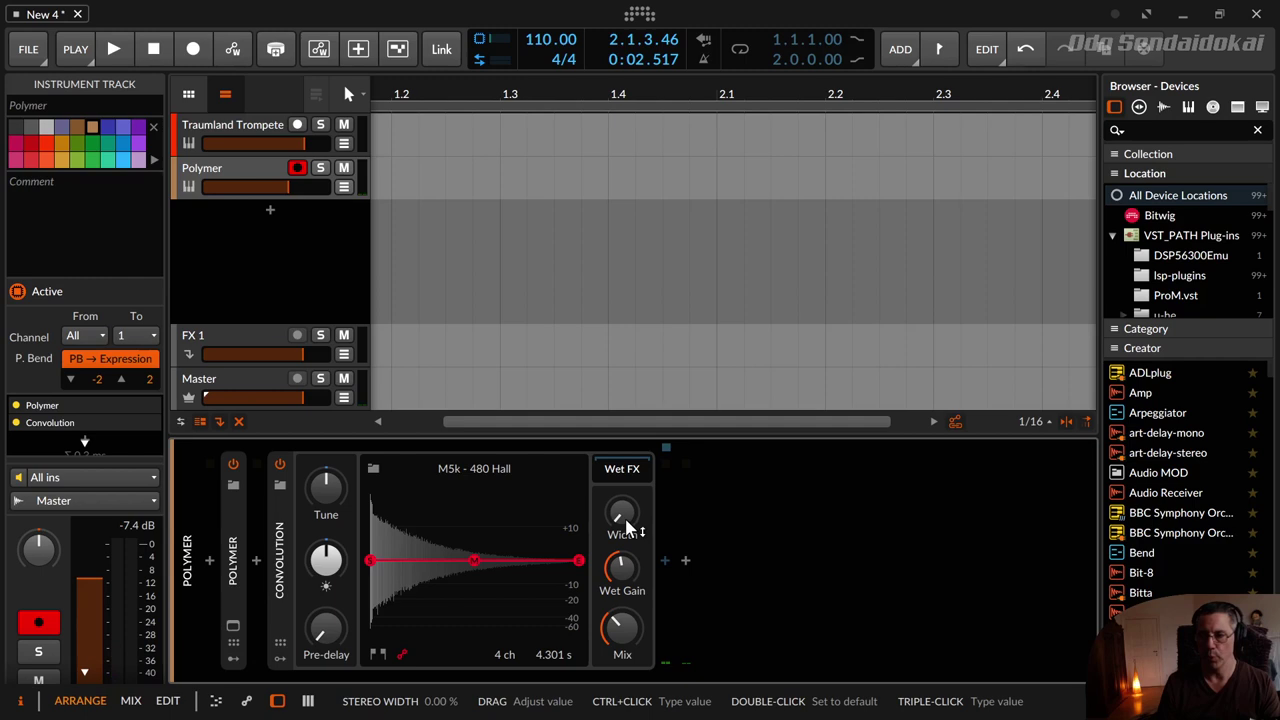
drag(626, 521, 629, 507)
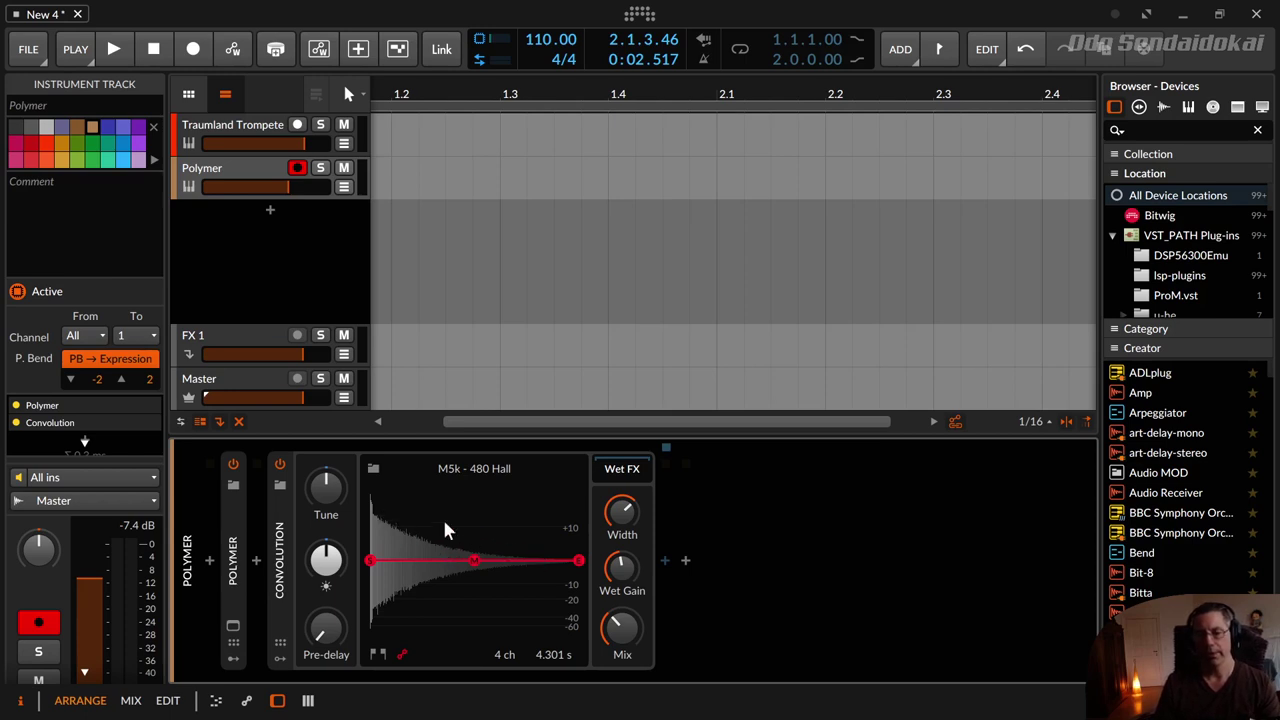
- Try raising the volume envelope's end level and reset it to its default
drag(578, 560, 578, 488)
double_click(580, 488)
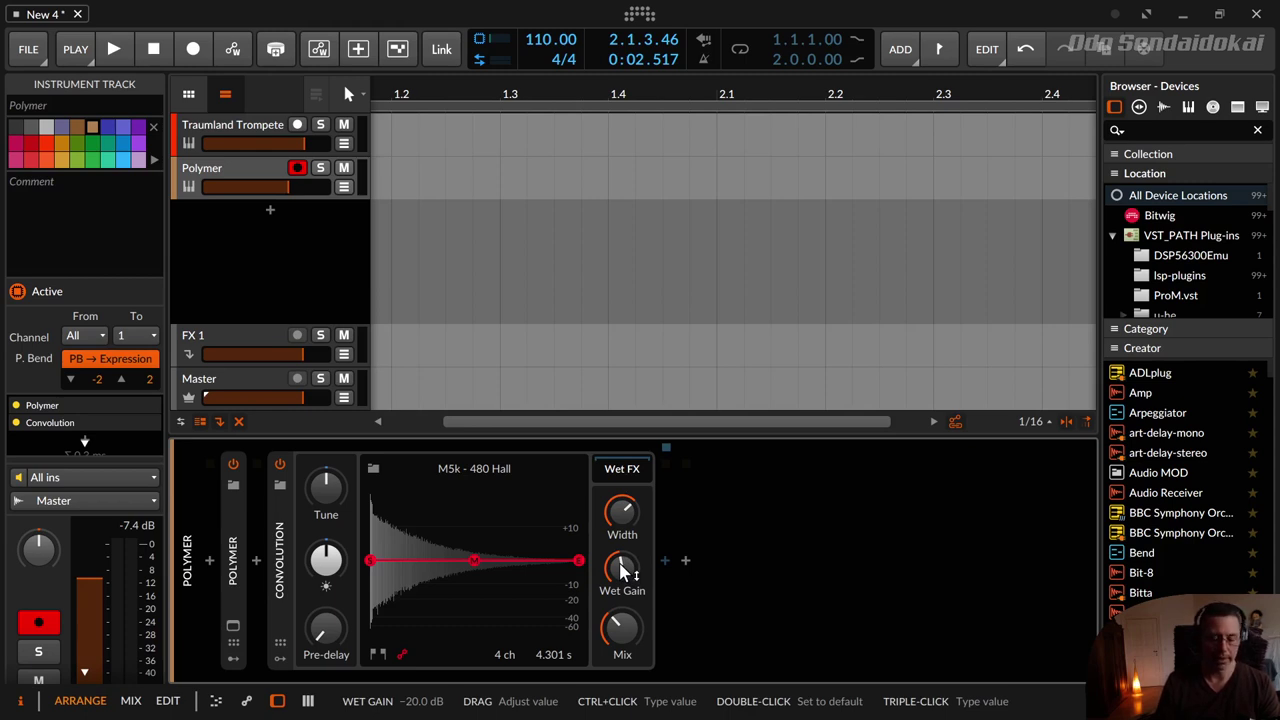
- Load the four-channel Ancient Train Station Tower impulse into the Convolution device
click(373, 468)
scroll(514, 244, up, 2)
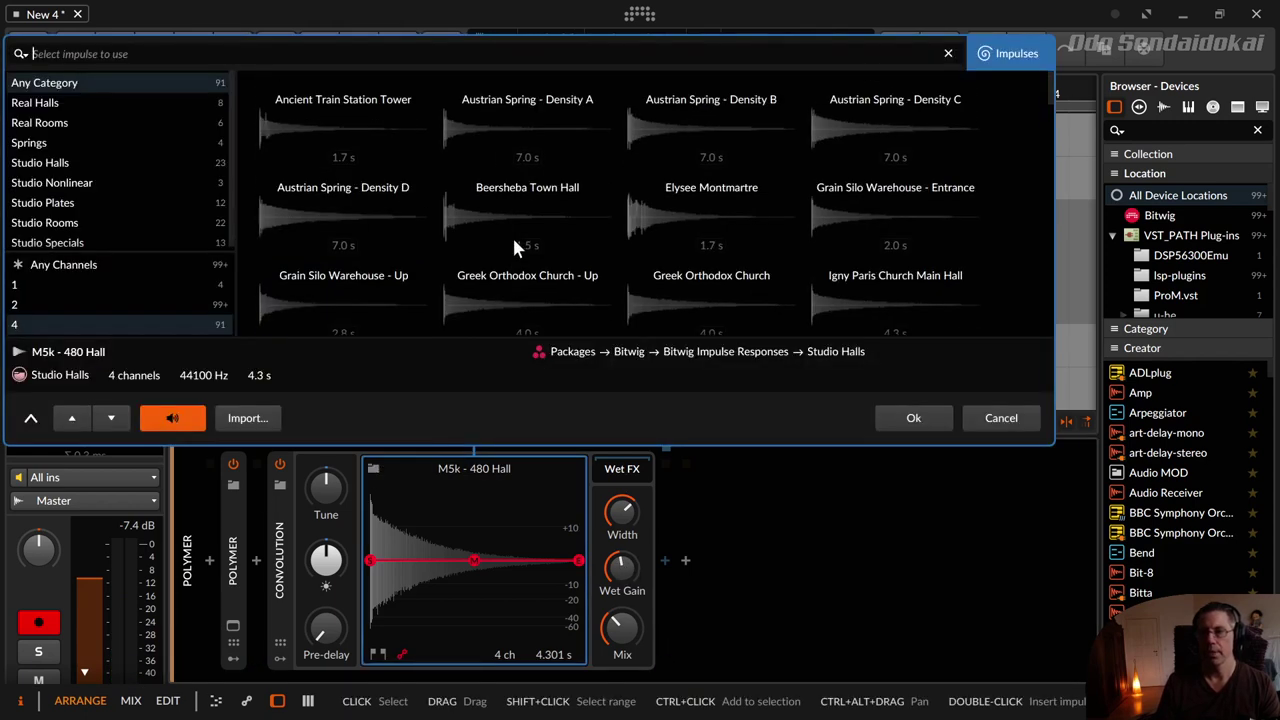
click(392, 145)
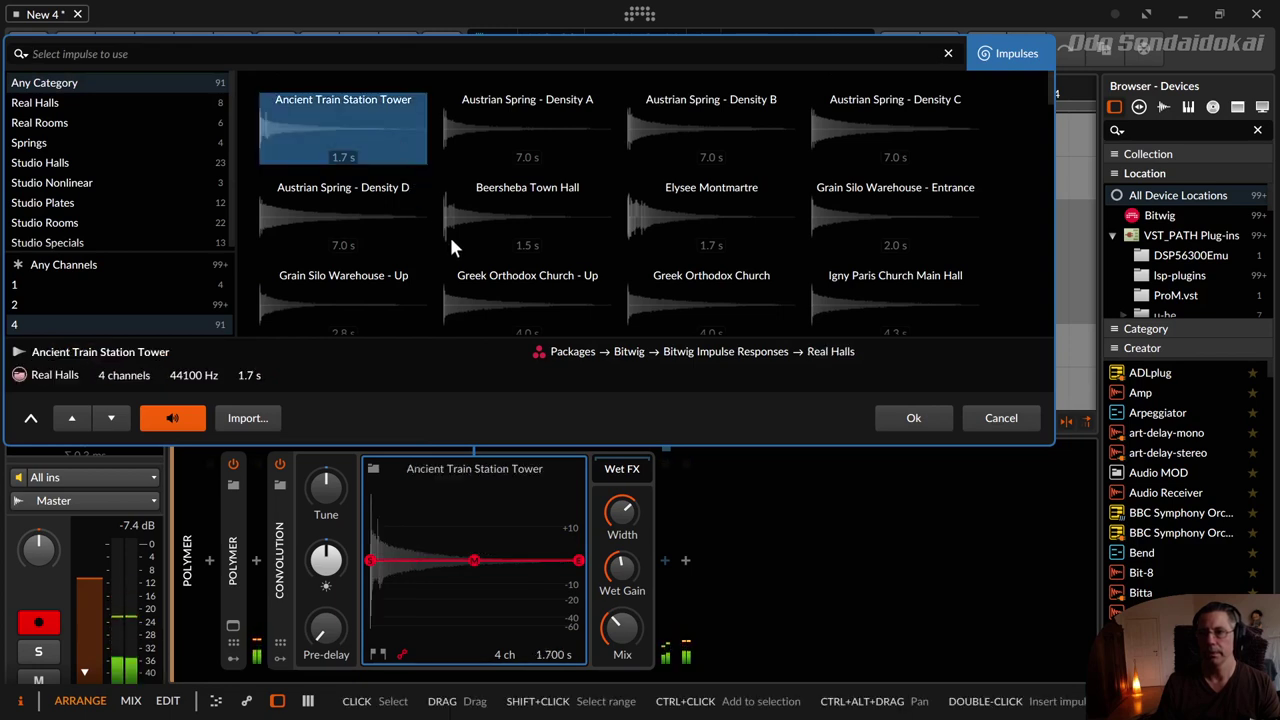
click(929, 412)
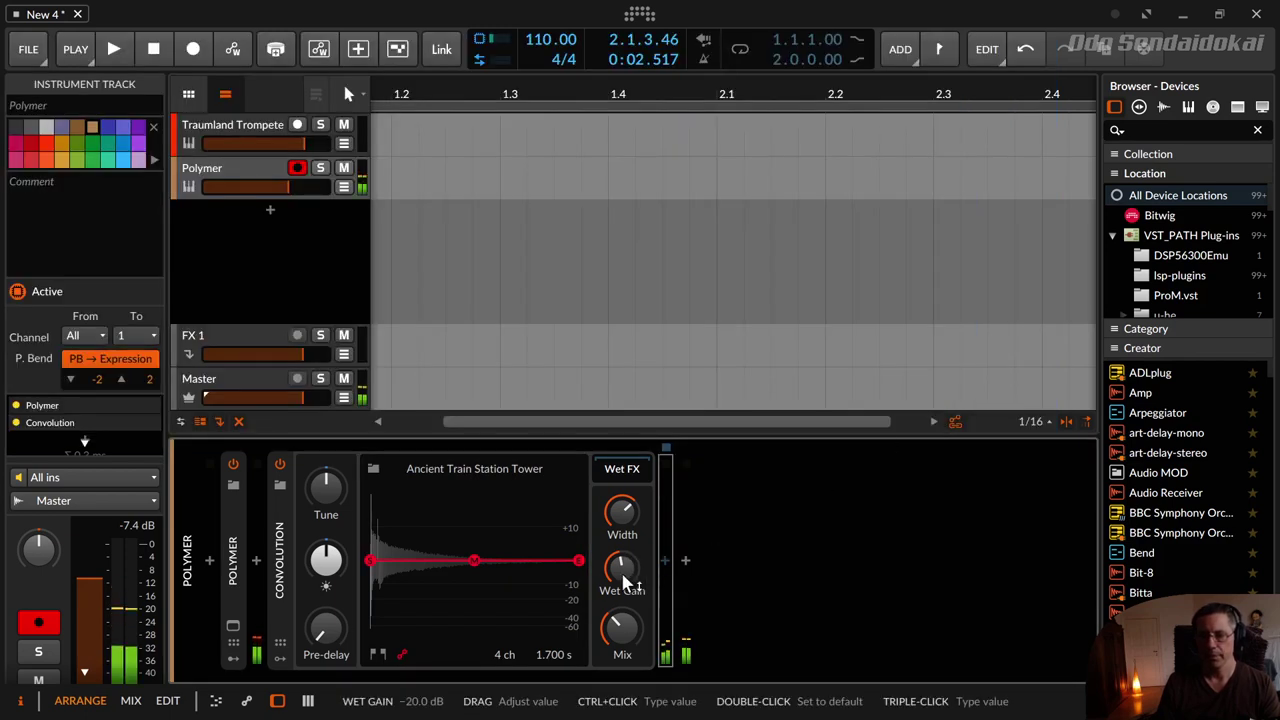
- Raise the Convolution device's Wet Gain to about −1.6 dB
drag(626, 569, 626, 538)
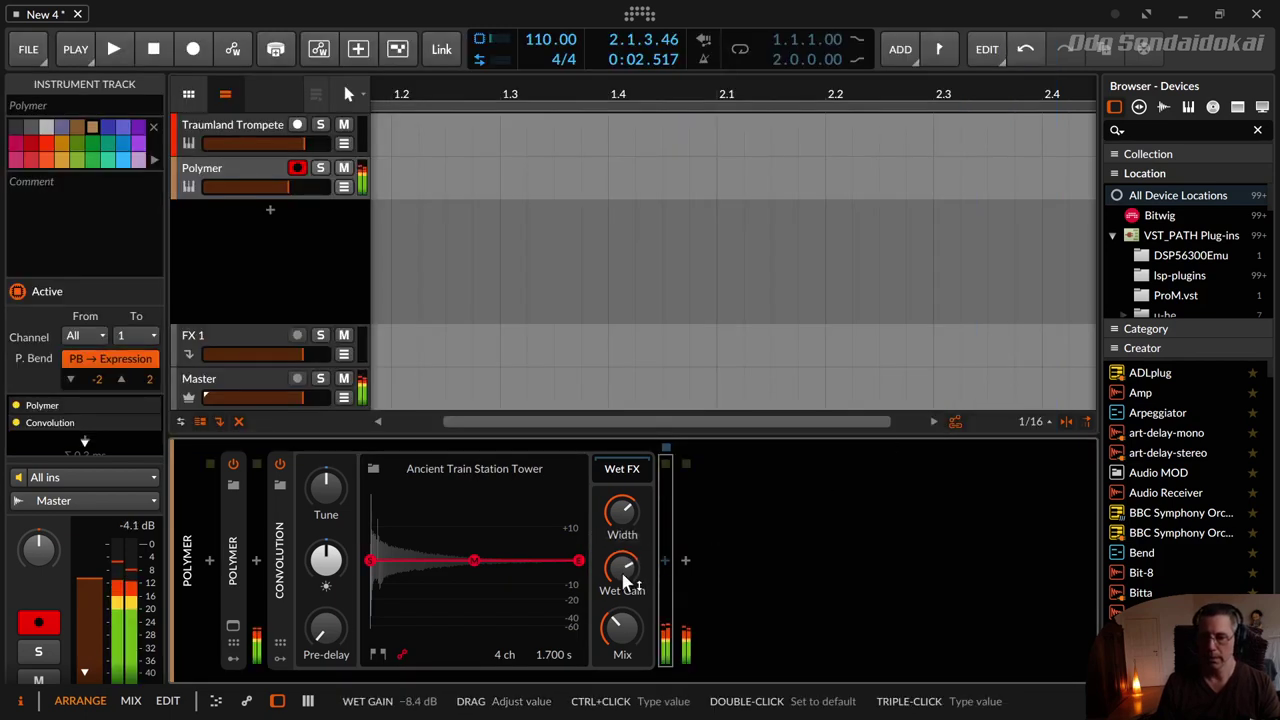
mouse_move(618, 584)
mouse_down()
mouse_move(618, 569)
mouse_move(624, 578)
mouse_up()
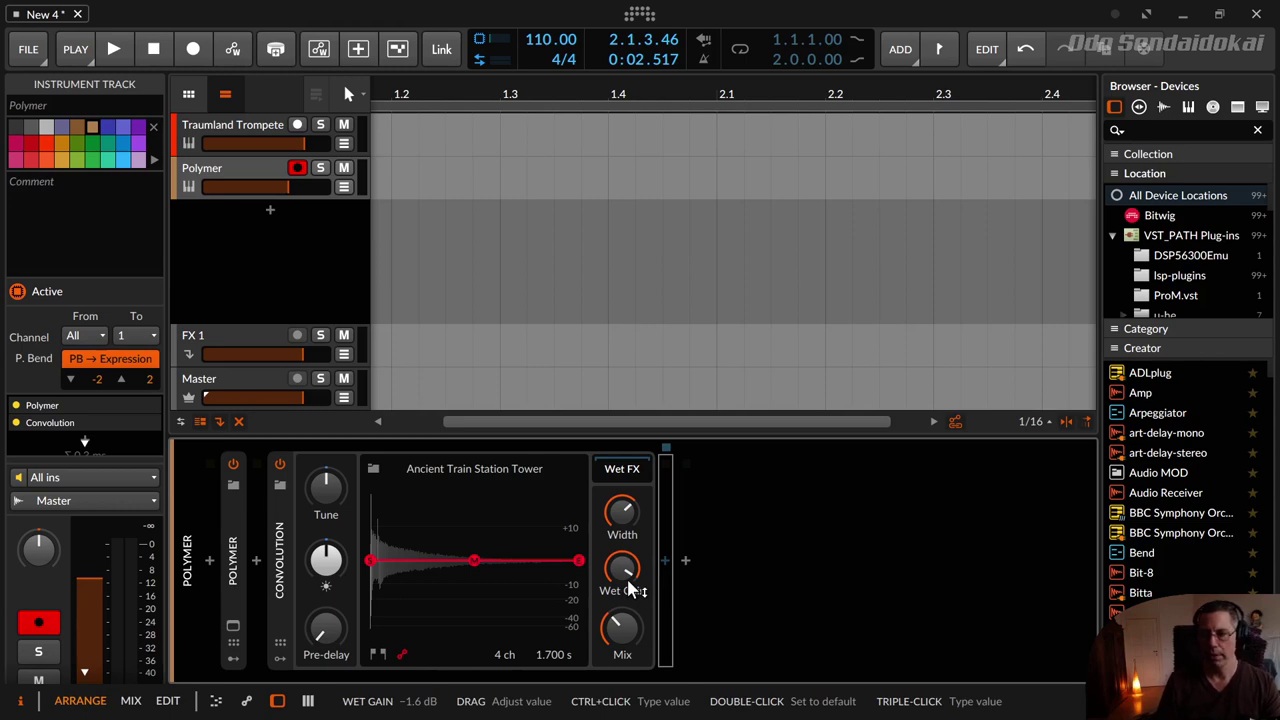
- Lower the Convolution device's Wet Gain to −20 dB and bring it back up to about −5.8 dB
drag(628, 588, 628, 640)
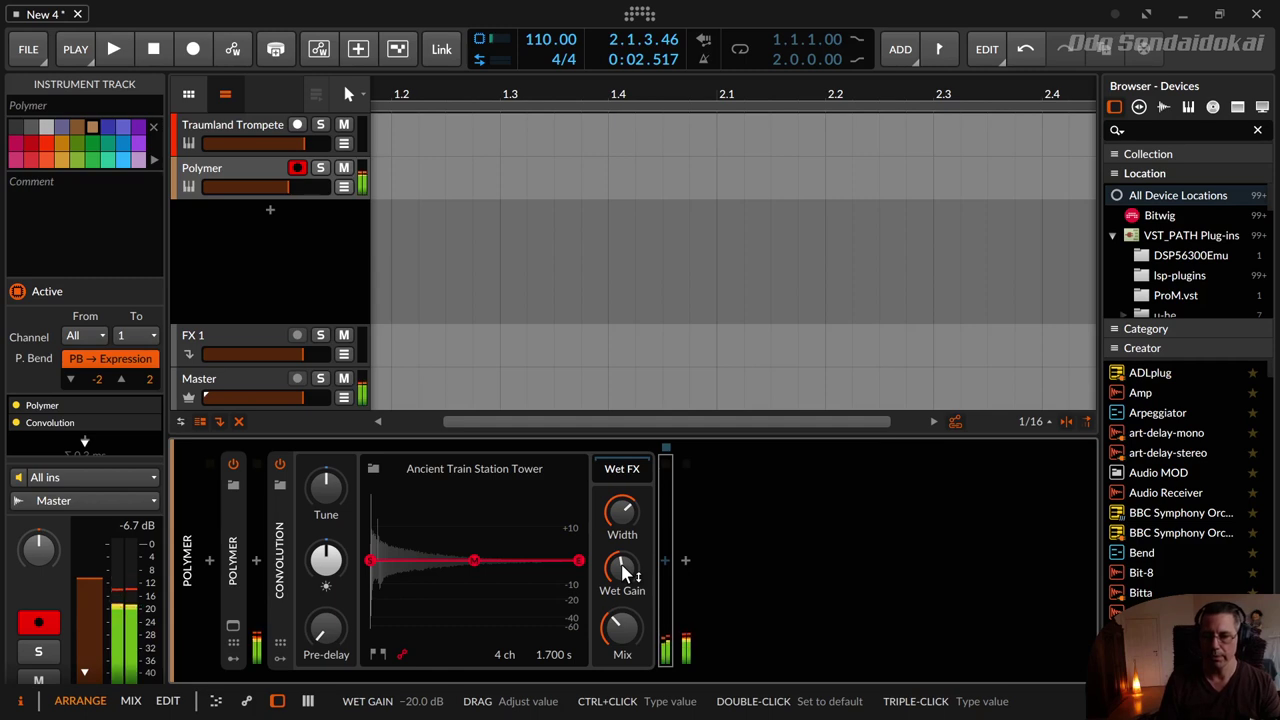
mouse_move(624, 570)
mouse_down()
mouse_move(624, 550)
mouse_move(624, 570)
mouse_up()
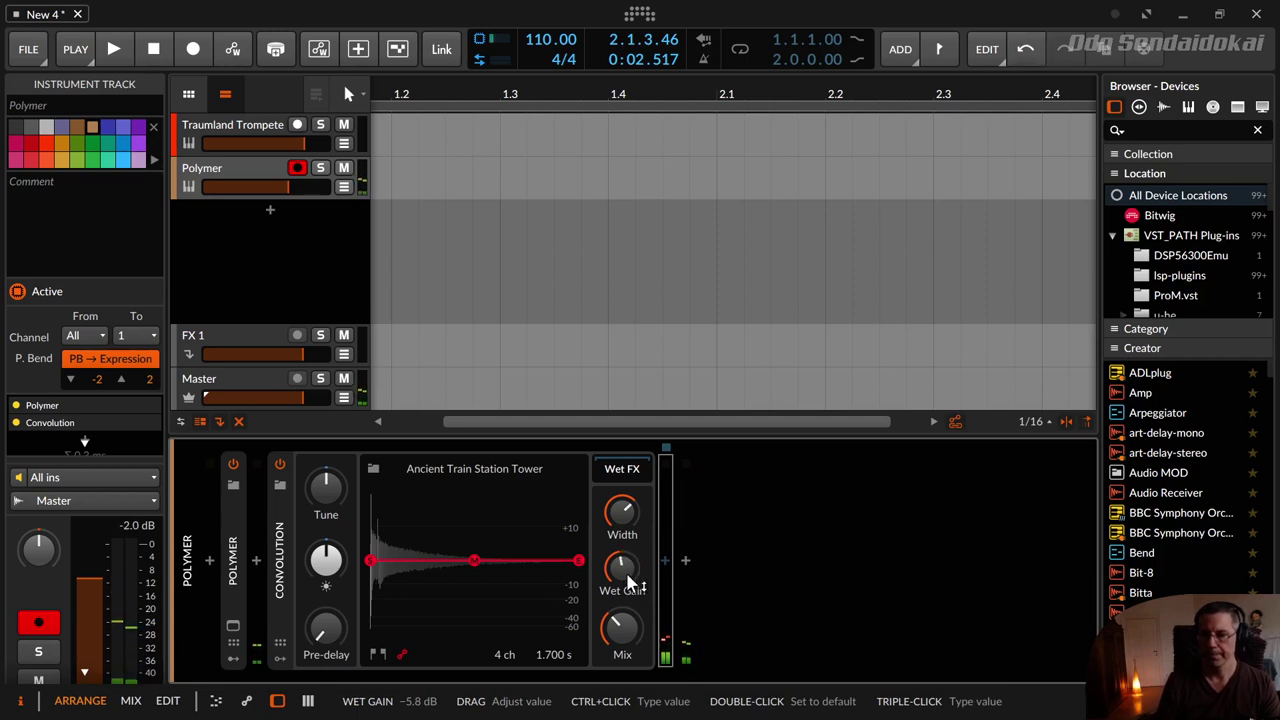
- Load the four-channel Greek Orthodox Church - Up impulse into the Convolution device
click(372, 468)
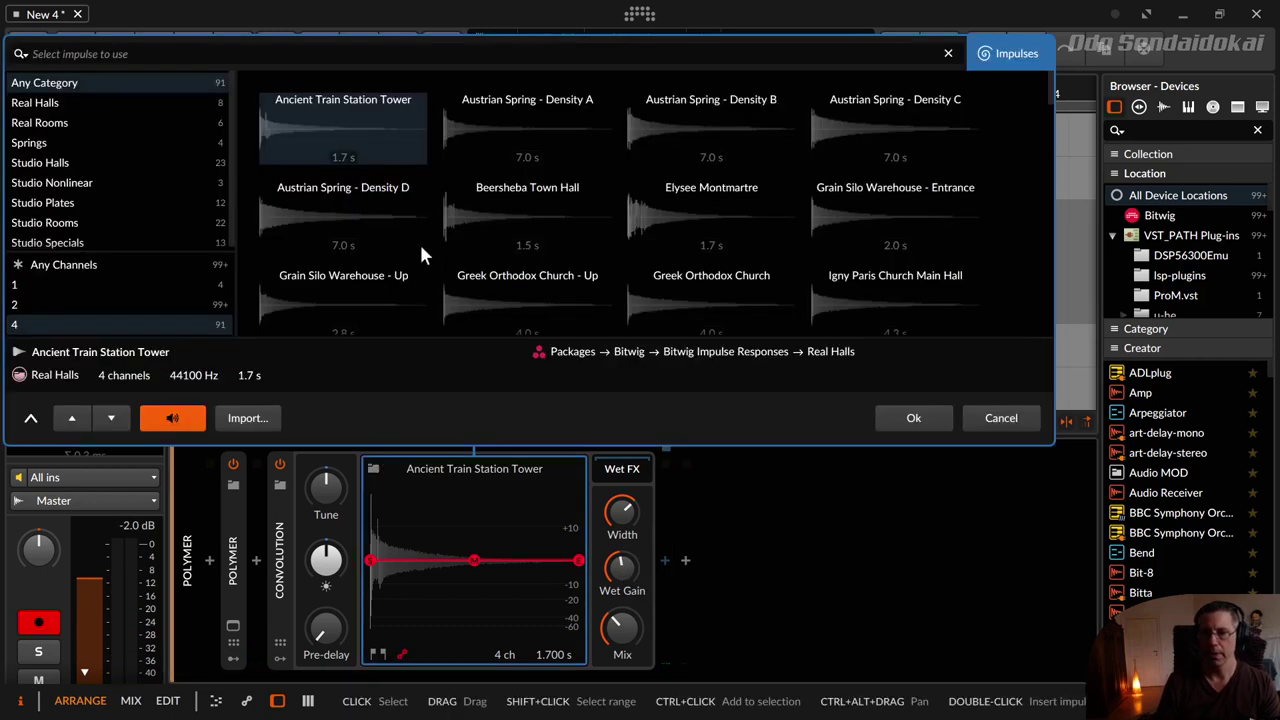
scroll(584, 249, down, 1)
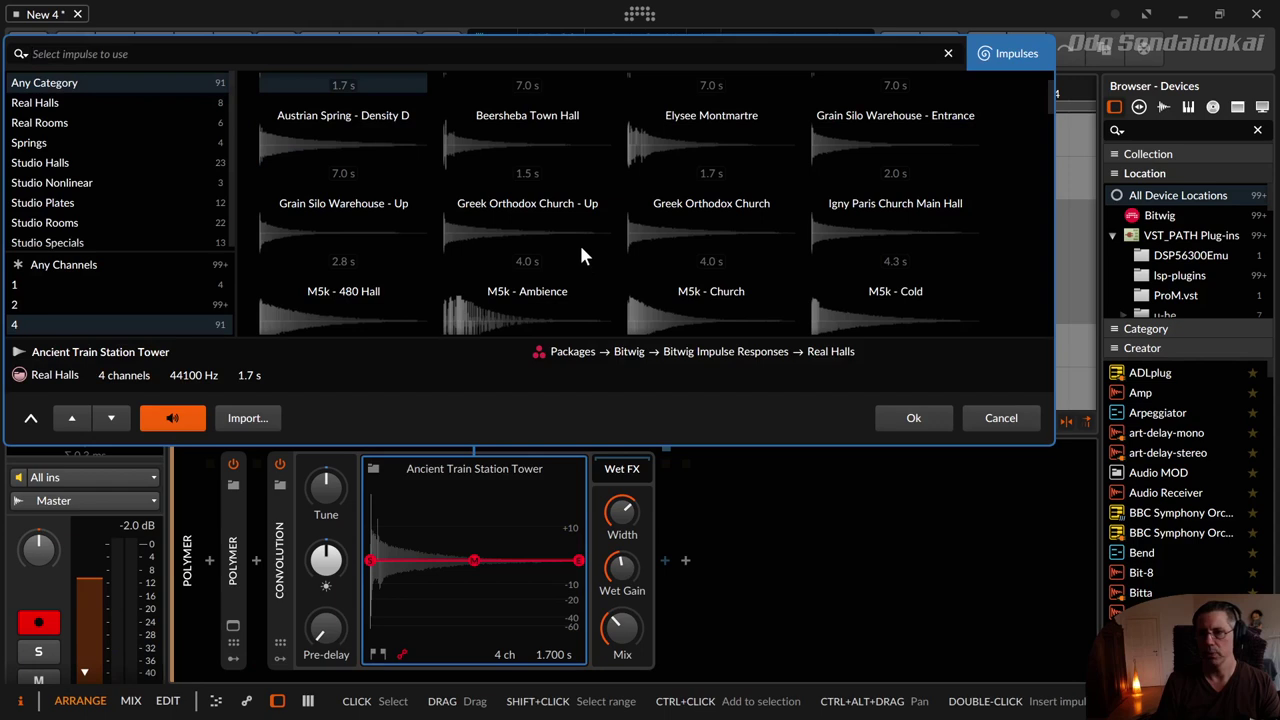
click(566, 231)
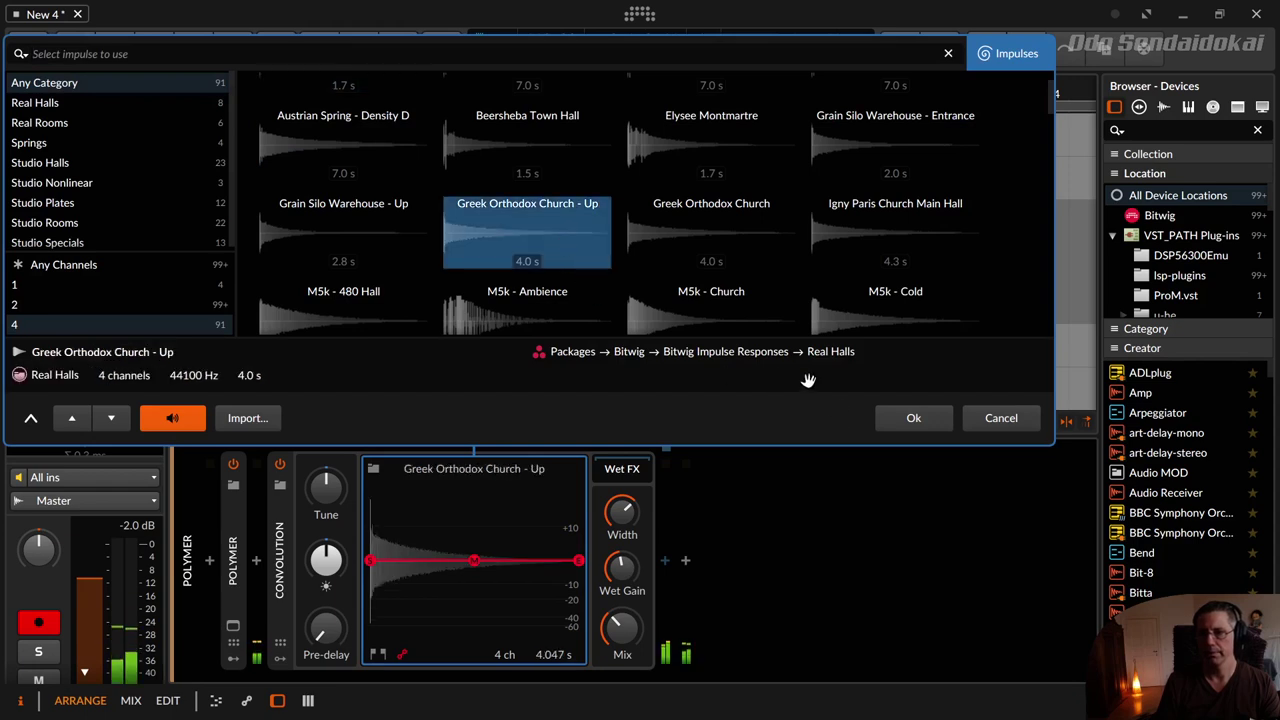
click(910, 418)
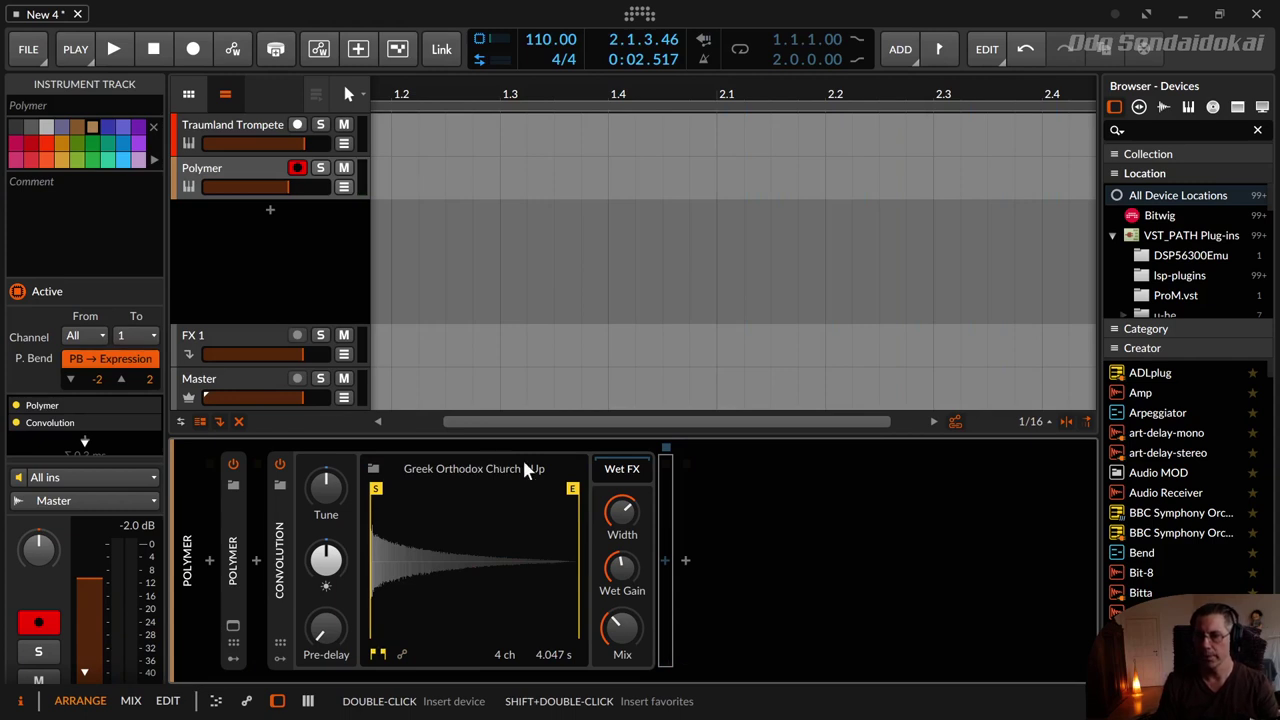
- Compare the Convolution device's Mix at 0 %, 54.7 % and 100 %, and leave it well below half wet
drag(620, 630, 620, 680)
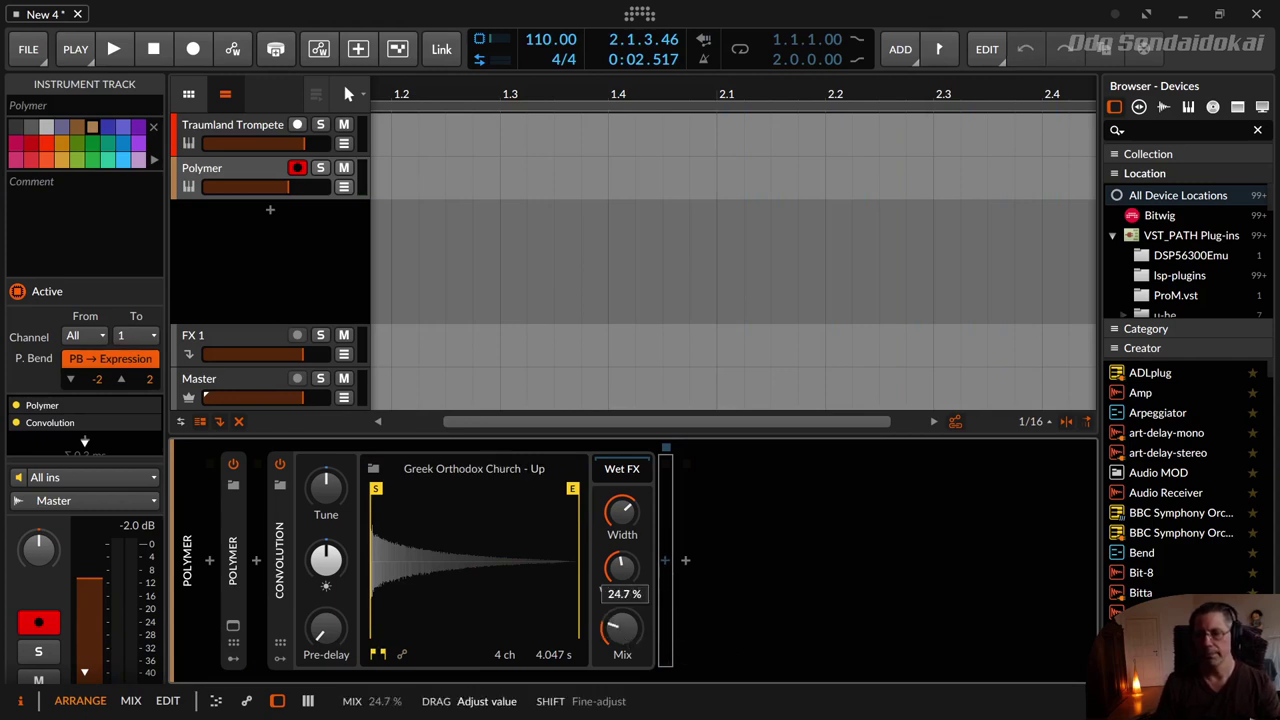
drag(622, 628, 622, 680)
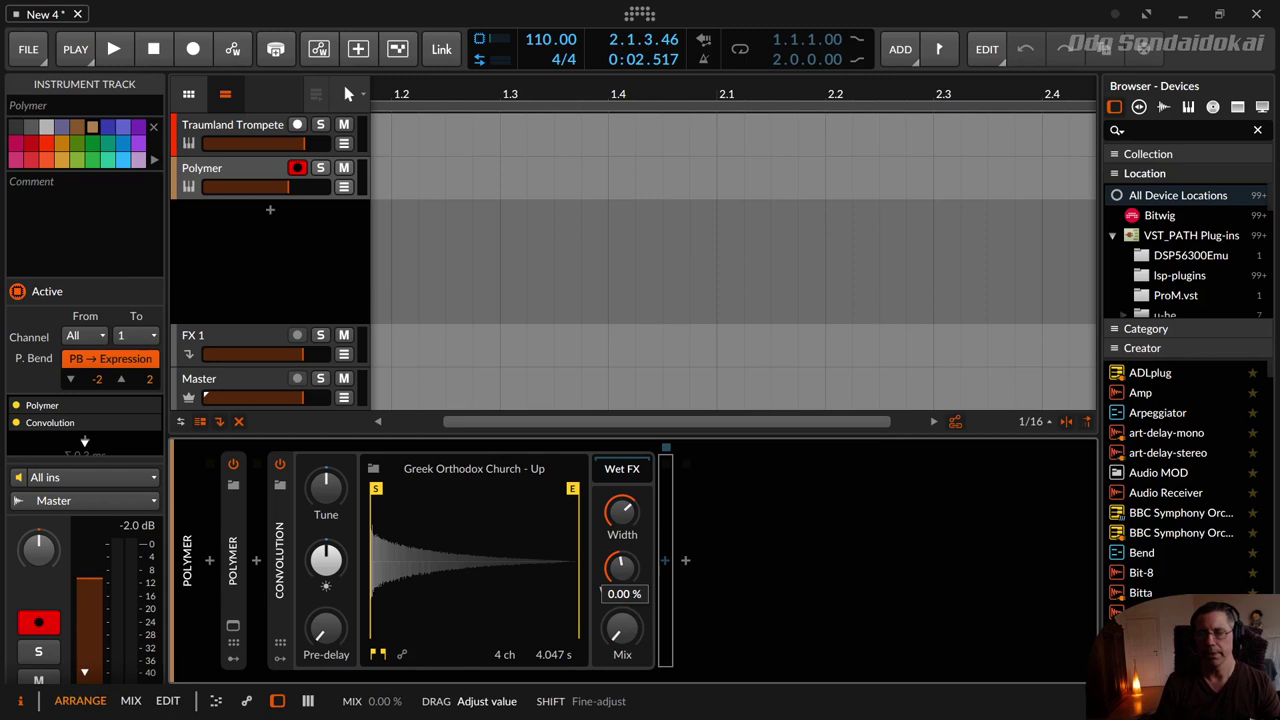
drag(632, 645, 632, 585)
drag(628, 640, 628, 700)
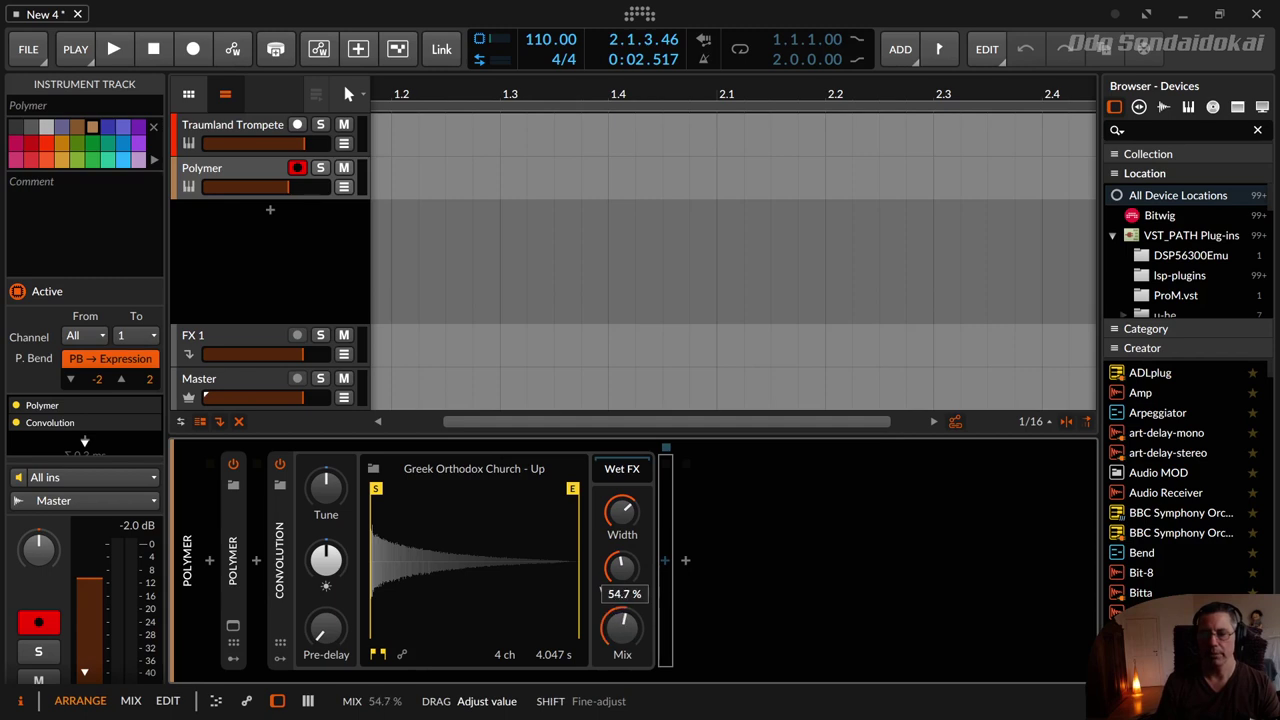
drag(627, 633, 627, 590)
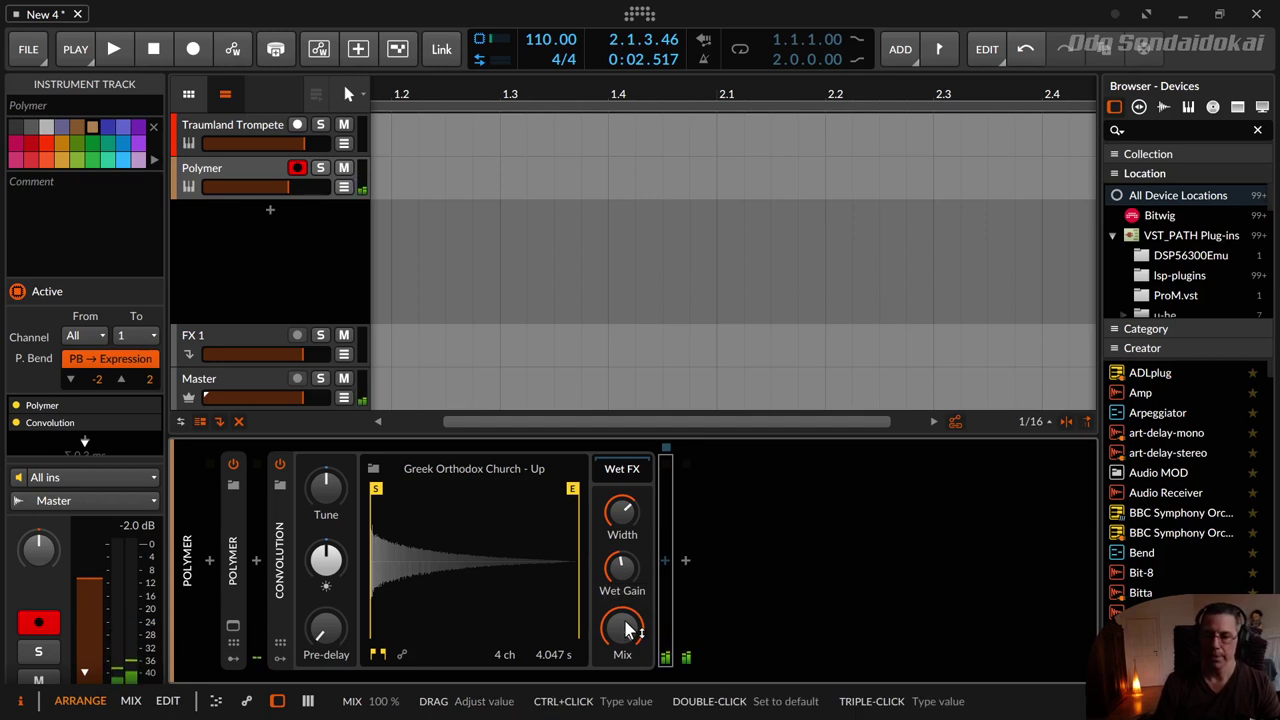
drag(627, 628, 627, 680)
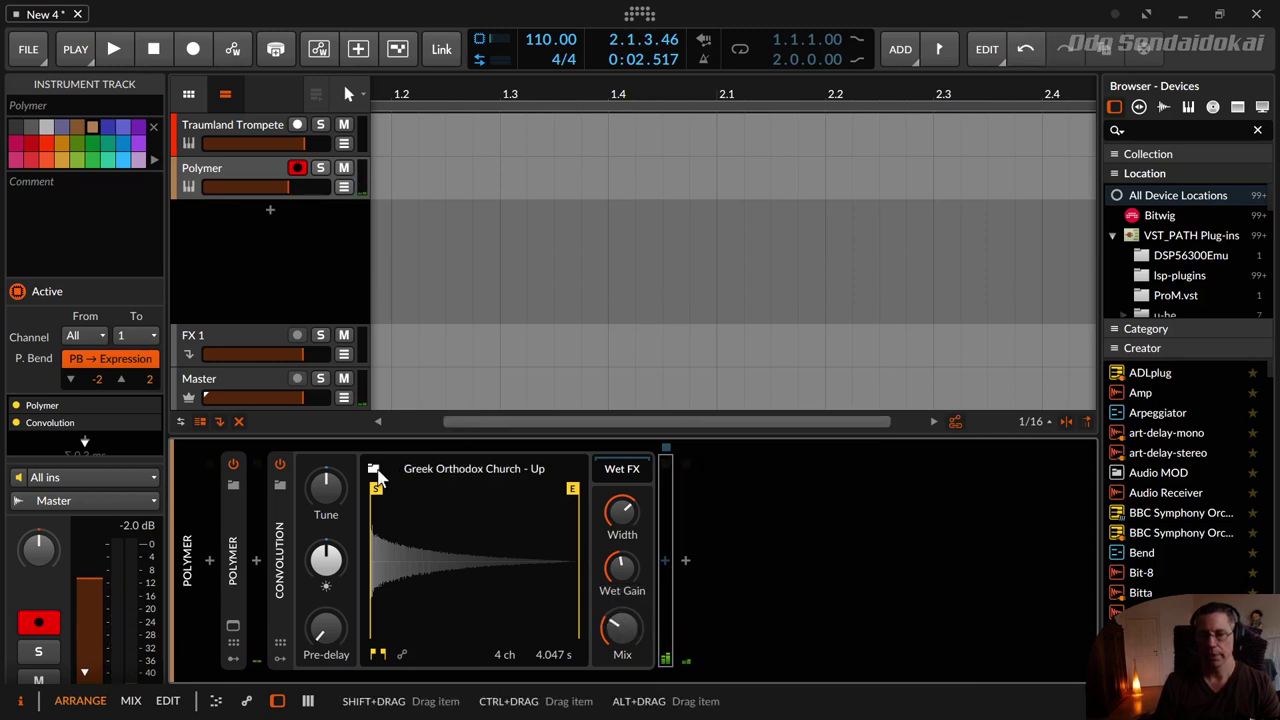
- Open the Convolution impulse browser, filter it to the Studio Specials category and enlarge the browser so more of its list fits
click(375, 470)
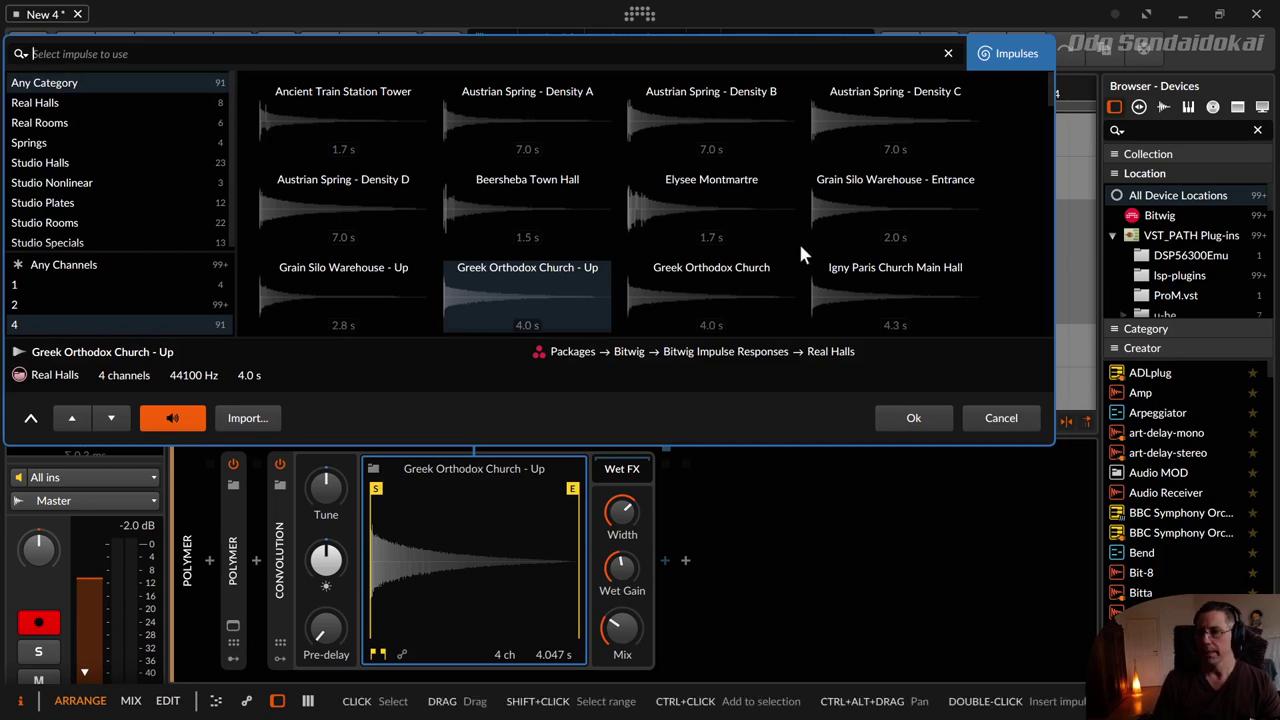
scroll(800, 252, down, 10)
scroll(800, 255, down, 3)
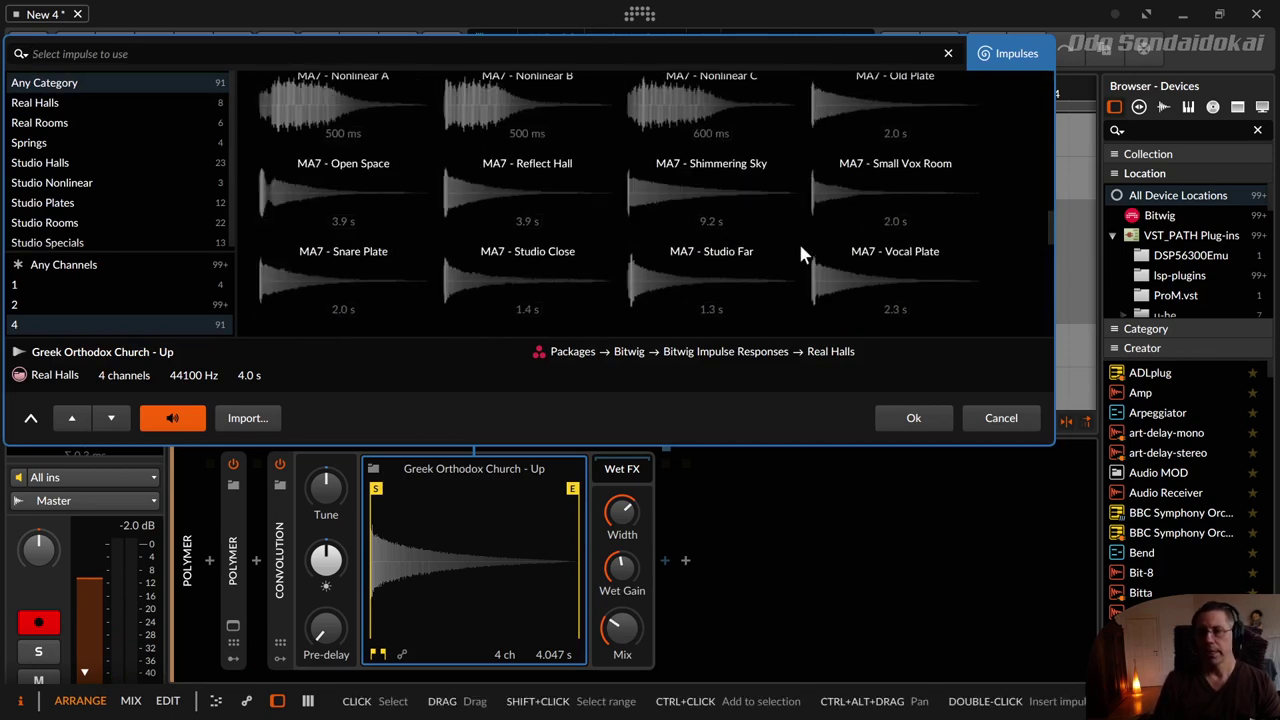
scroll(77, 206, down, 1)
click(84, 240)
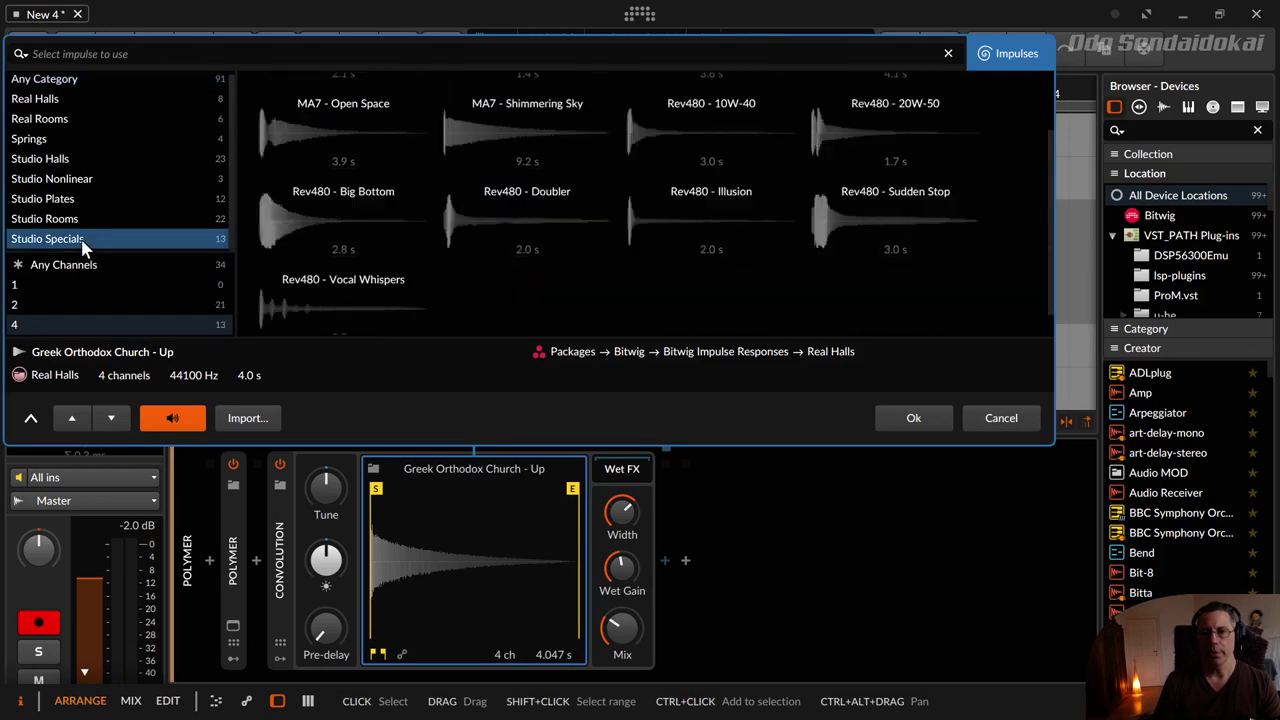
scroll(305, 205, up, 2)
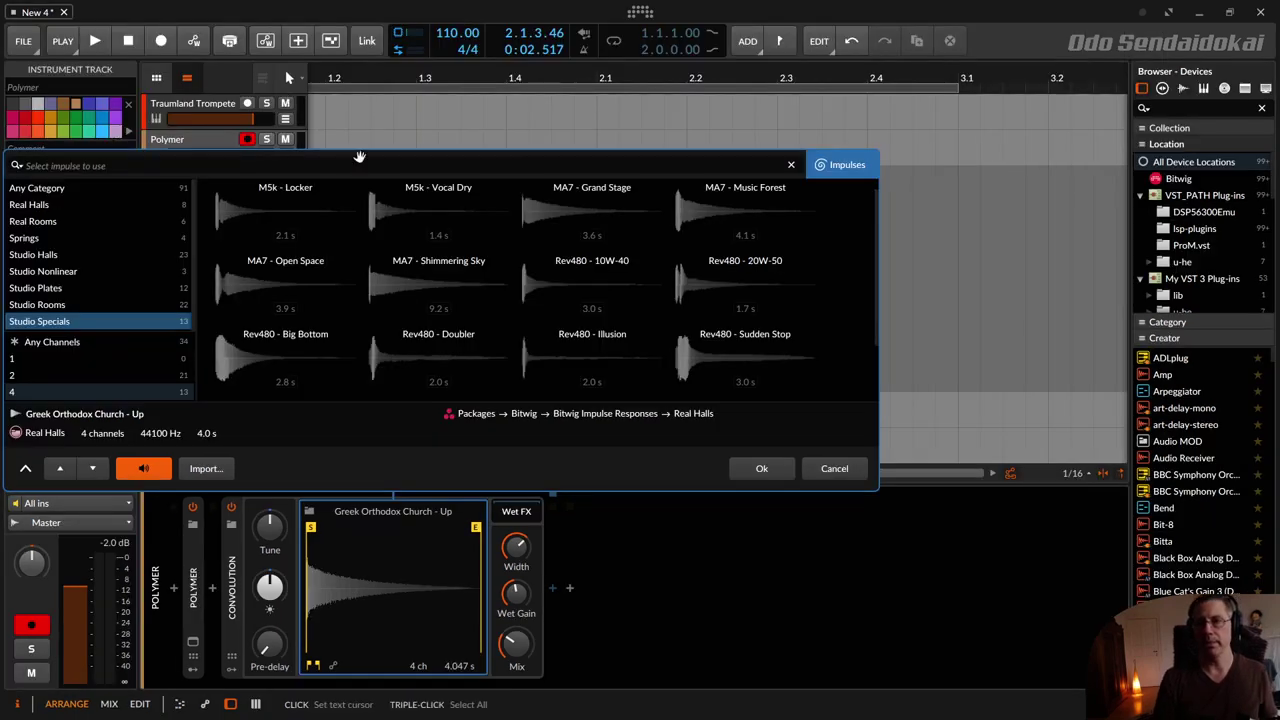
drag(358, 153, 363, 20)
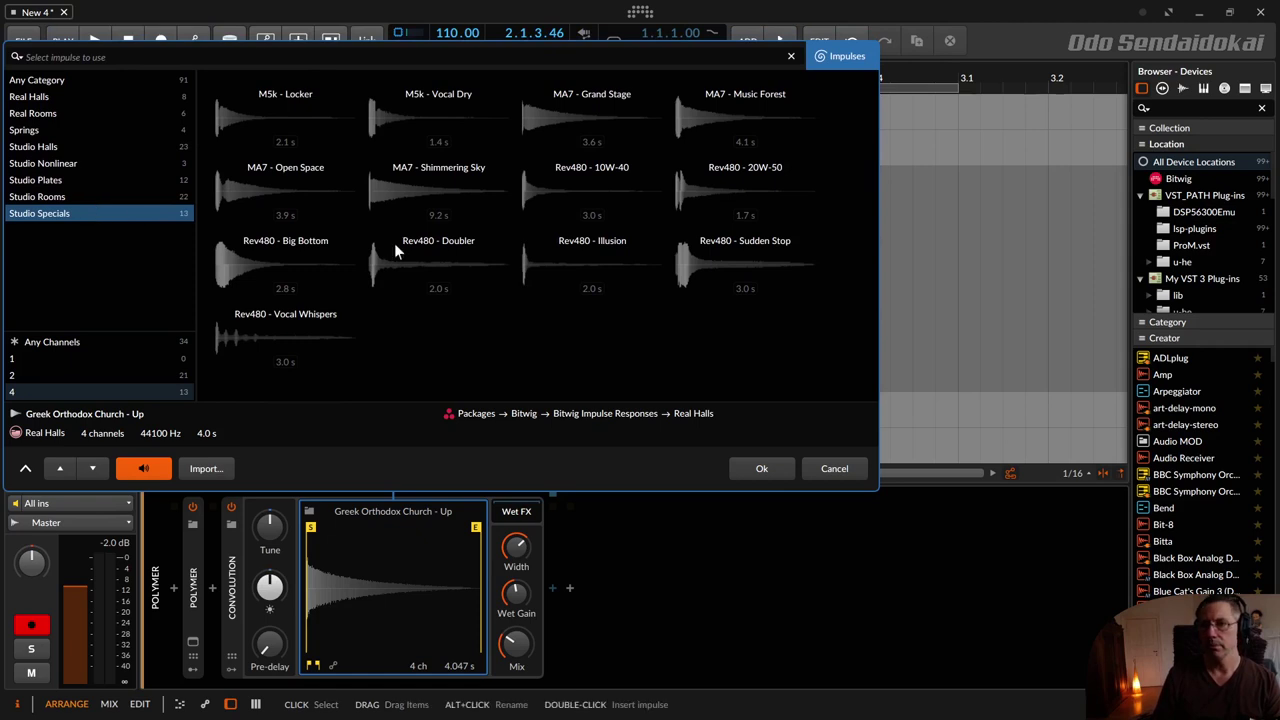
- Look through the Studio Rooms, Plates and Nonlinear categories and audition the MA7 - Nonlinear B and MA7 - Nonlinear A impulses
click(50, 197)
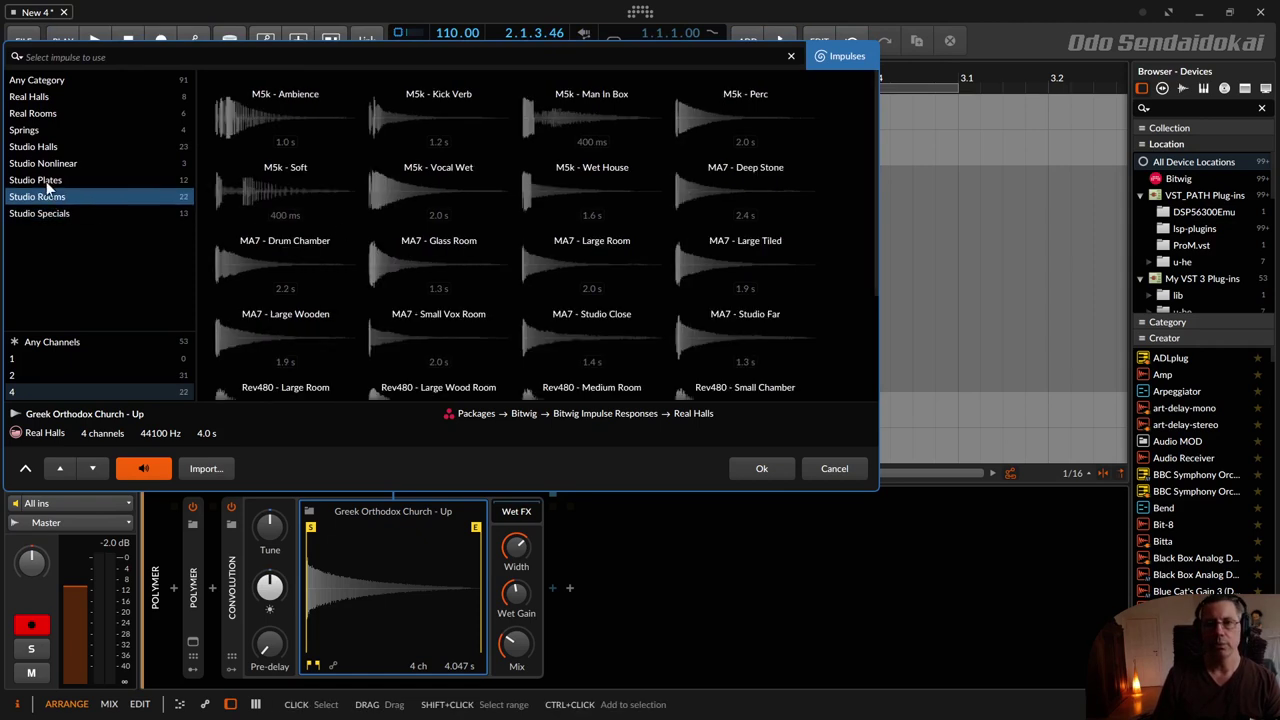
click(46, 181)
click(53, 165)
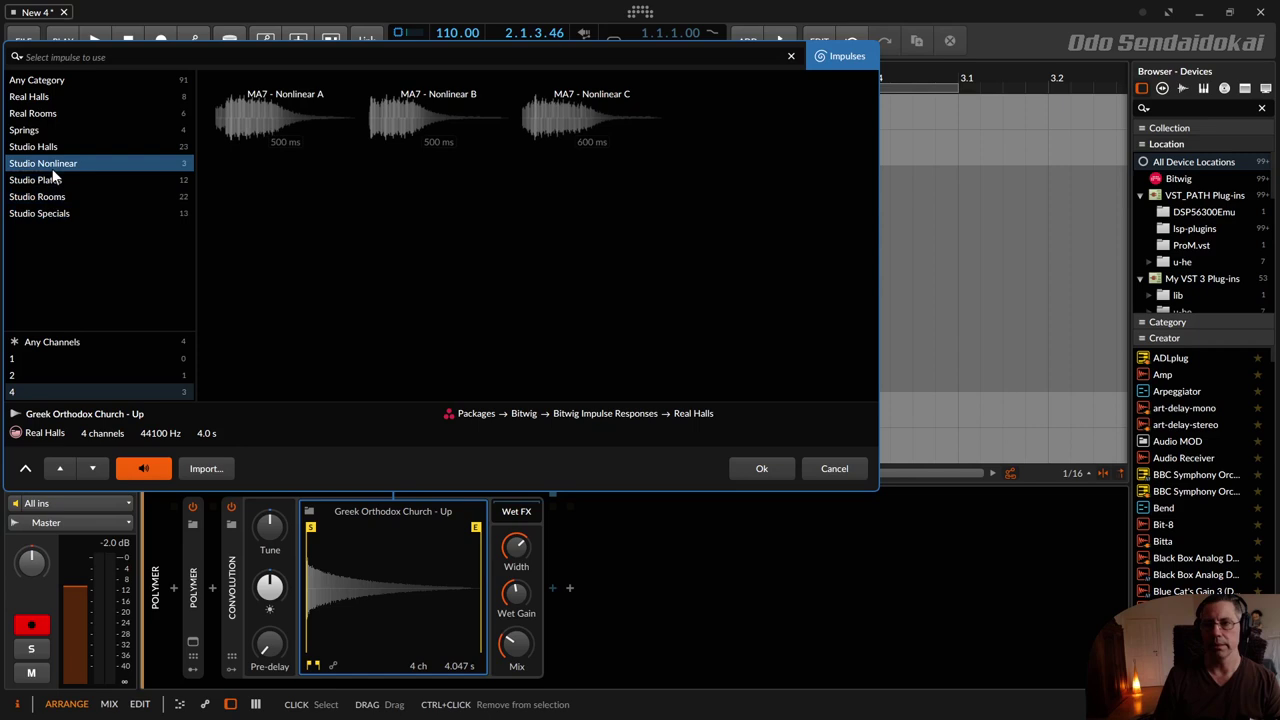
click(432, 131)
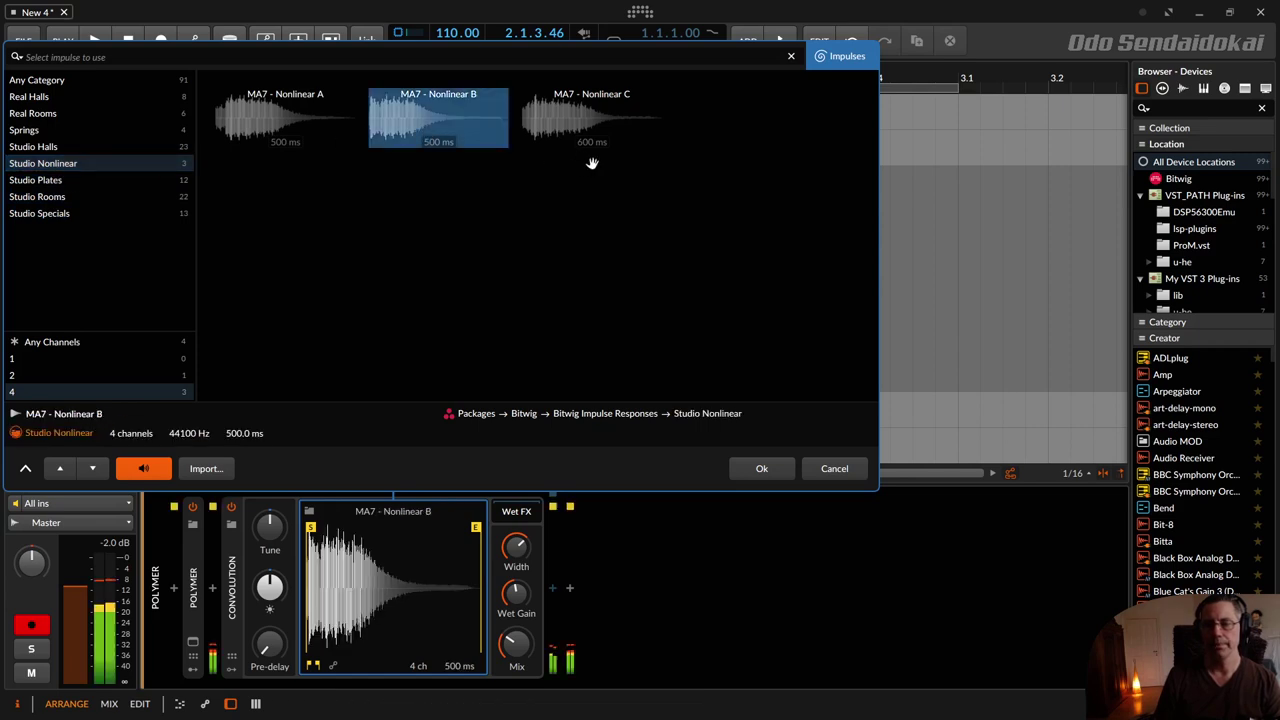
click(279, 141)
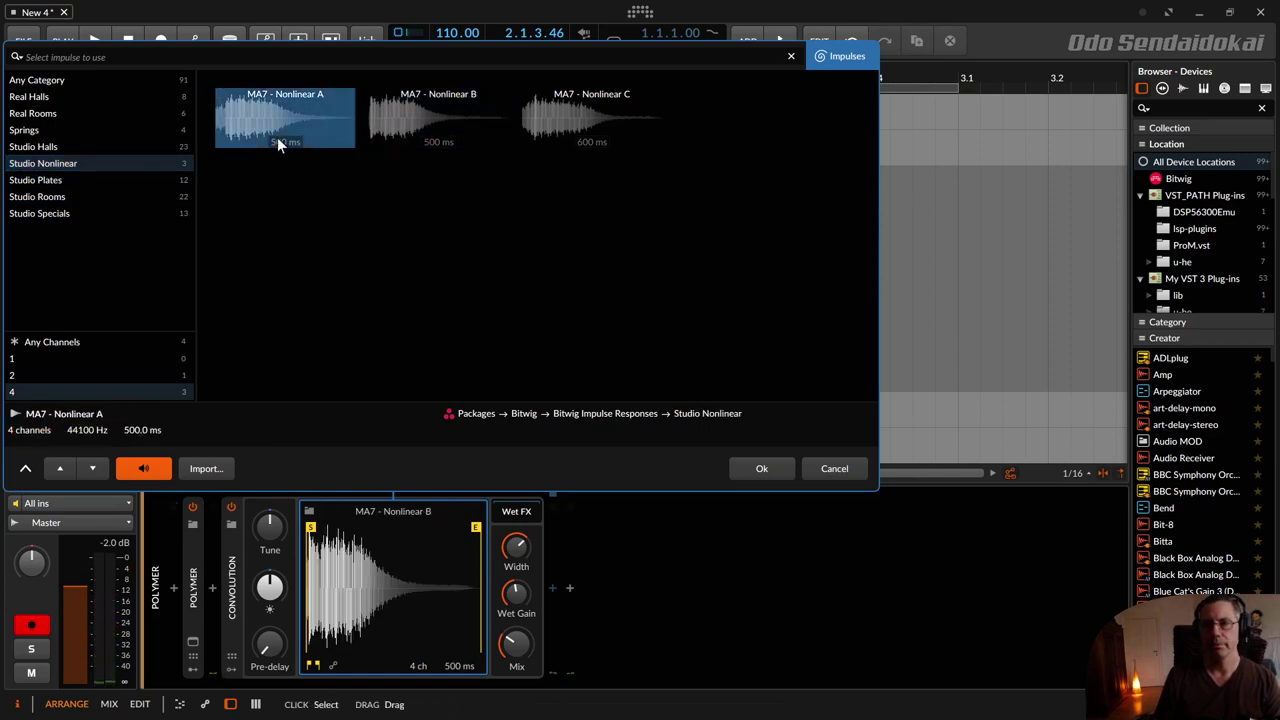
- Look through the Studio Halls impulses and list the Synthetic category with any channel count
click(92, 142)
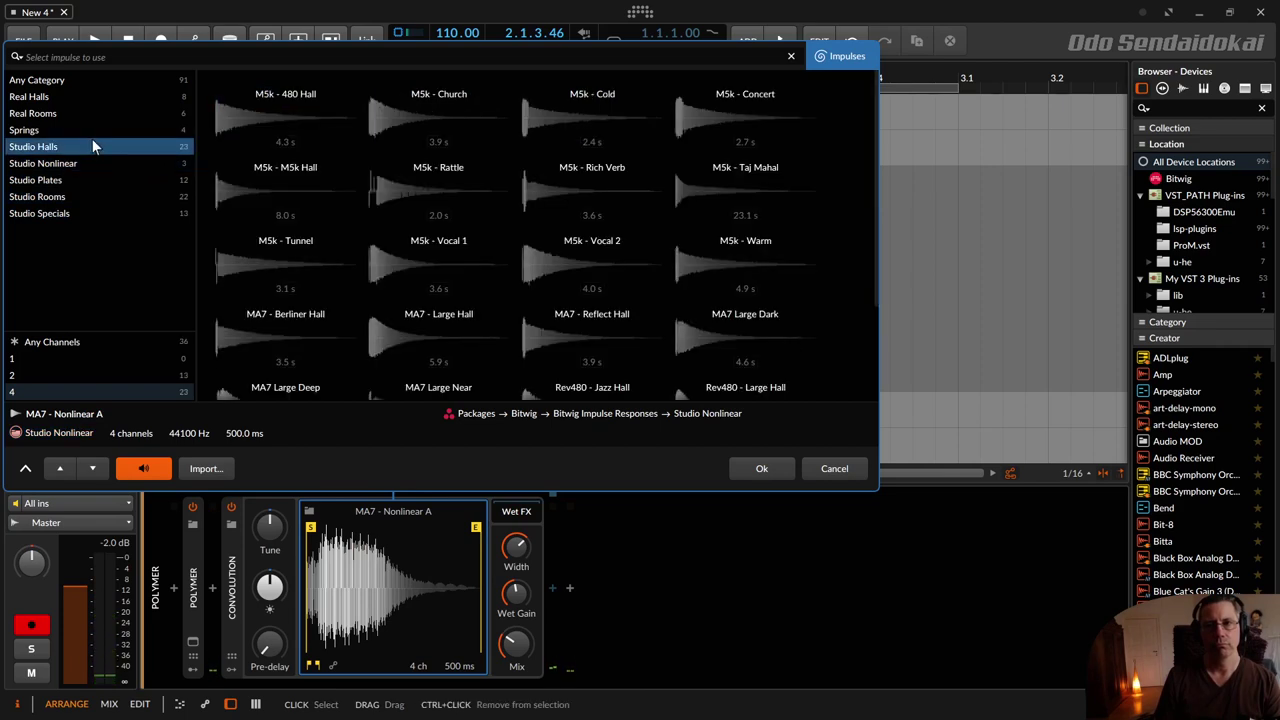
scroll(447, 222, down, 3)
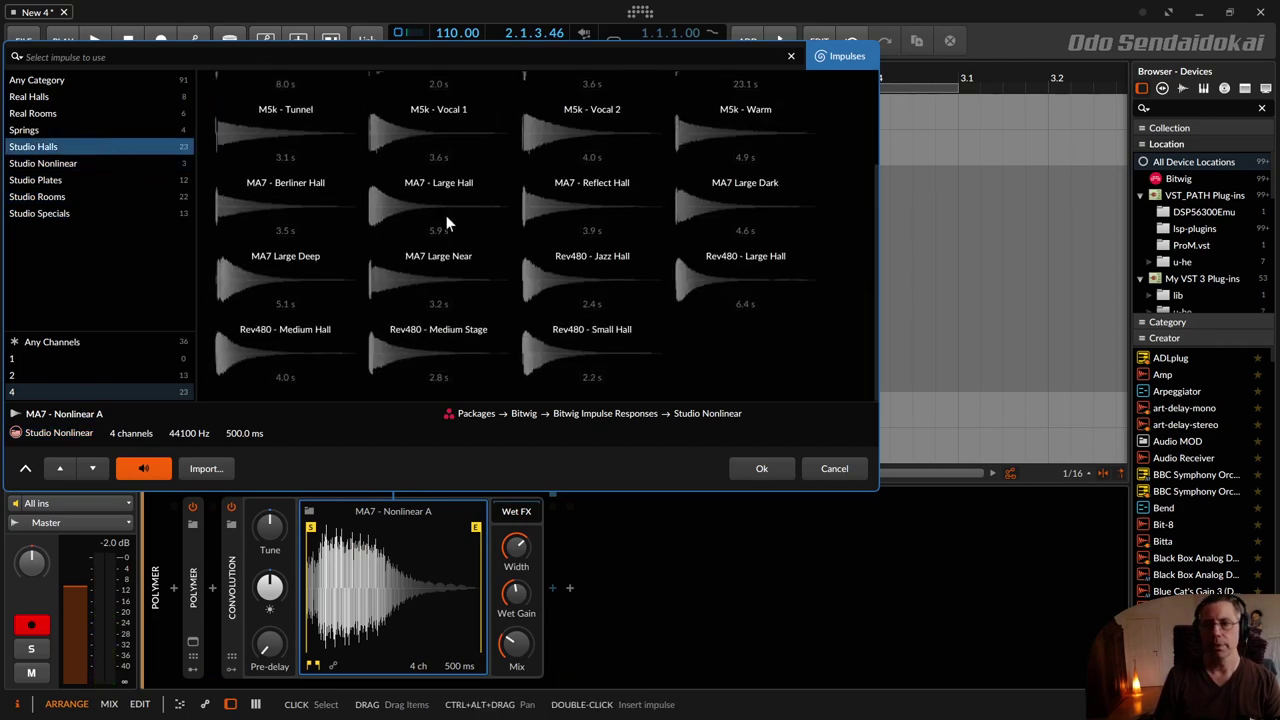
click(36, 342)
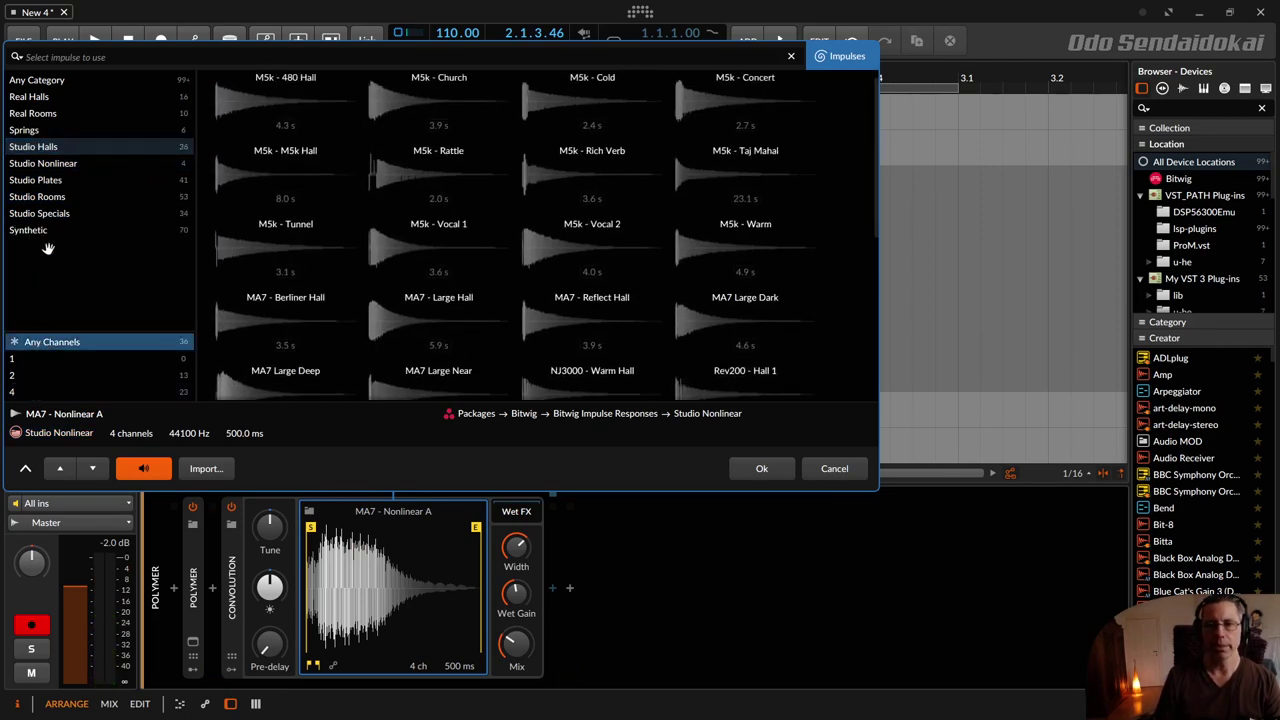
click(55, 230)
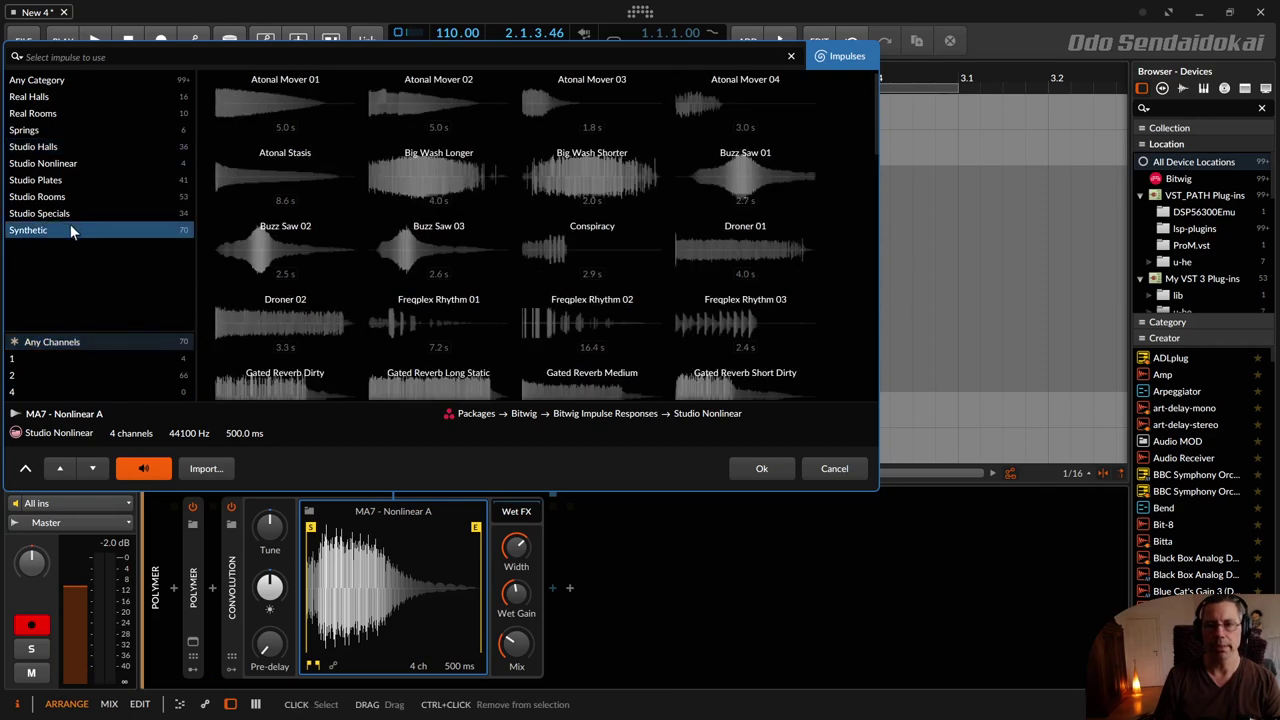
- Audition the synthetic Freqplex Rhythm 01, 02 and 03 impulses and Droner 01 on the Polymer sound
click(569, 322)
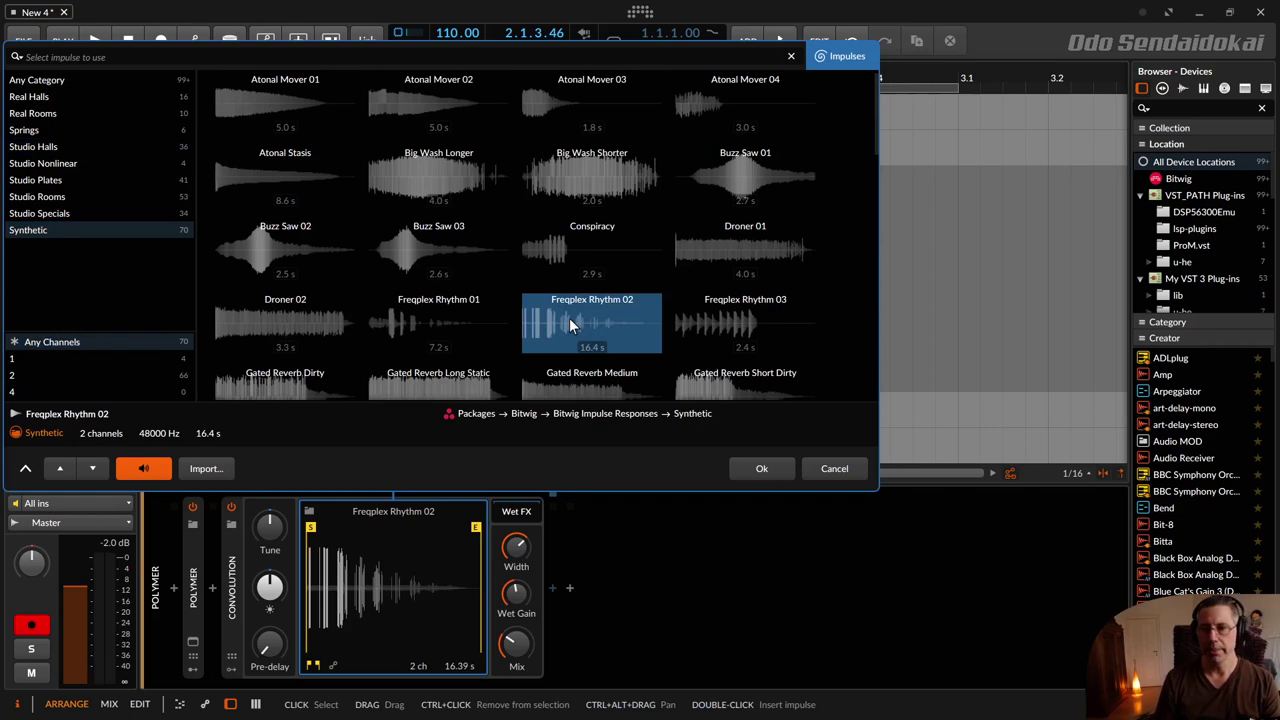
click(437, 322)
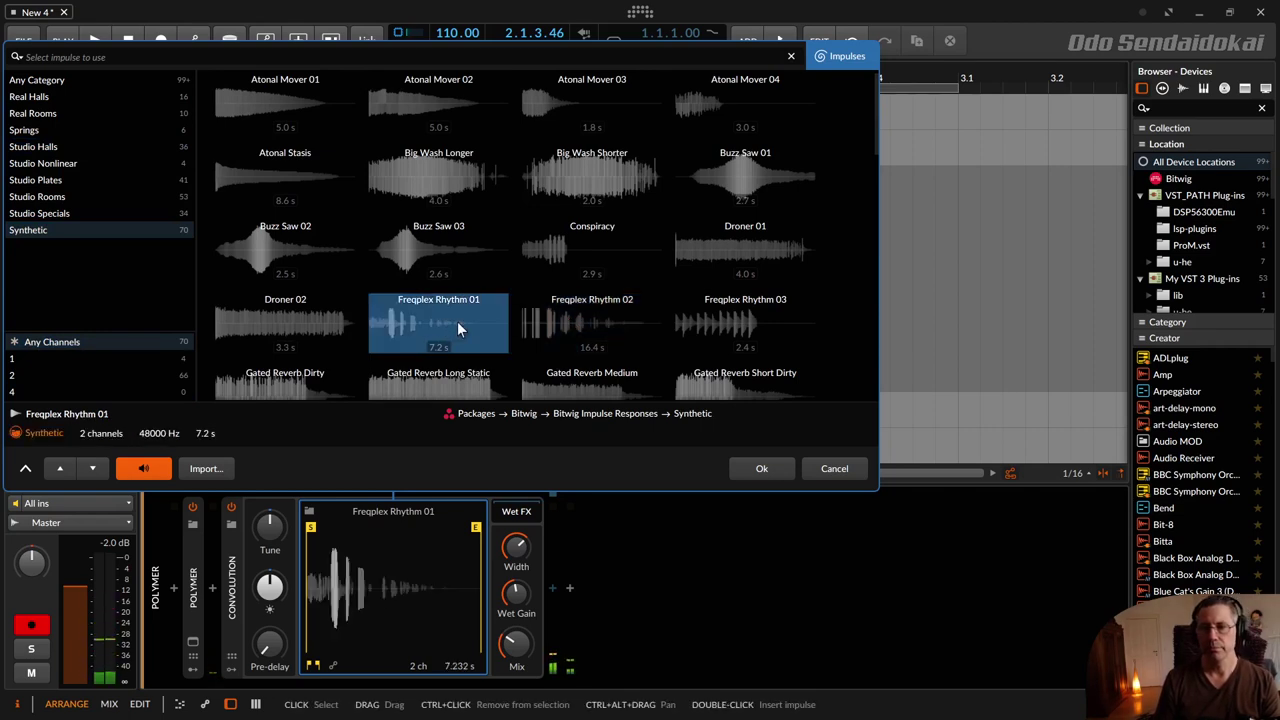
click(610, 338)
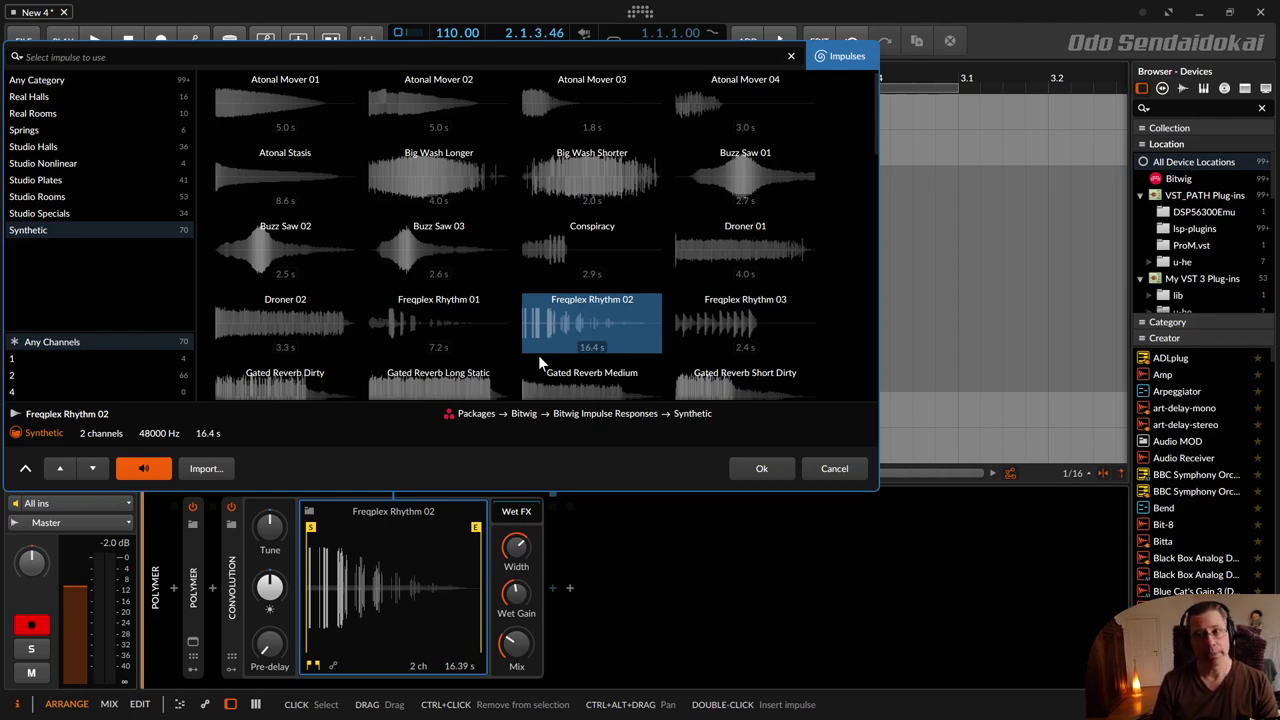
click(748, 330)
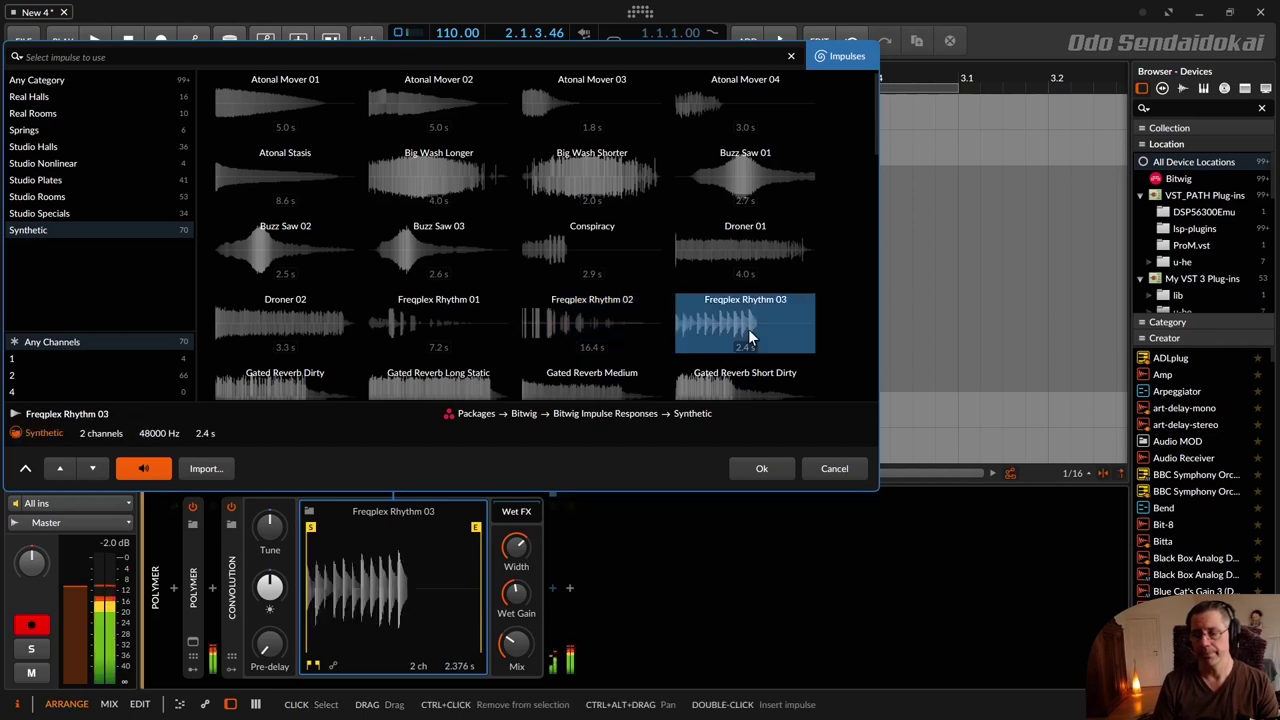
click(593, 340)
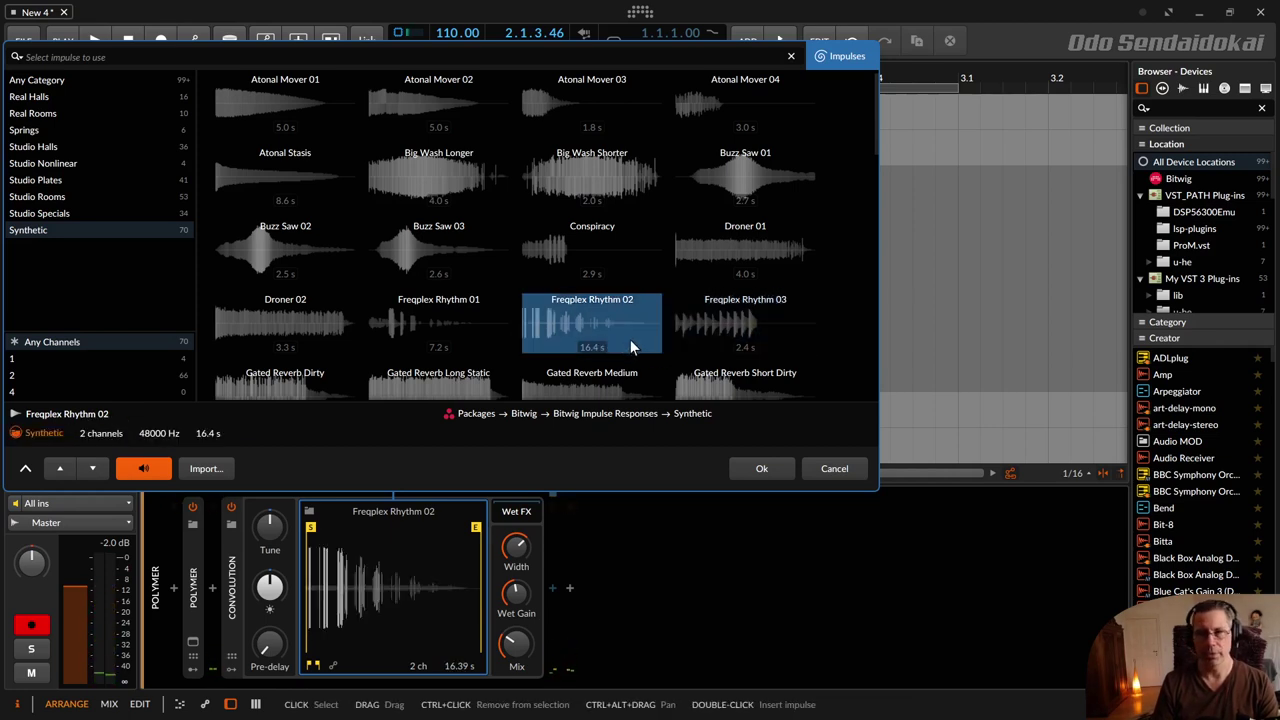
click(724, 263)
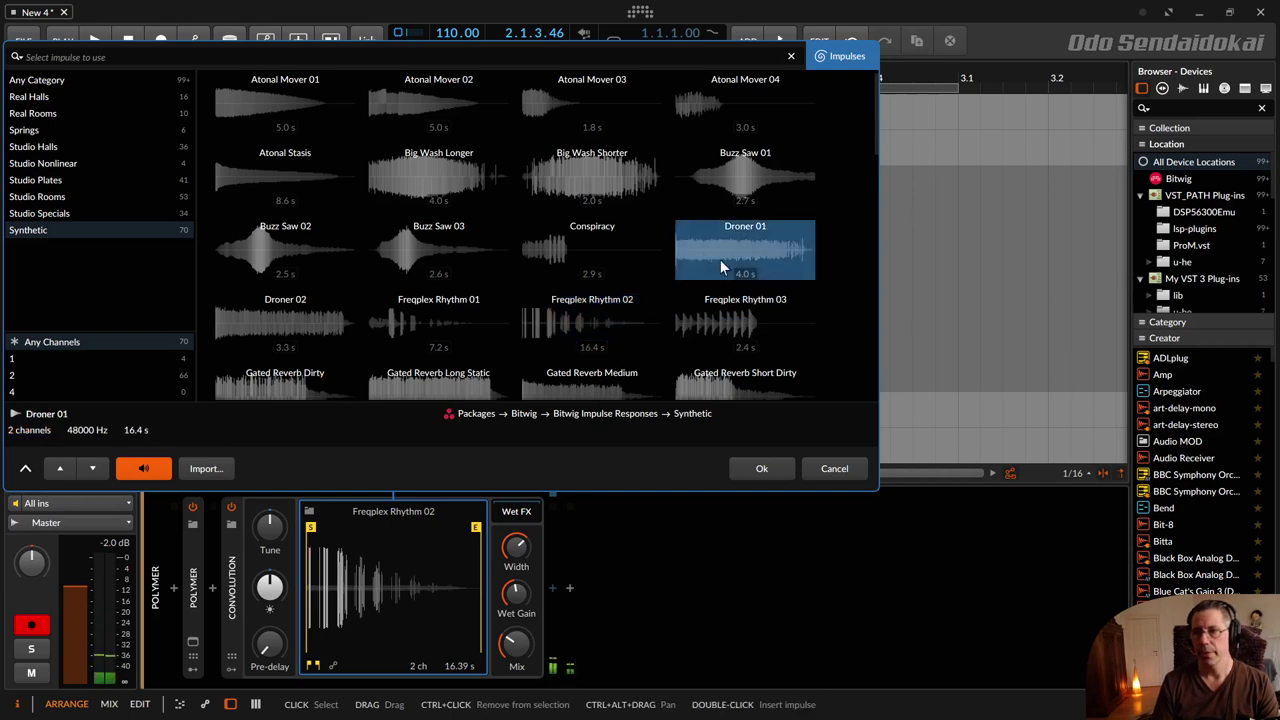
- Audition the synthetic impulses Grain Redux 04, Low Body and Prime Verb 02, and select Rattle 02
scroll(609, 197, down, 3)
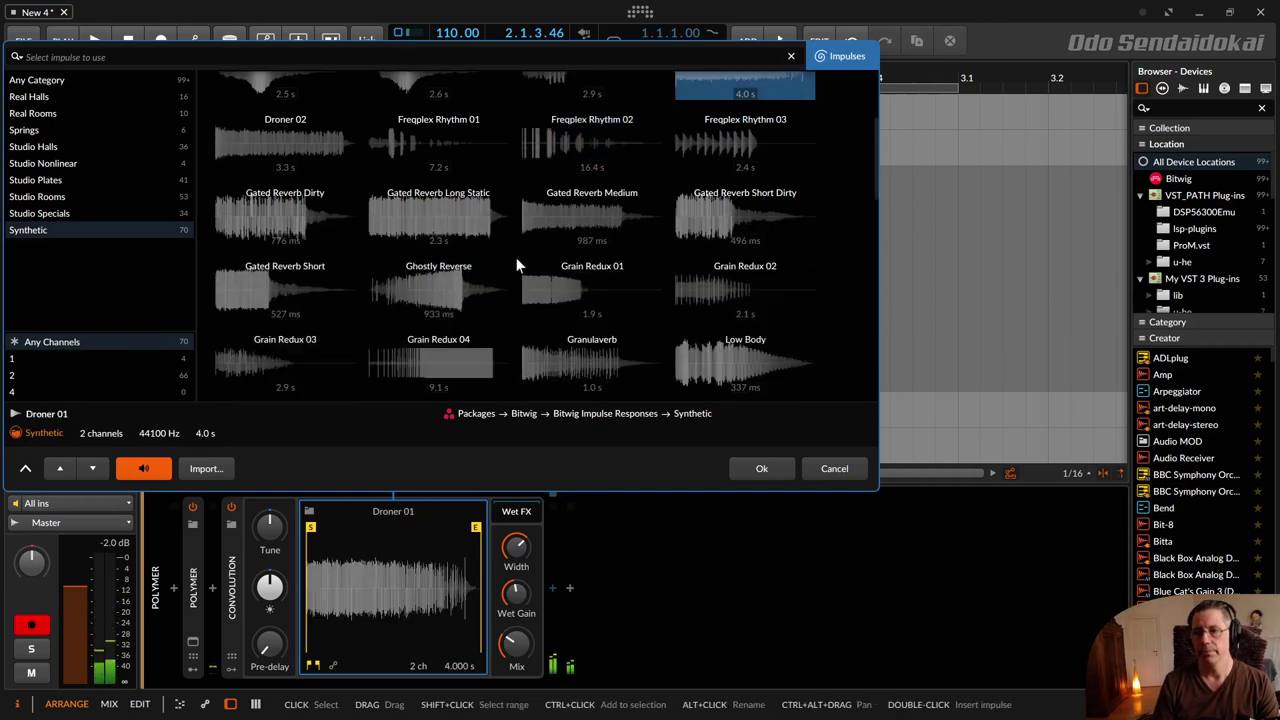
click(447, 344)
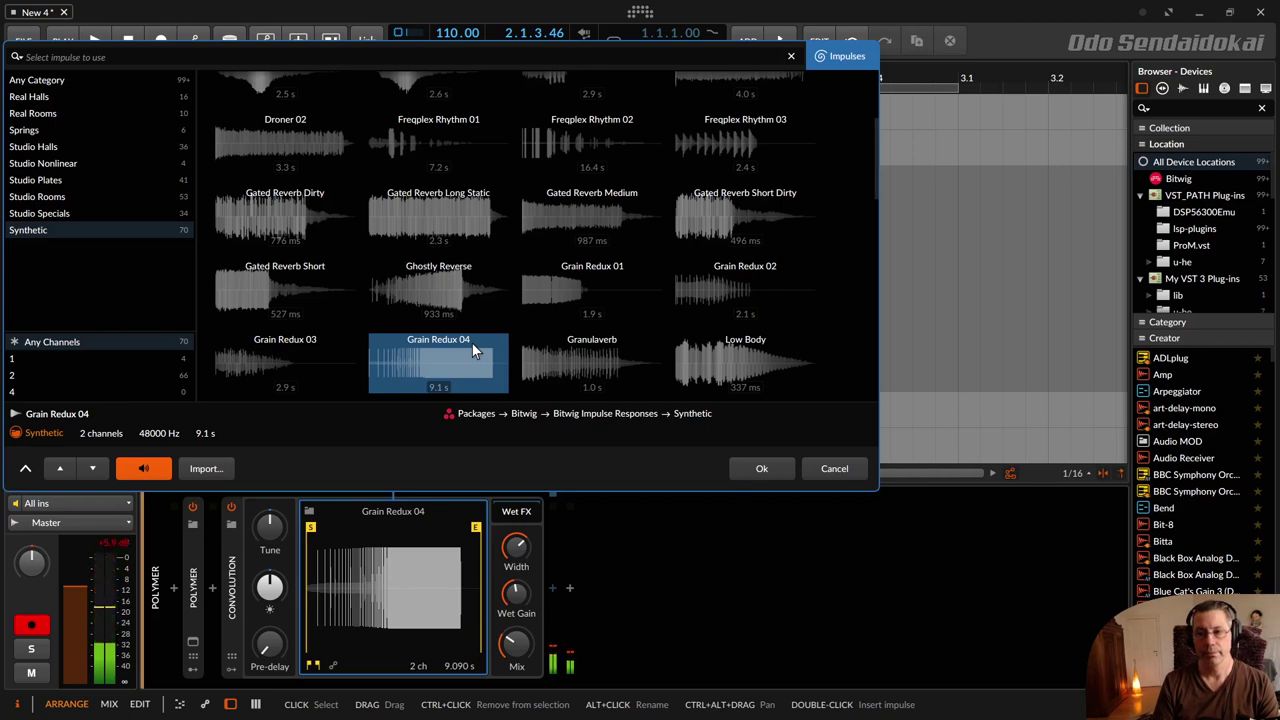
click(724, 372)
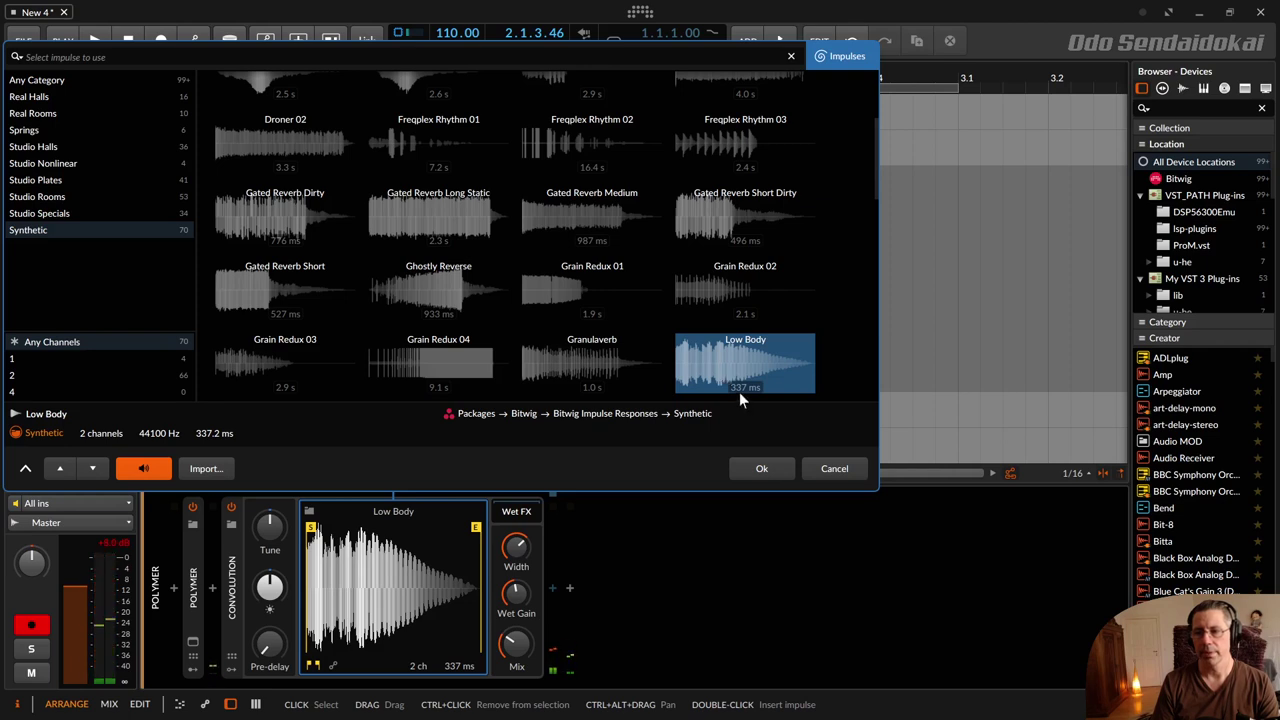
scroll(637, 308, down, 2)
click(592, 335)
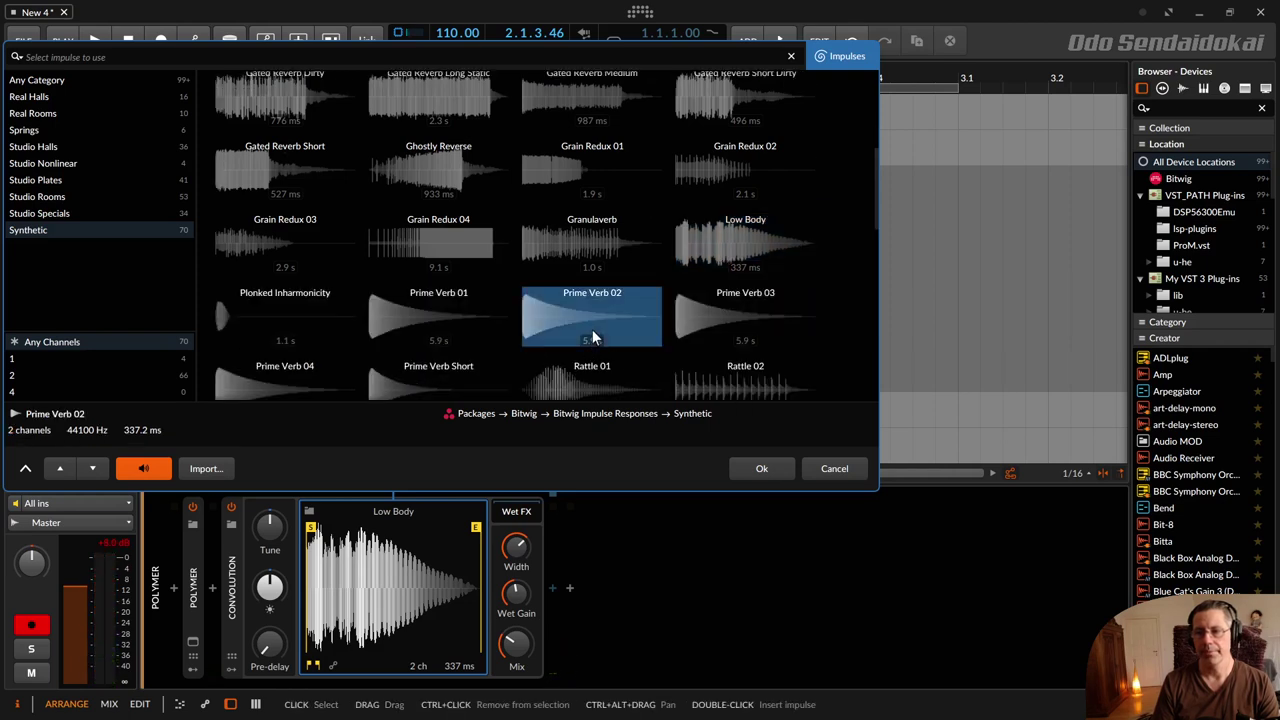
click(721, 396)
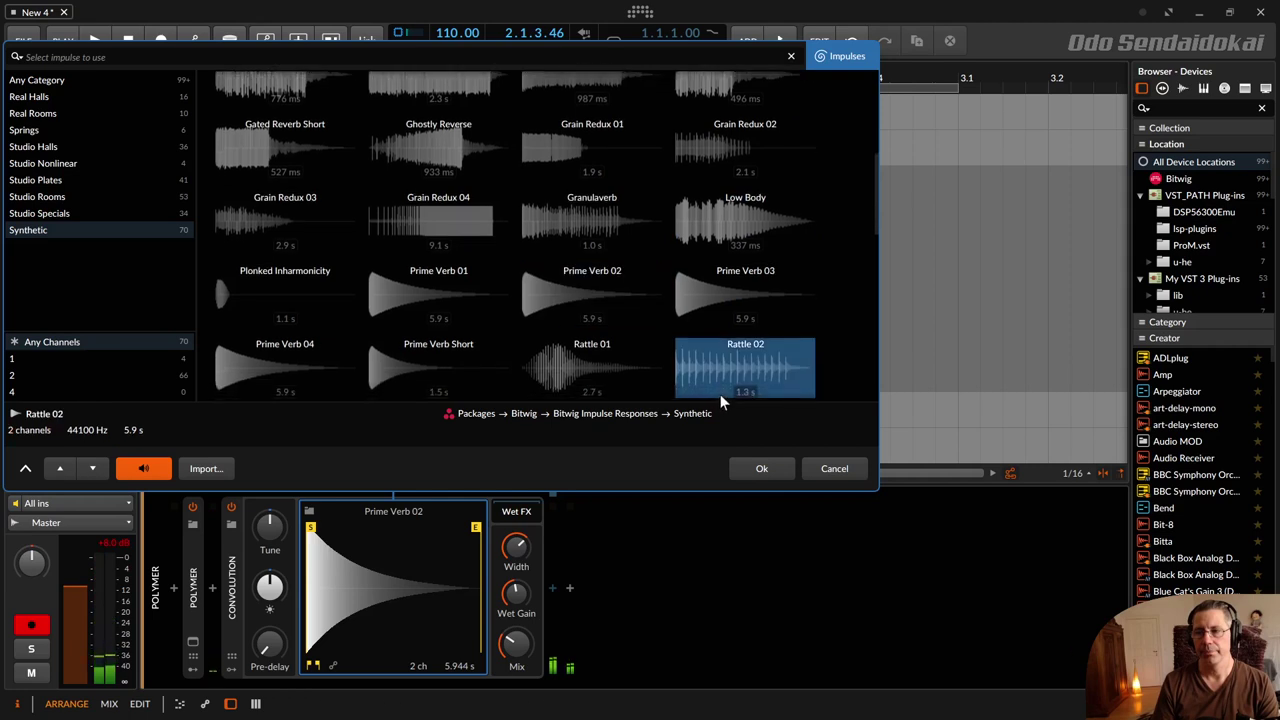
- Audition the synthetic impulses Rattle 01 and Spectral Repeats 01, and keep Spectral Repeats 01 in the Convolution device
scroll(735, 370, down, 2)
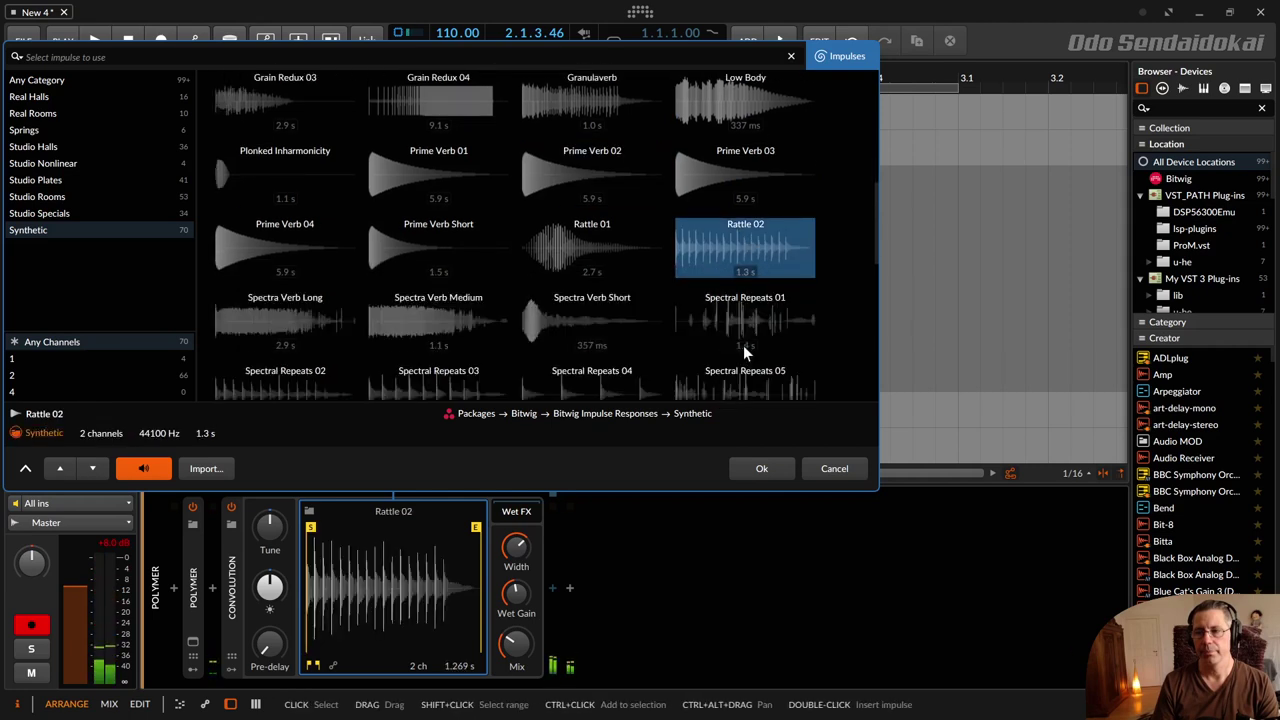
click(597, 251)
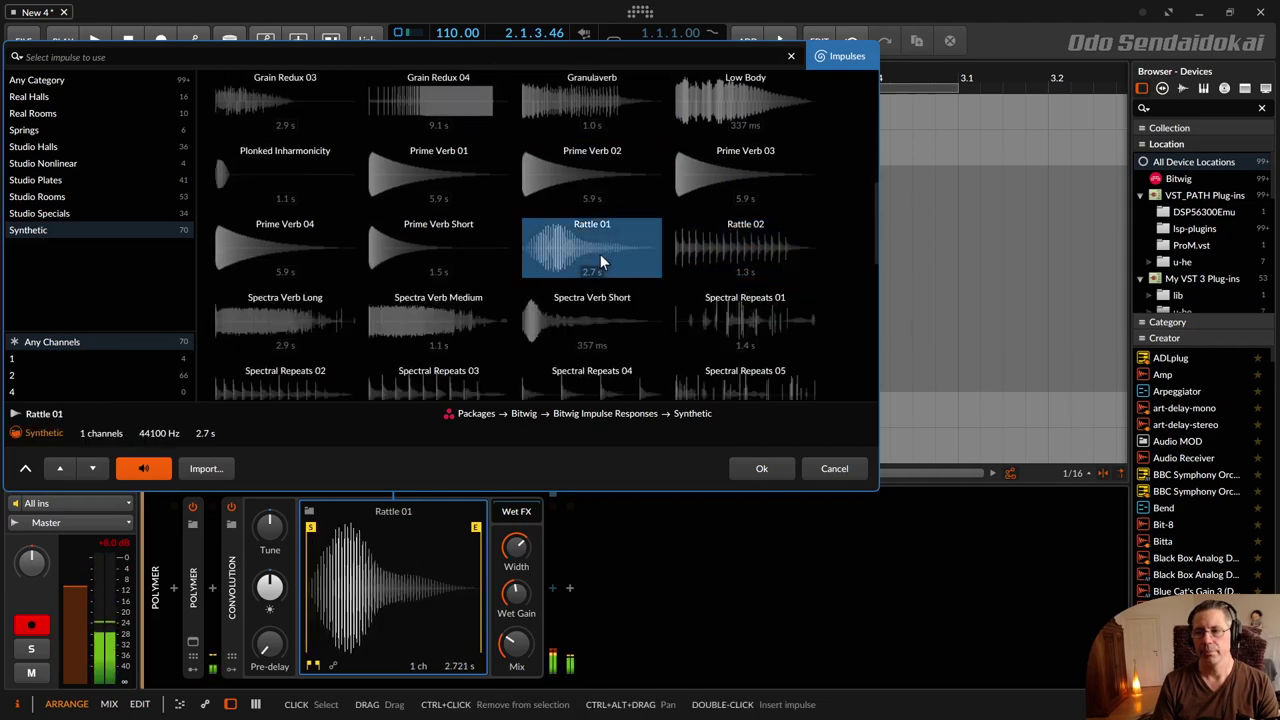
click(765, 333)
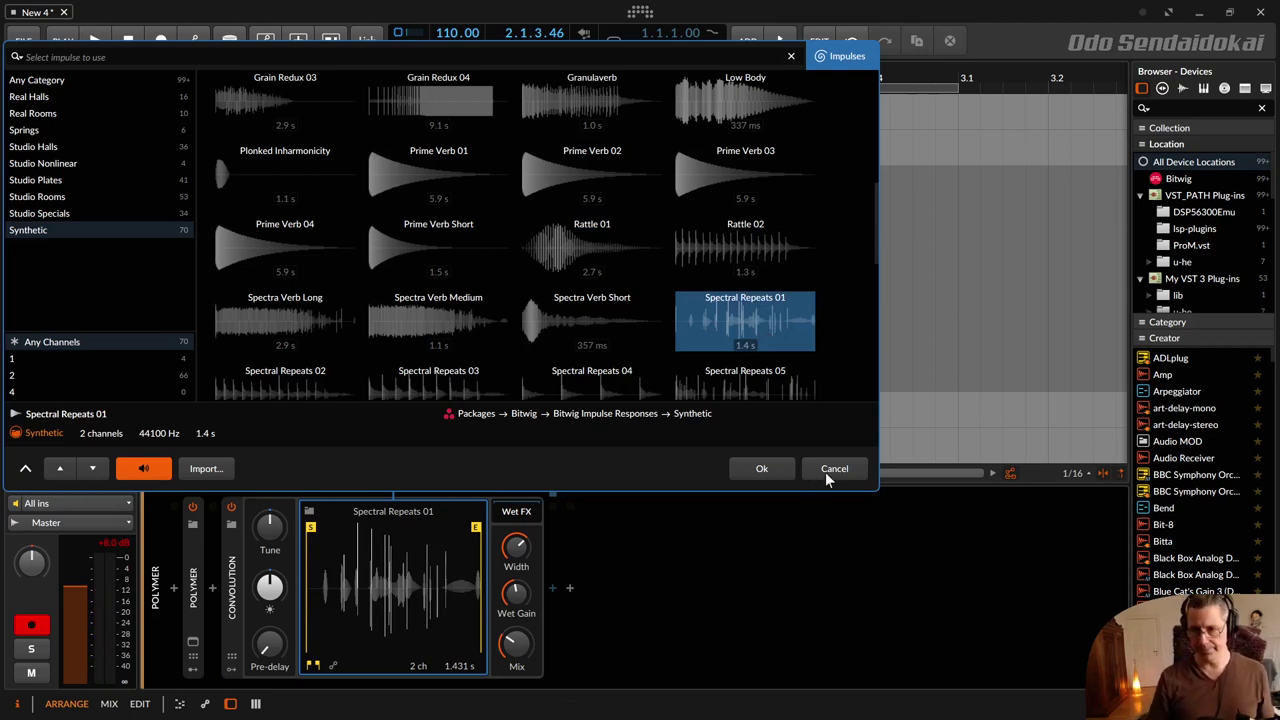
click(762, 469)
- Load the samples 0009.wav, 01 SynSine1-C4.wav, 01.flac and 01_RESO1.WAV from the sample library one after another as Convolution impulses
click(1183, 88)
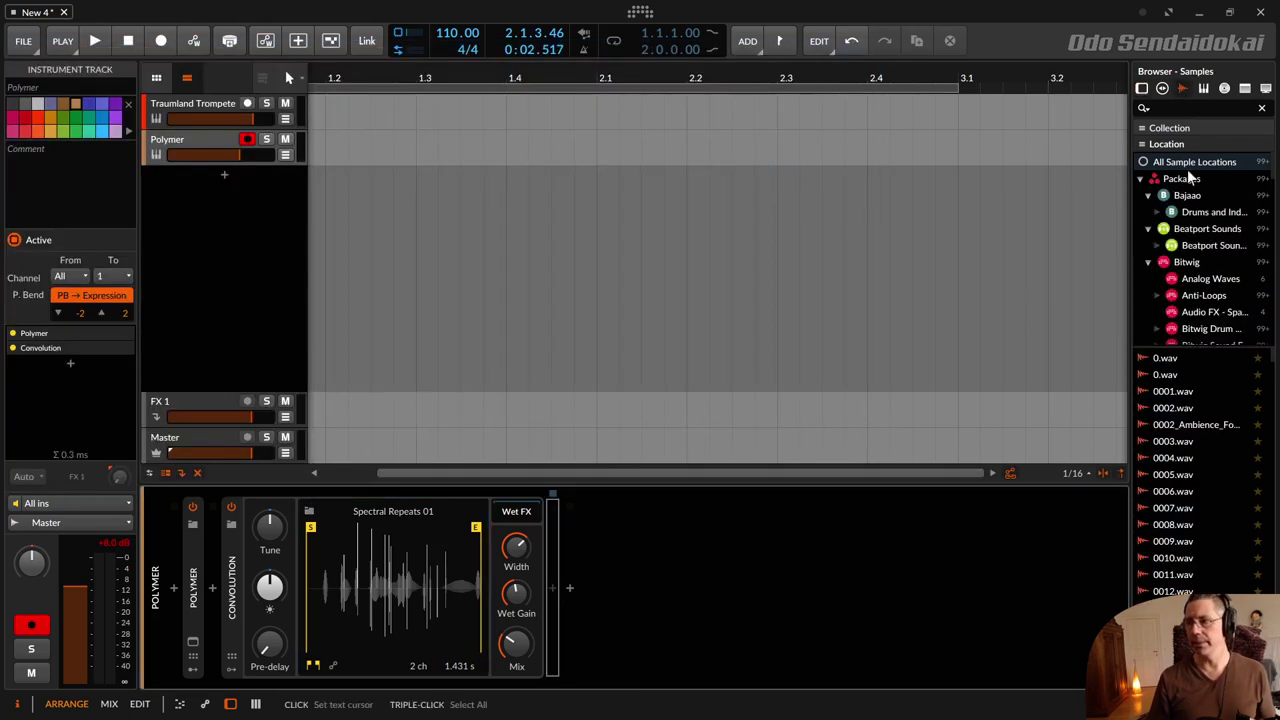
drag(1222, 541, 364, 617)
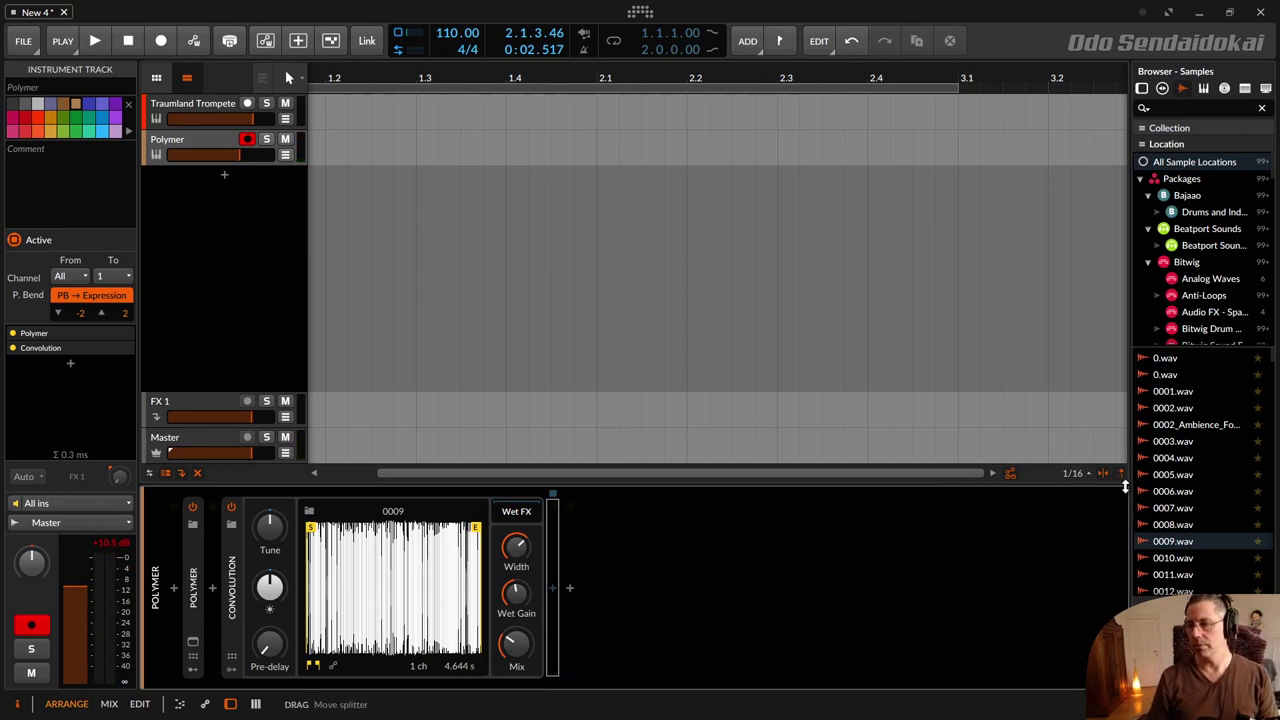
scroll(1190, 450, down, 7)
drag(1190, 449, 441, 573)
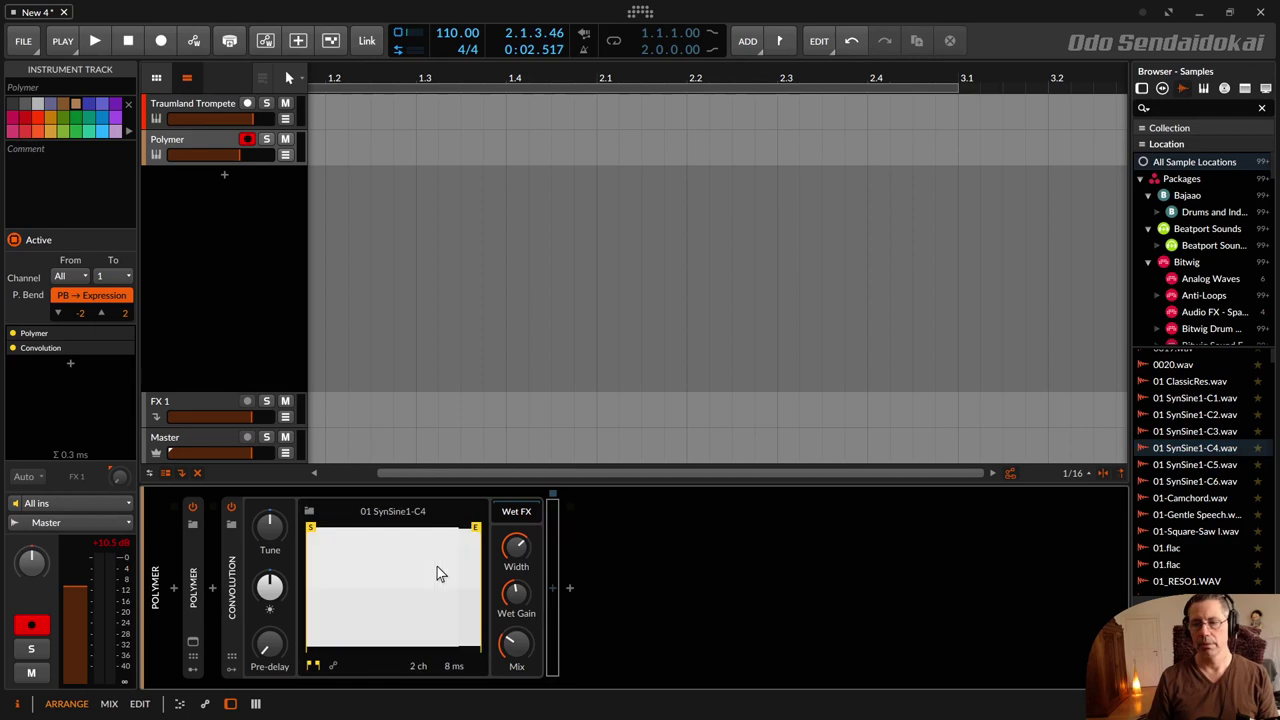
click(1193, 549)
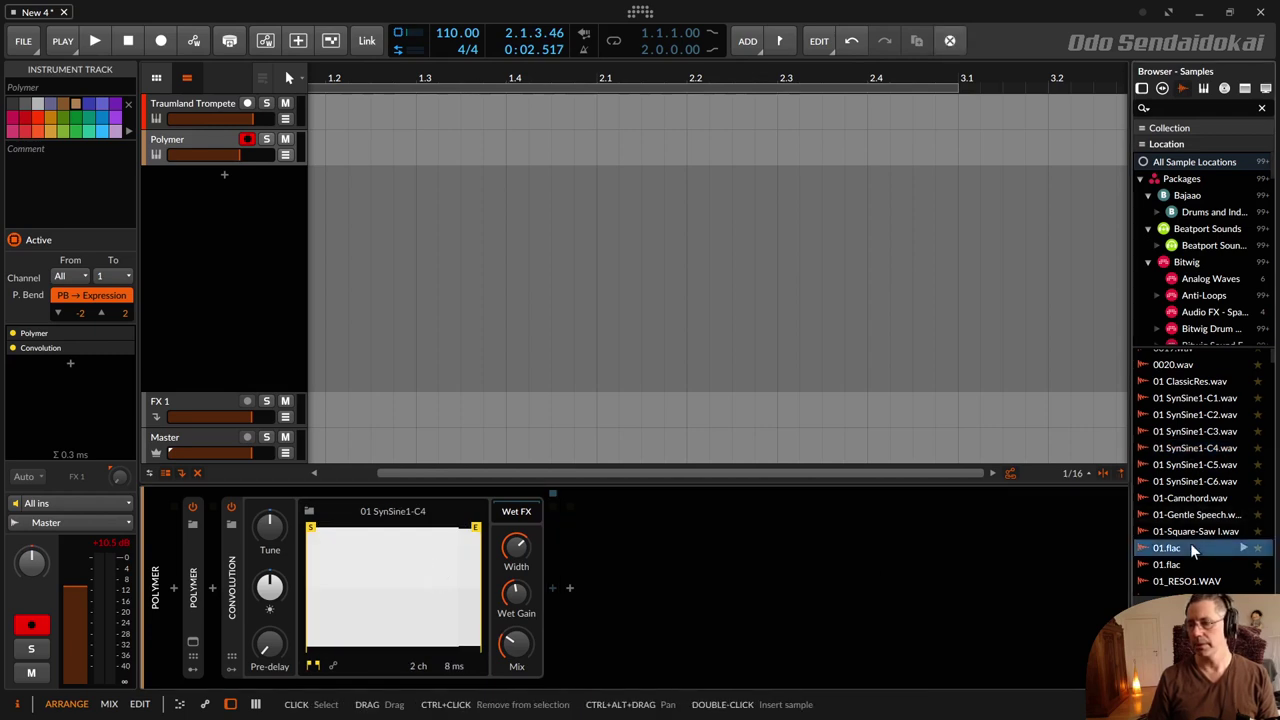
drag(1190, 549, 411, 583)
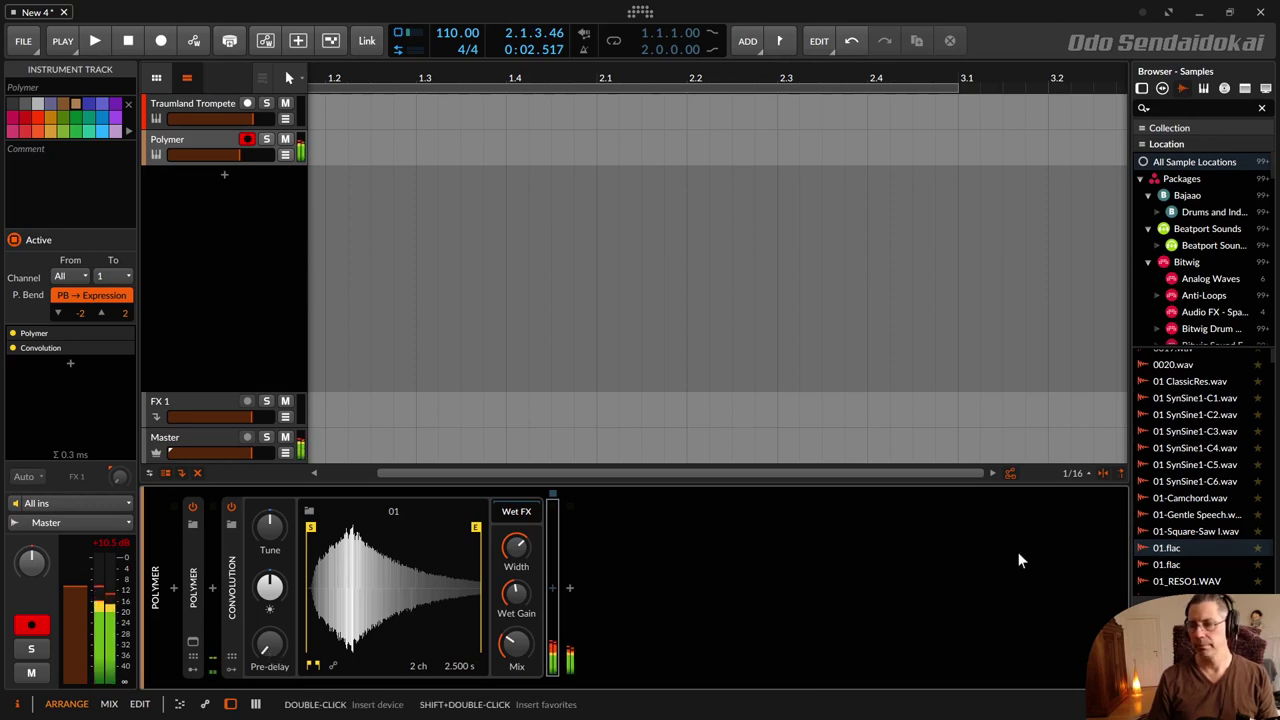
drag(1195, 581, 363, 574)
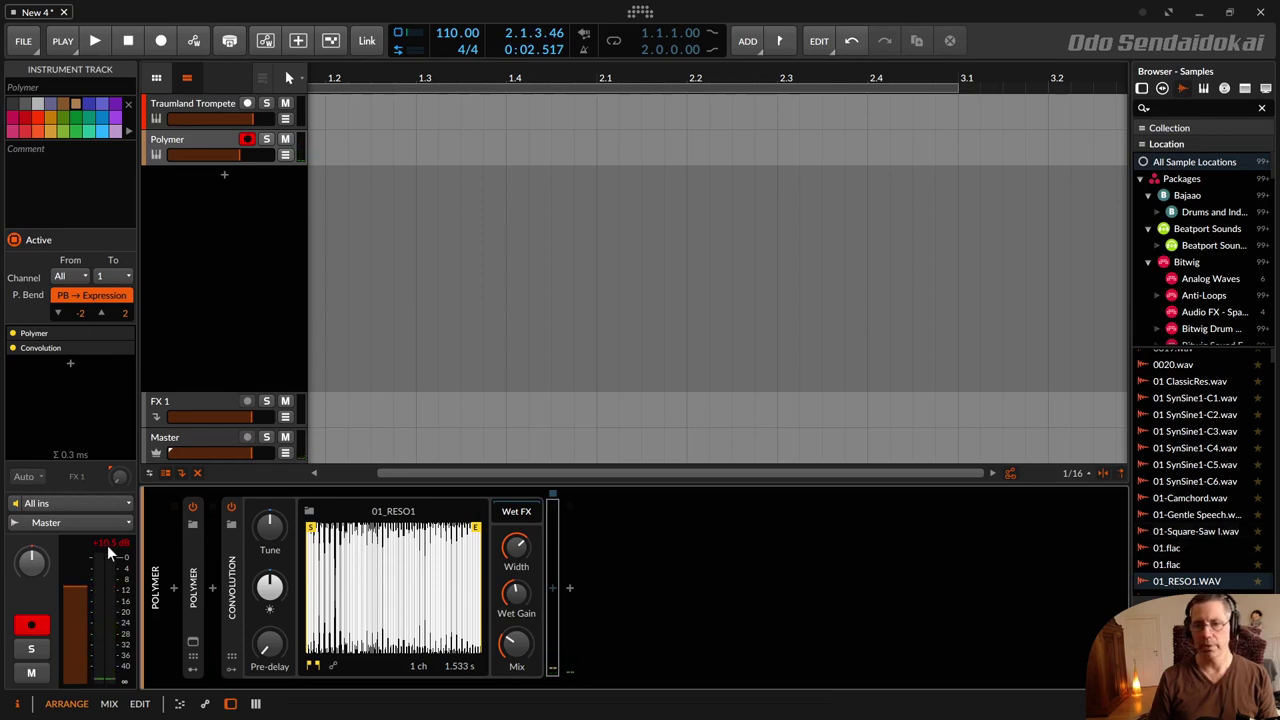
- Load the Big Wash Shorter impulse into Convolution and place it as an audio clip on a new track at position 1.2.1.00
click(309, 511)
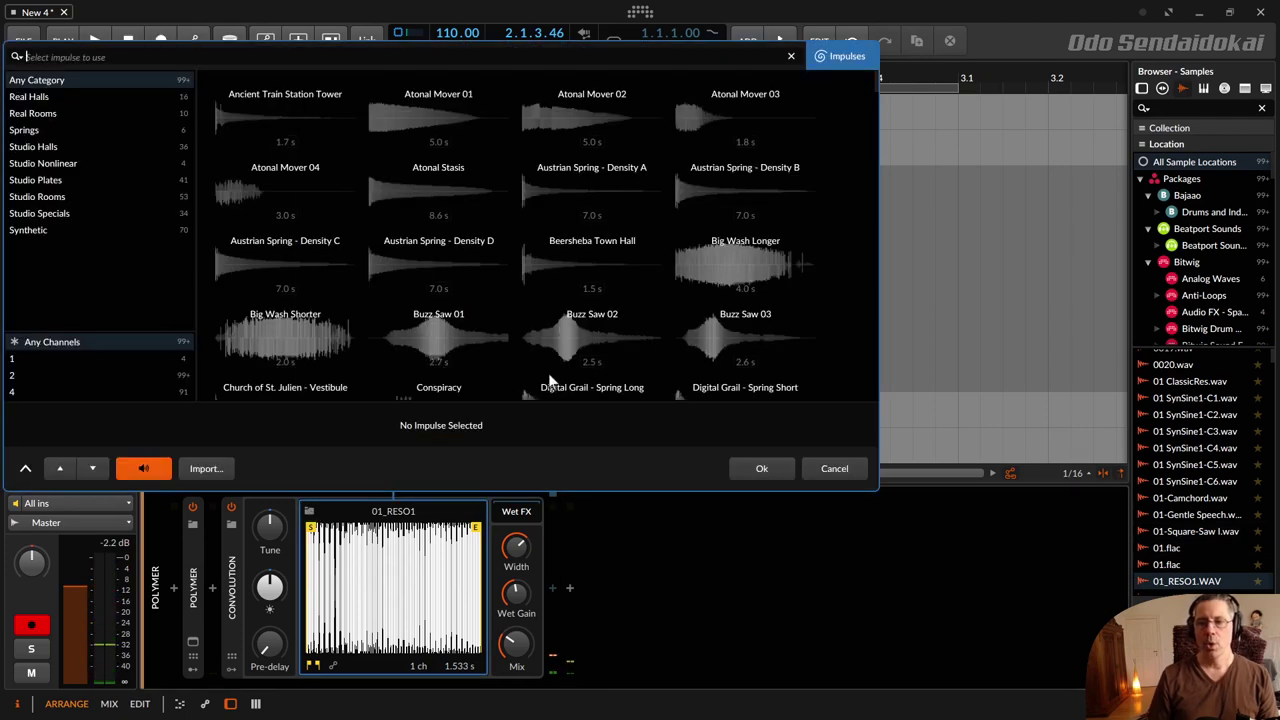
click(319, 334)
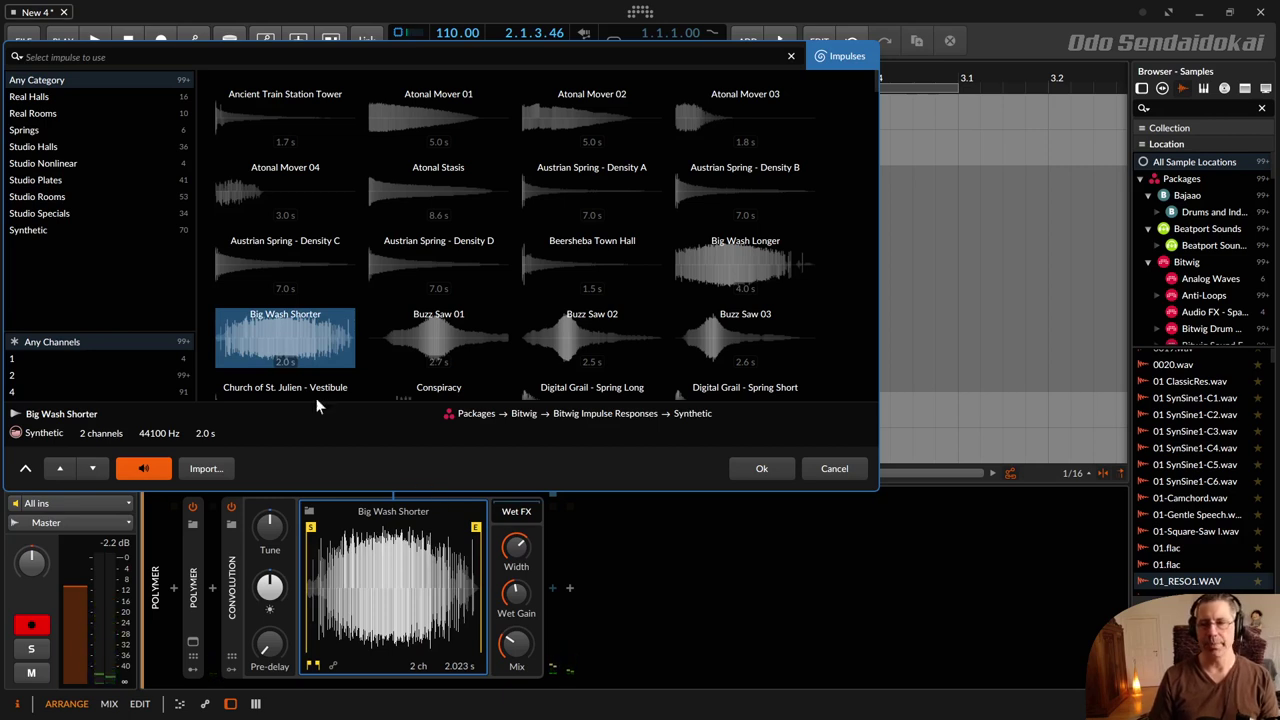
drag(418, 560, 900, 193)
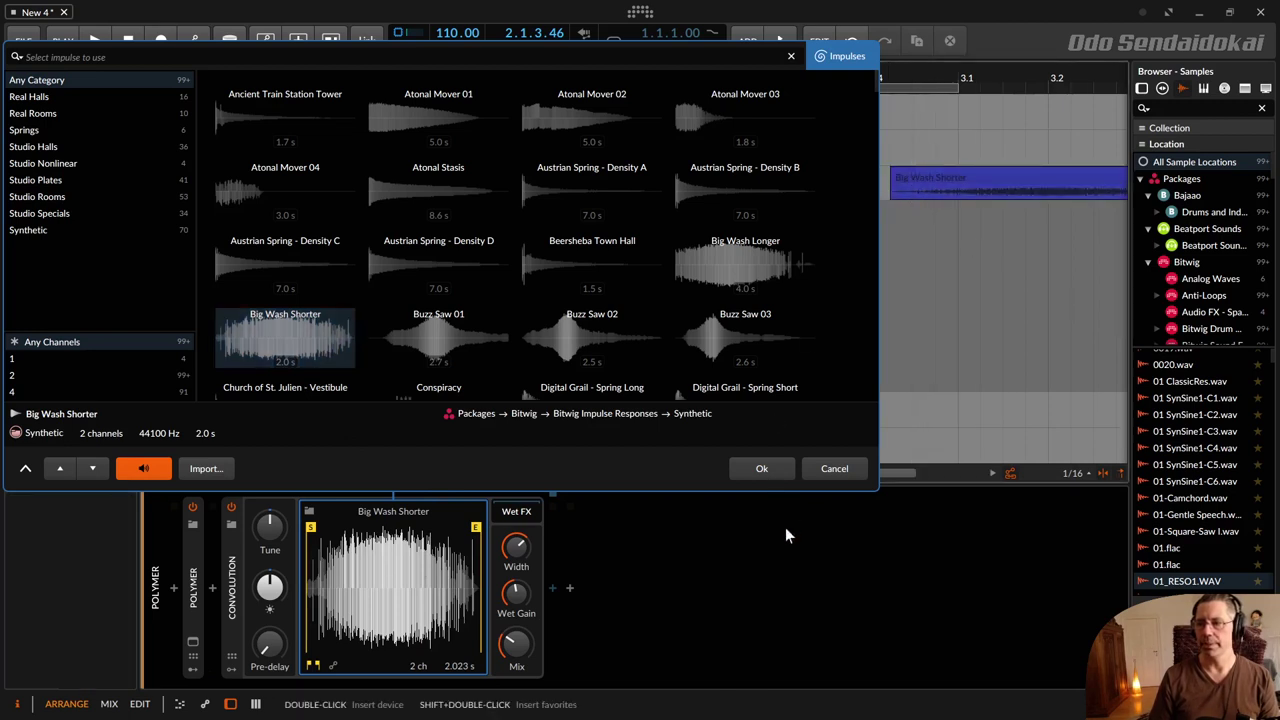
click(762, 468)
drag(925, 175, 393, 169)
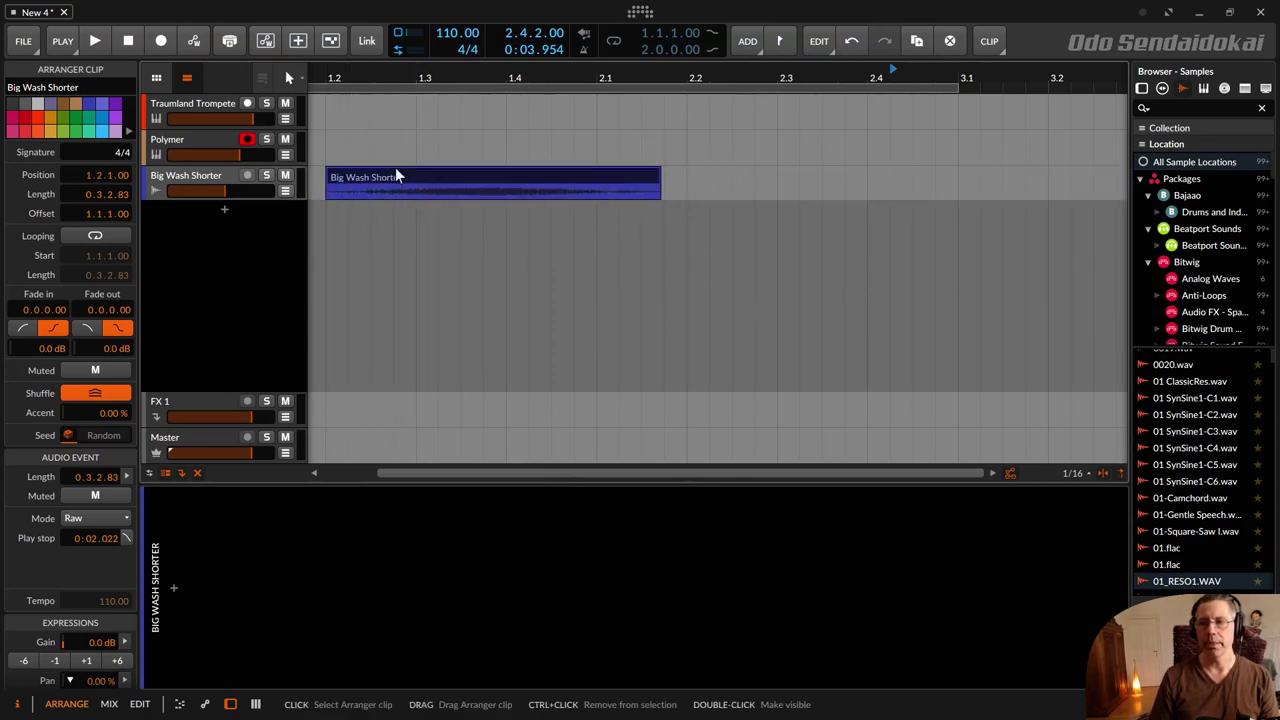
- Open the Big Wash Shorter clip in an enlarged editor and cut three short gaps around beat 1.2, including 1.2.1.00–1.2.1.35 and 1.1.3.70–1.1.4.23
double_click(395, 172)
drag(582, 478, 580, 292)
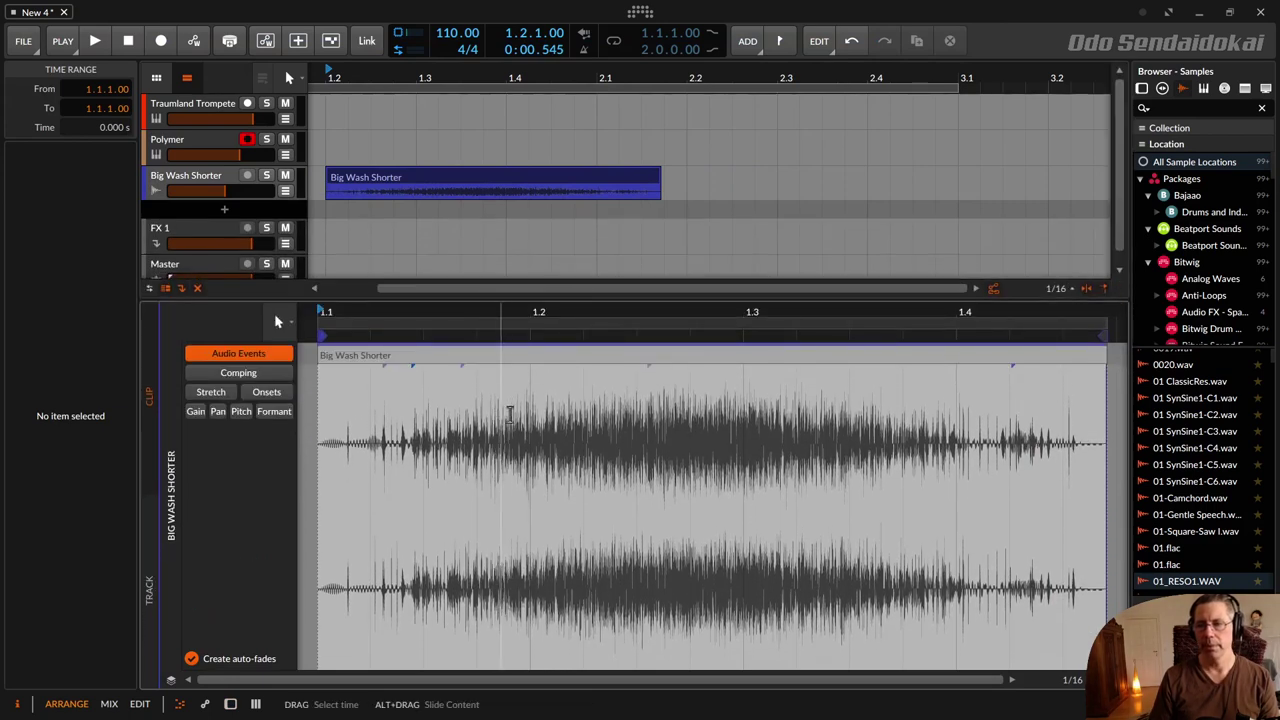
drag(533, 412, 548, 414)
key(Delete)
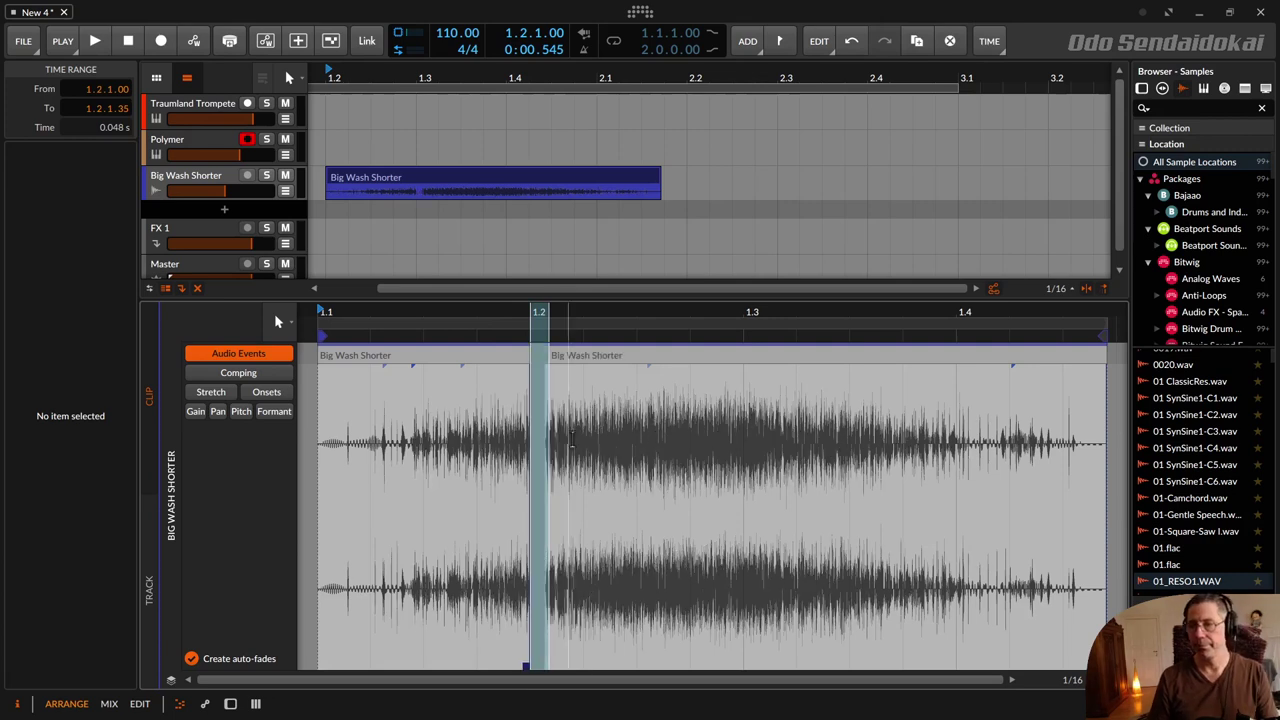
drag(598, 443, 601, 443)
key(Delete)
drag(487, 448, 461, 448)
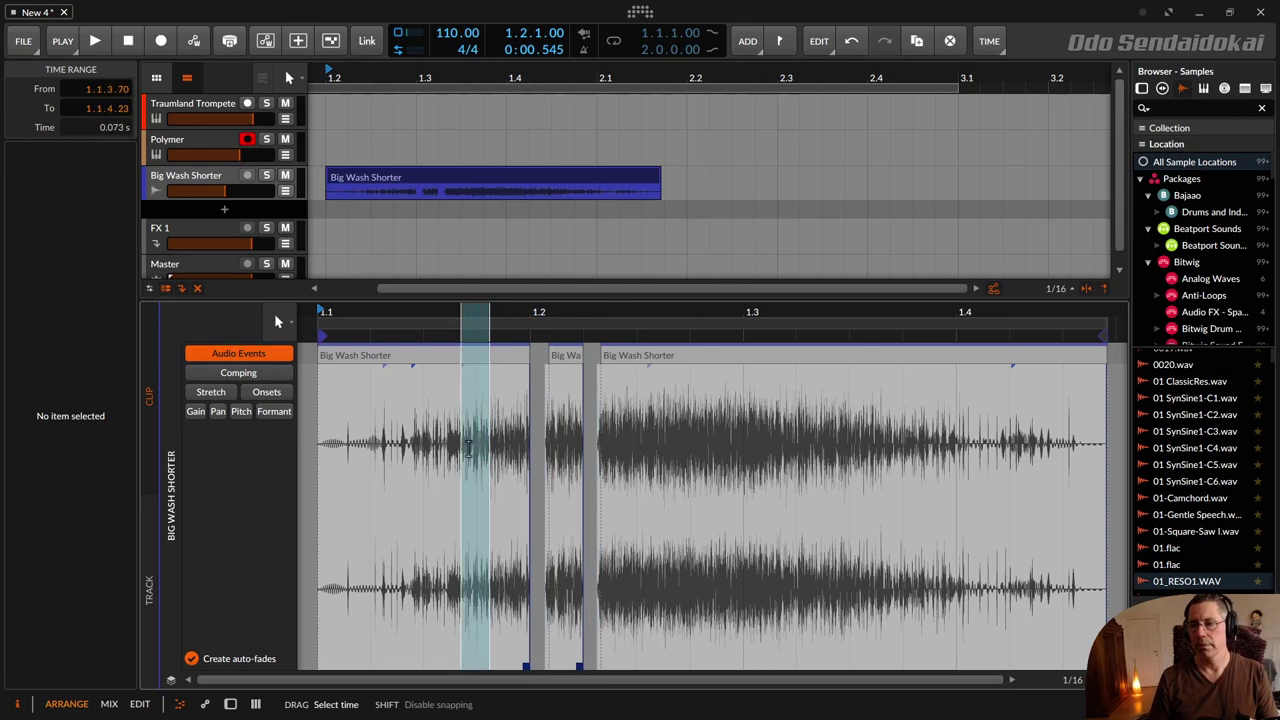
key(Delete)
- Cut more short gaps through the rest of the clip, including 1.2.3.20–1.2.3.57, and split the first audio event at 1.1.2.22
drag(720, 440, 743, 440)
key(Delete)
drag(864, 440, 978, 445)
key(Delete)
key(Delete)
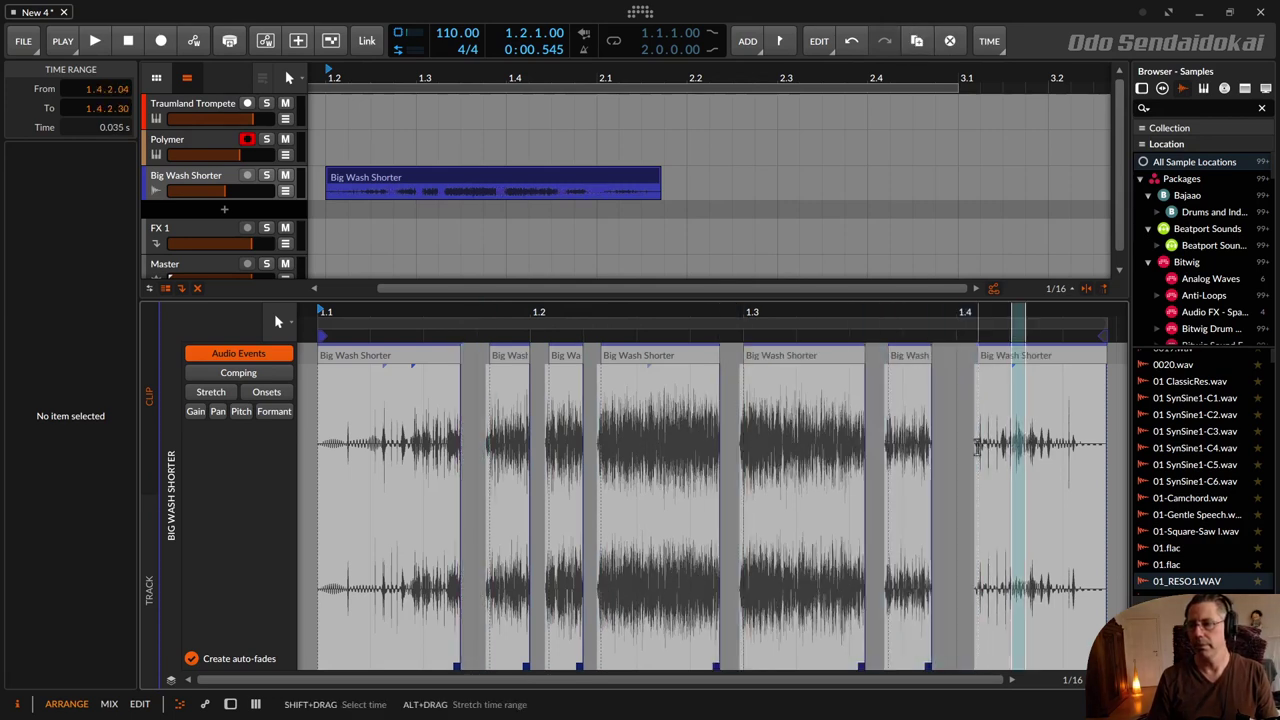
drag(826, 445, 808, 445)
drag(667, 459, 648, 460)
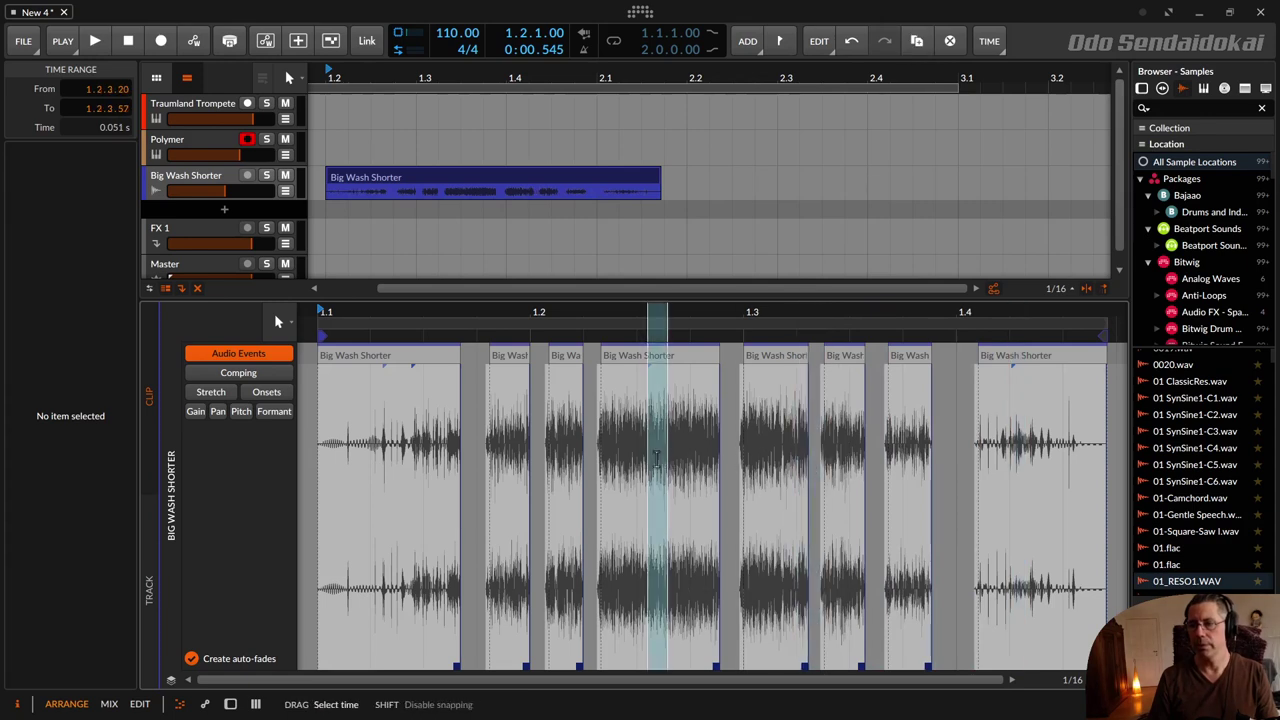
key(Delete)
double_click(385, 444)
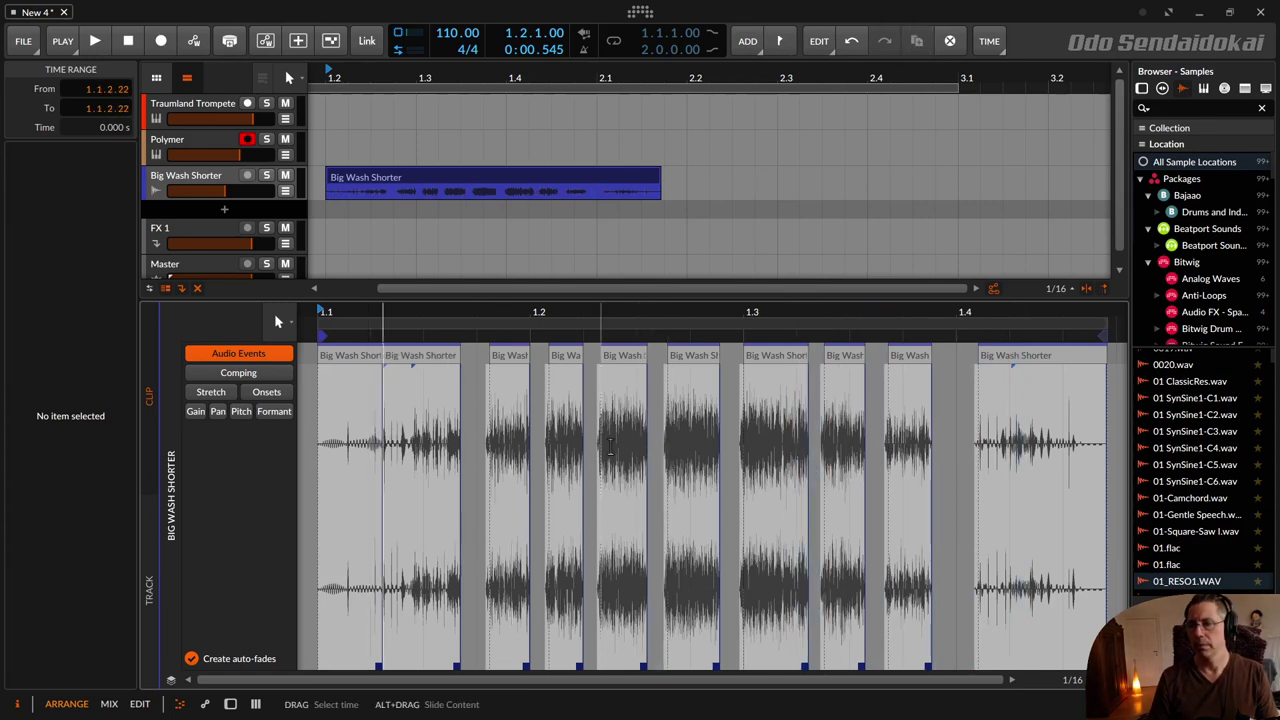
- Load the gapped Big Wash Shorter clip as the impulse of the Polymer track's Convolution device
key(d)
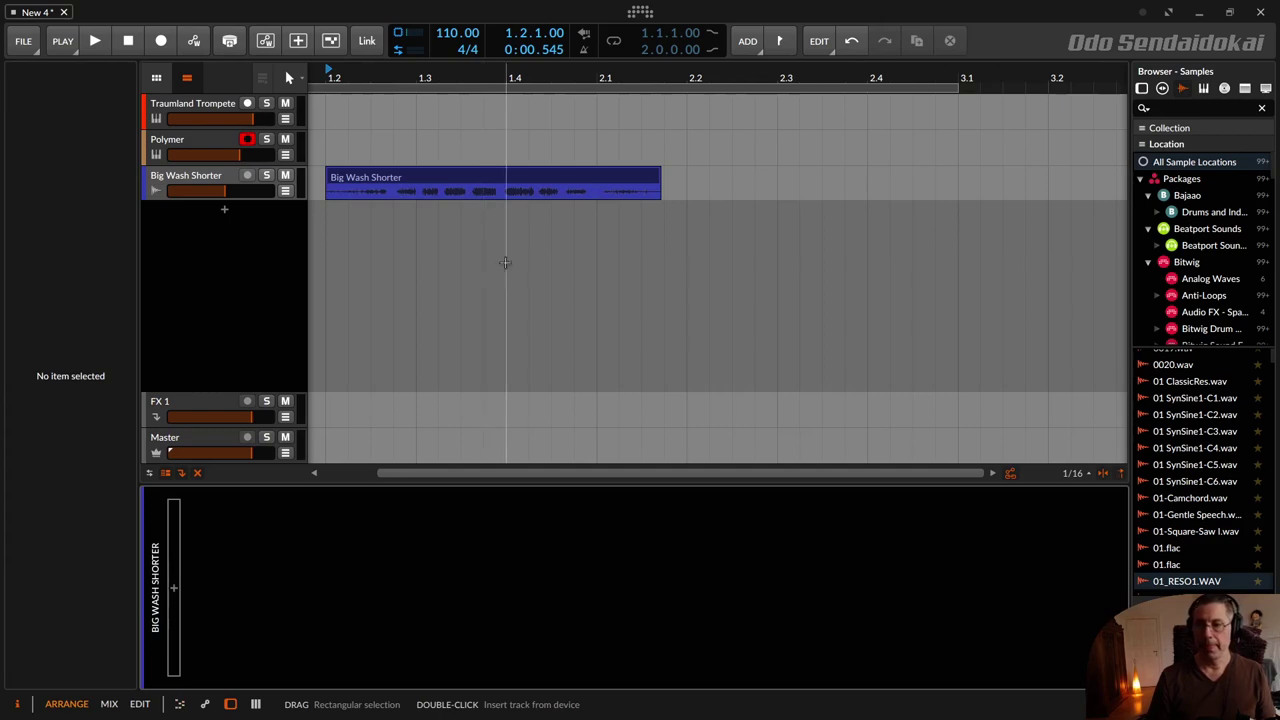
click(195, 145)
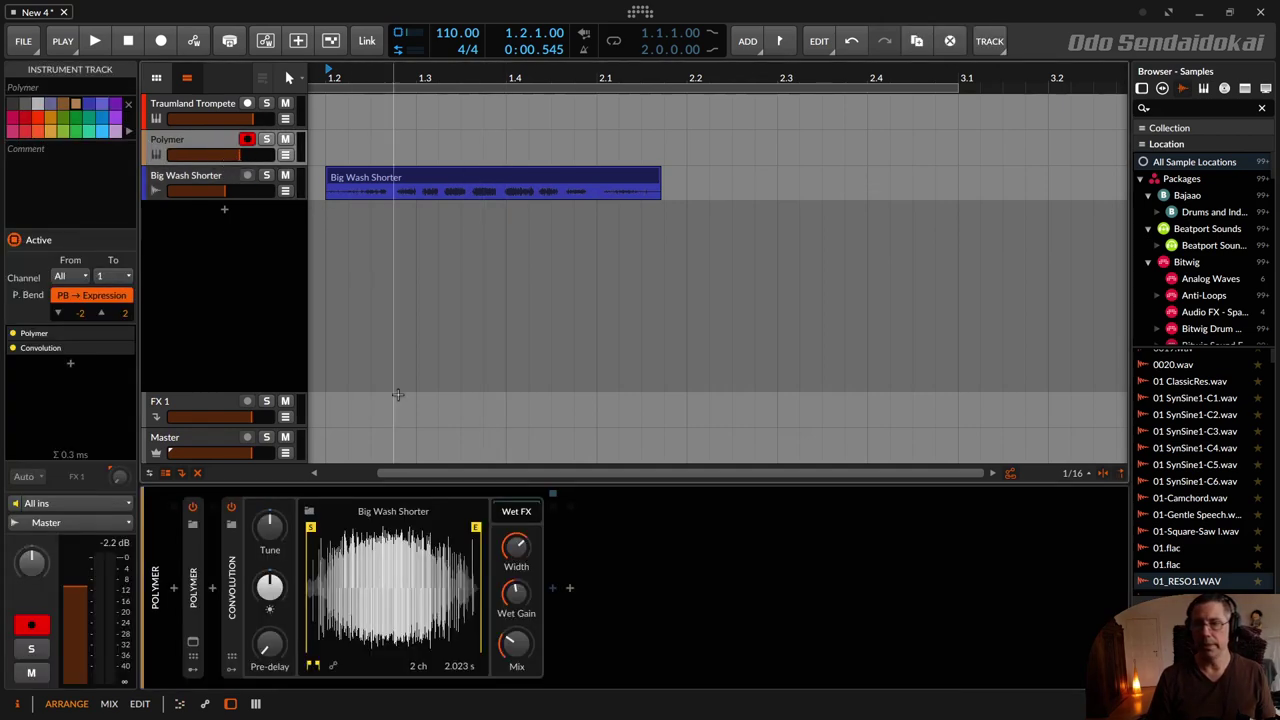
drag(379, 173, 376, 566)
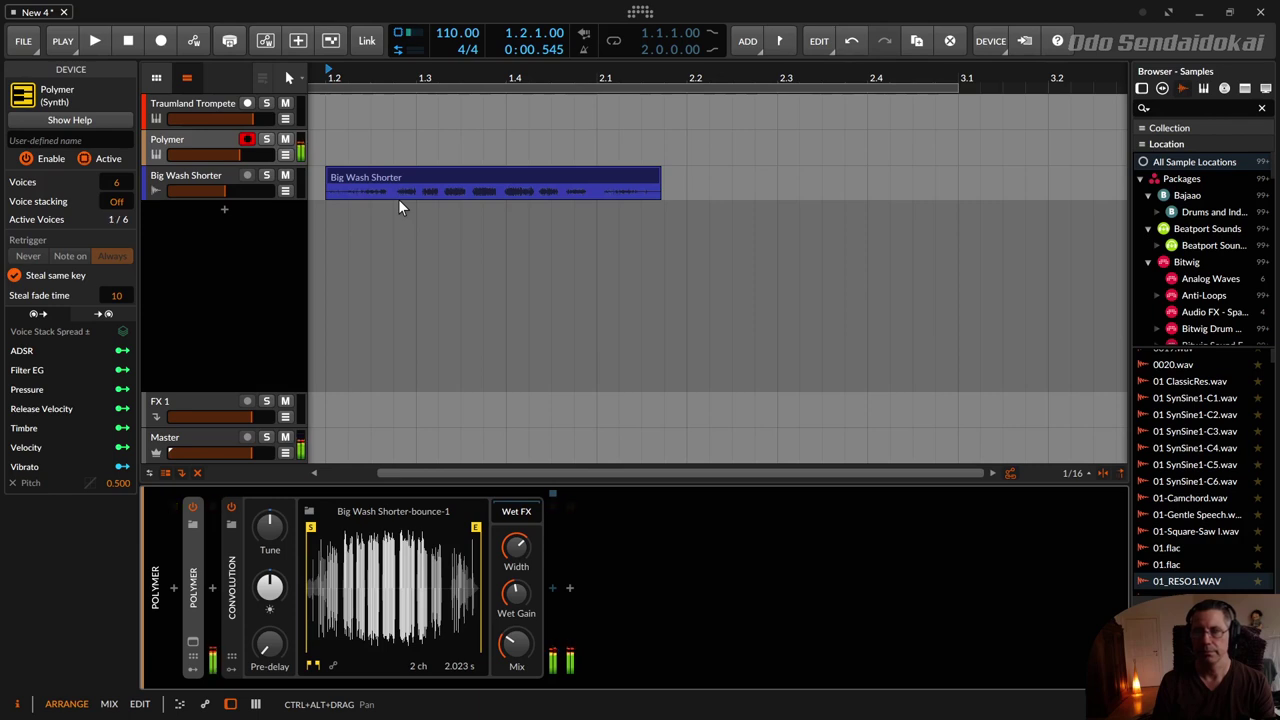
- Reopen the clip, swap two slices so they start at 1.1.3.00 and 1.2.4.00, and split the last event into four pieces
double_click(405, 175)
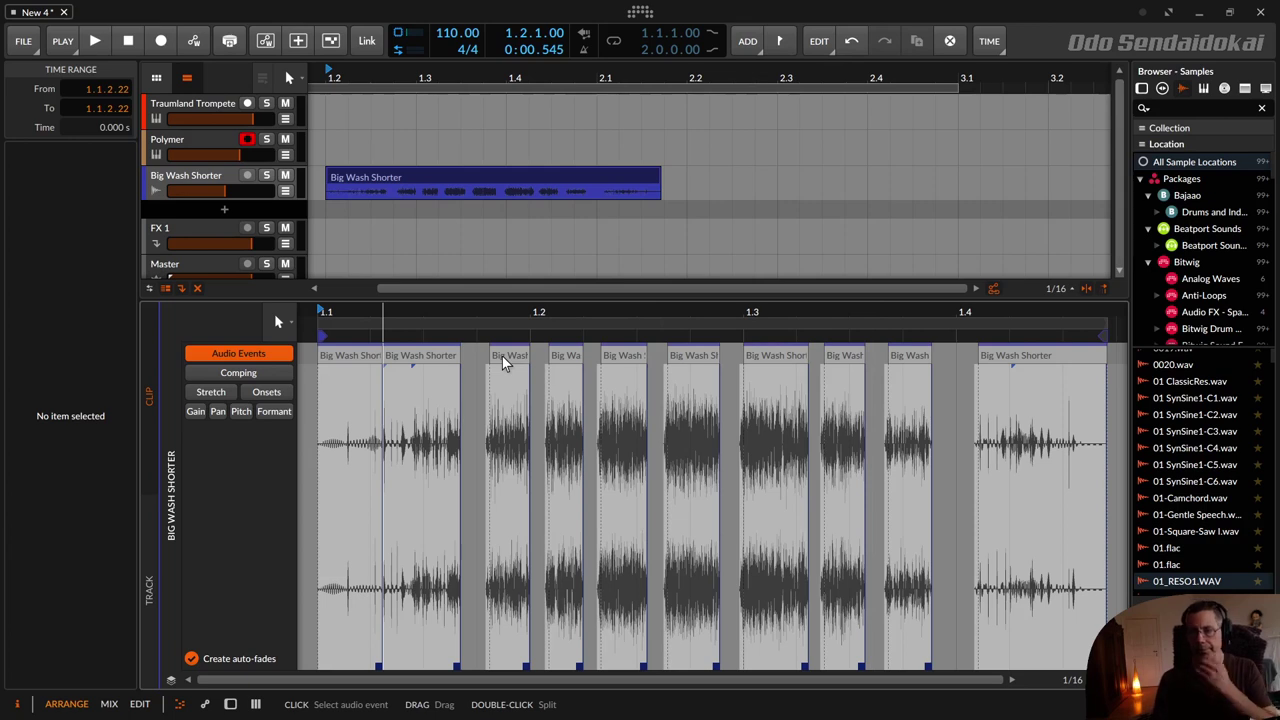
mouse_move(684, 355)
mouse_down()
mouse_move(445, 376)
mouse_move(533, 380)
mouse_move(437, 378)
mouse_move(703, 362)
mouse_up()
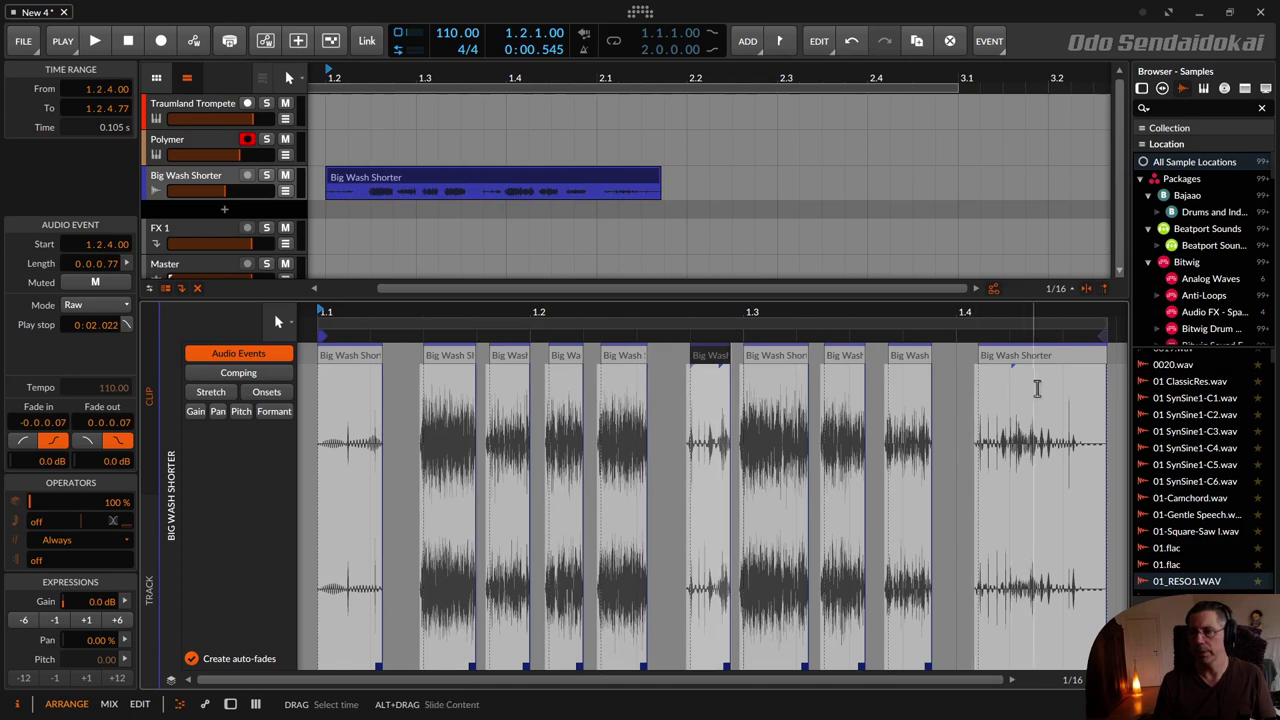
key(5)
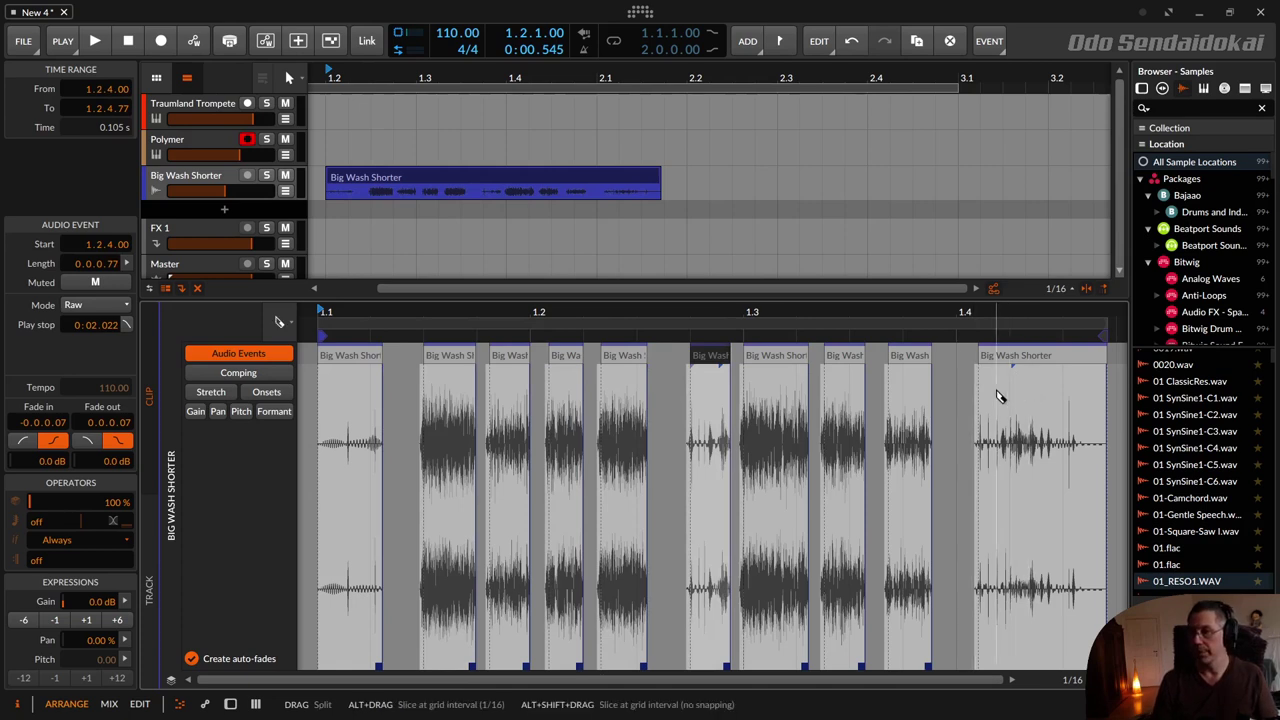
click(1034, 394)
click(1063, 392)
key(1)
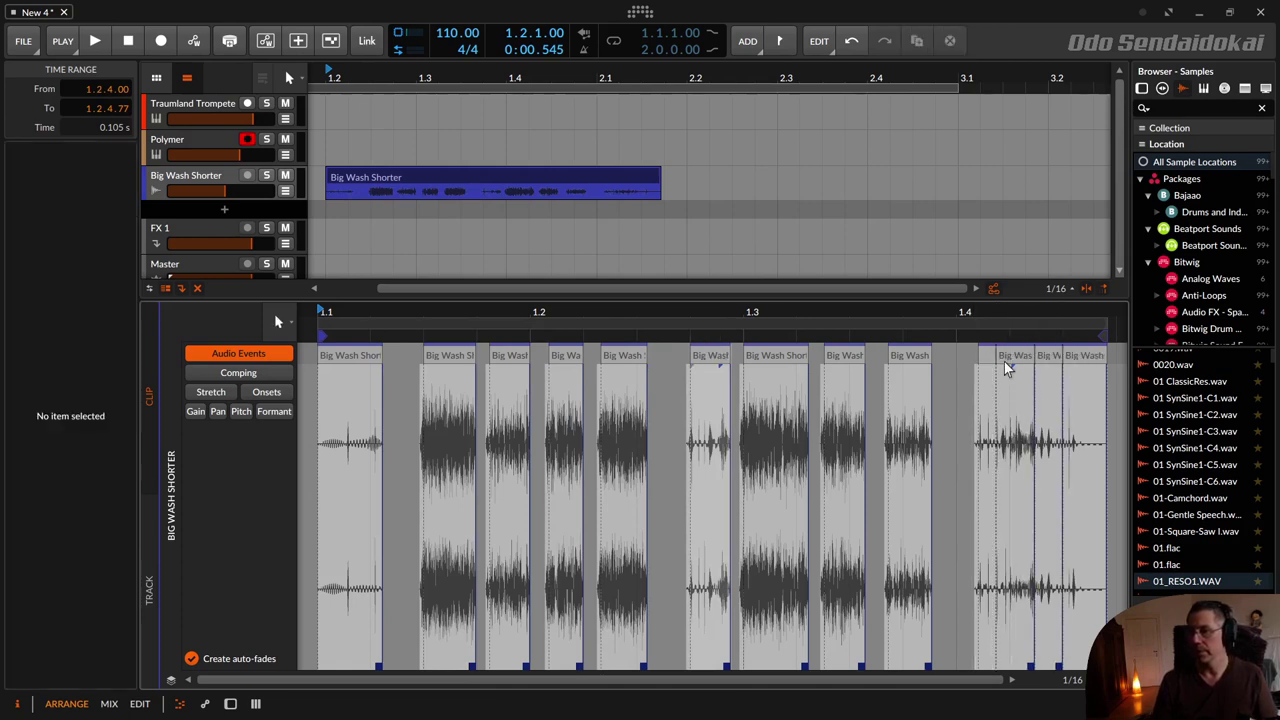
- Copy two of the end slices over the events at 1.2.1.27 and 1.3.2.51, and lower the 1.1.3.00 event's gain to -24.2 dB
drag(1007, 356, 559, 382)
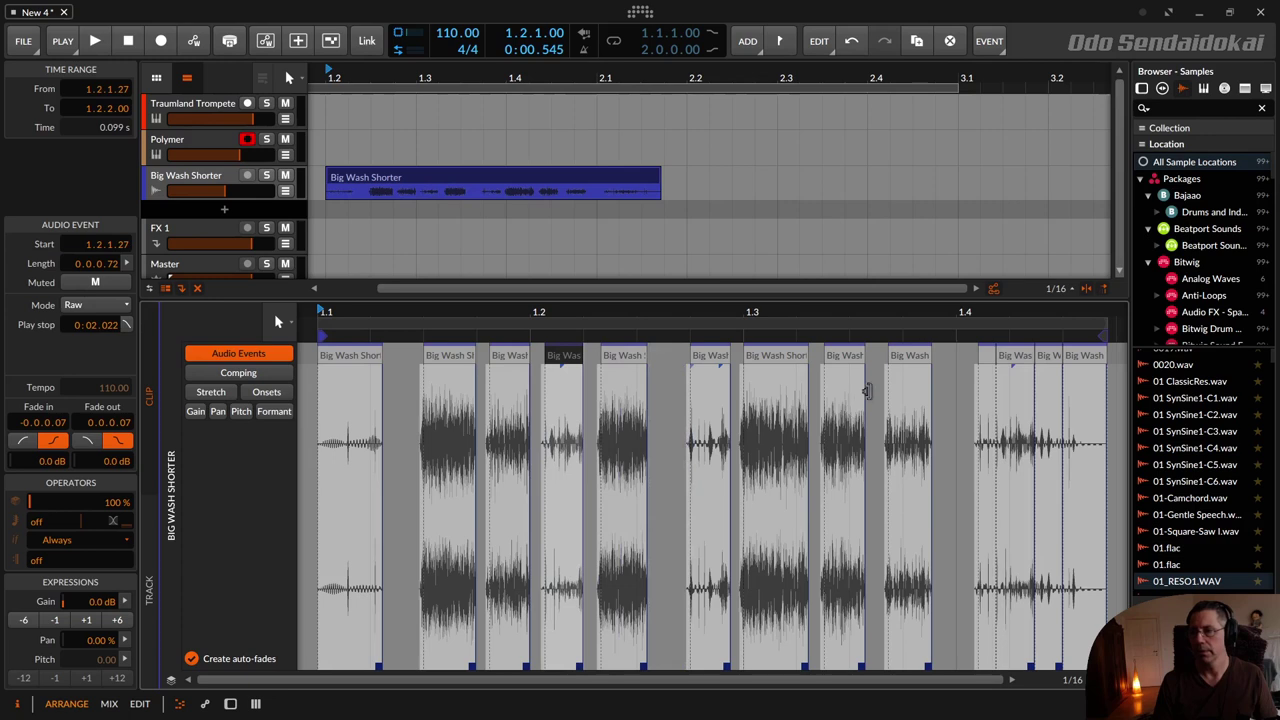
drag(1083, 356, 838, 378)
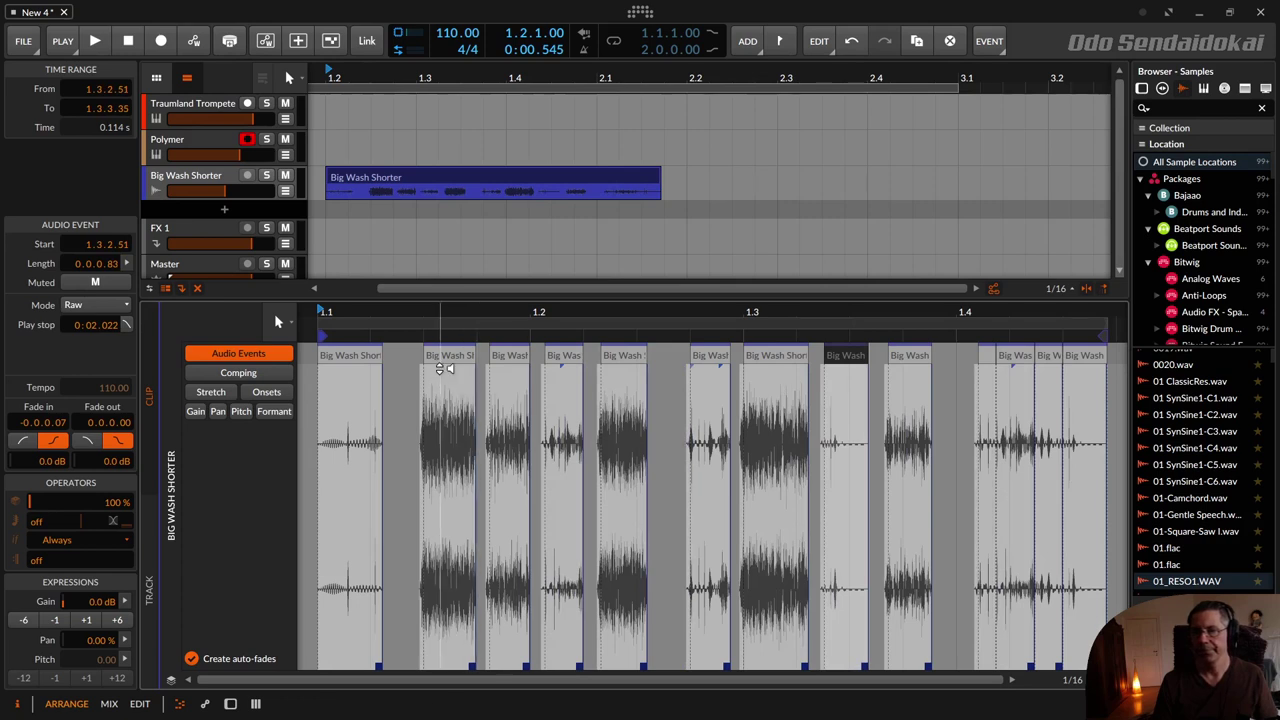
drag(443, 372, 457, 550)
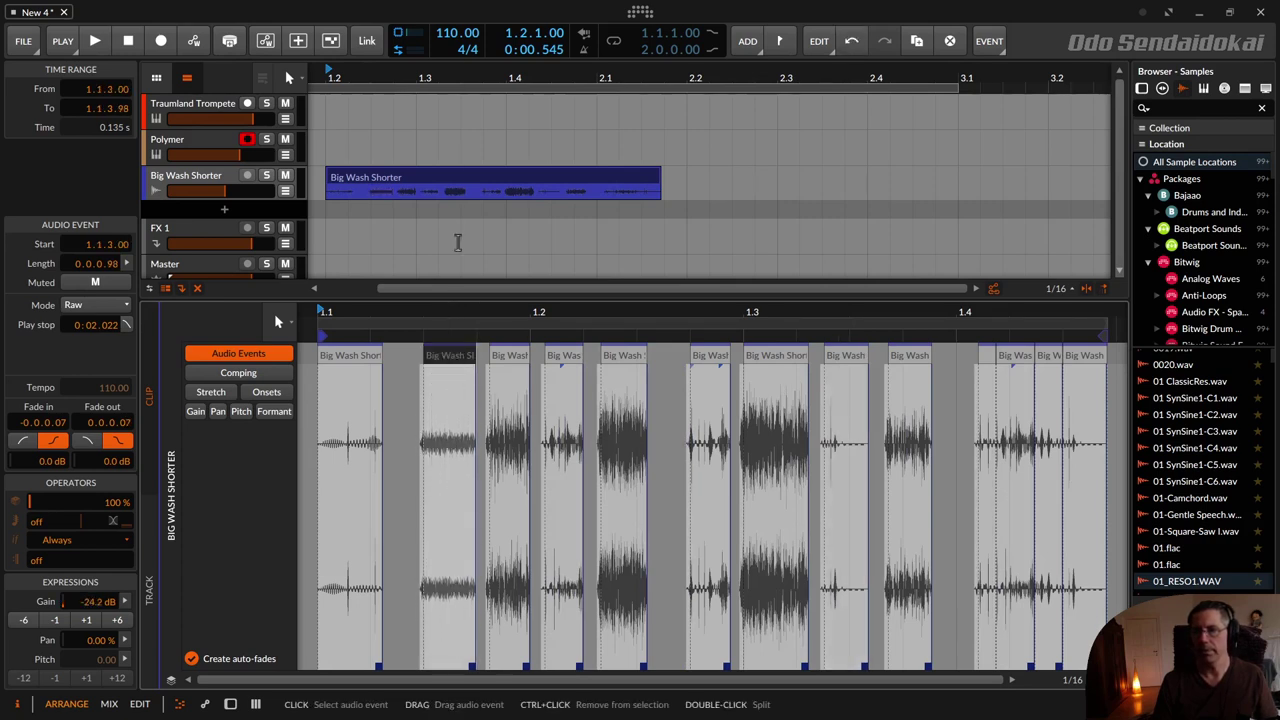
- Replace the Polymer Convolution impulse with the rearranged Big Wash Shorter clip, and check the impulse library without choosing another impulse
click(415, 175)
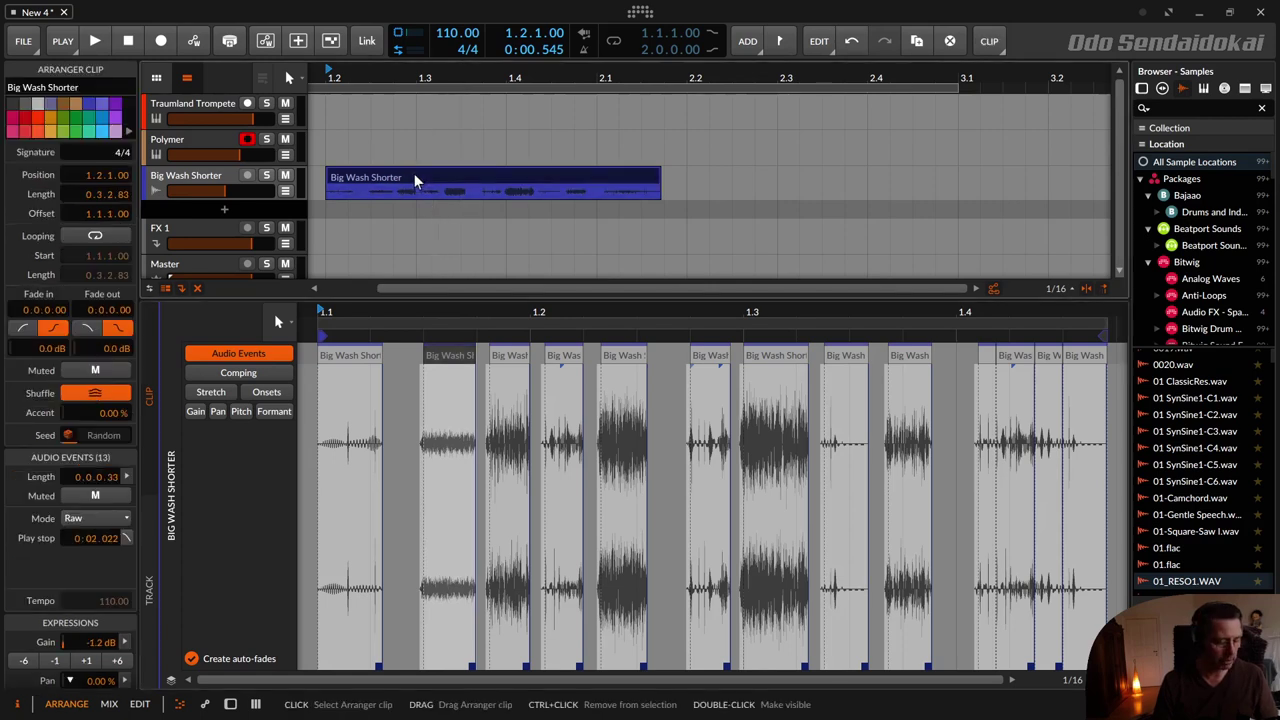
key(d)
drag(414, 174, 362, 590)
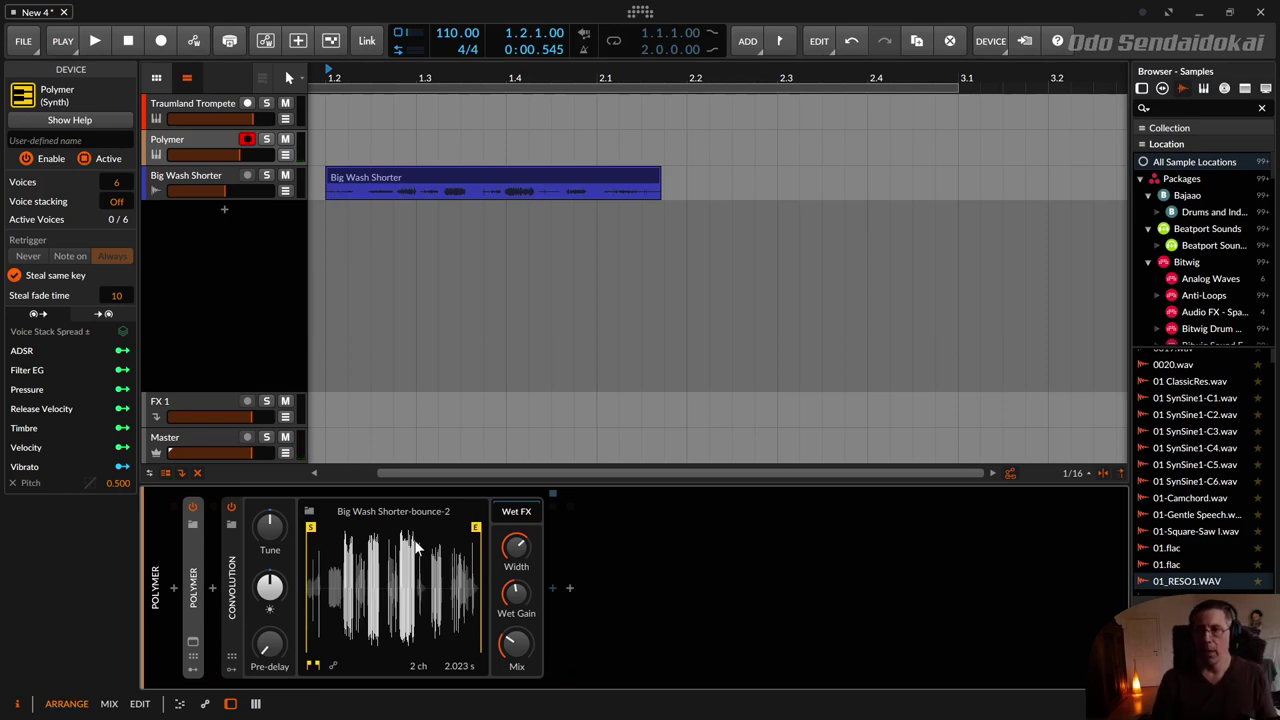
click(366, 508)
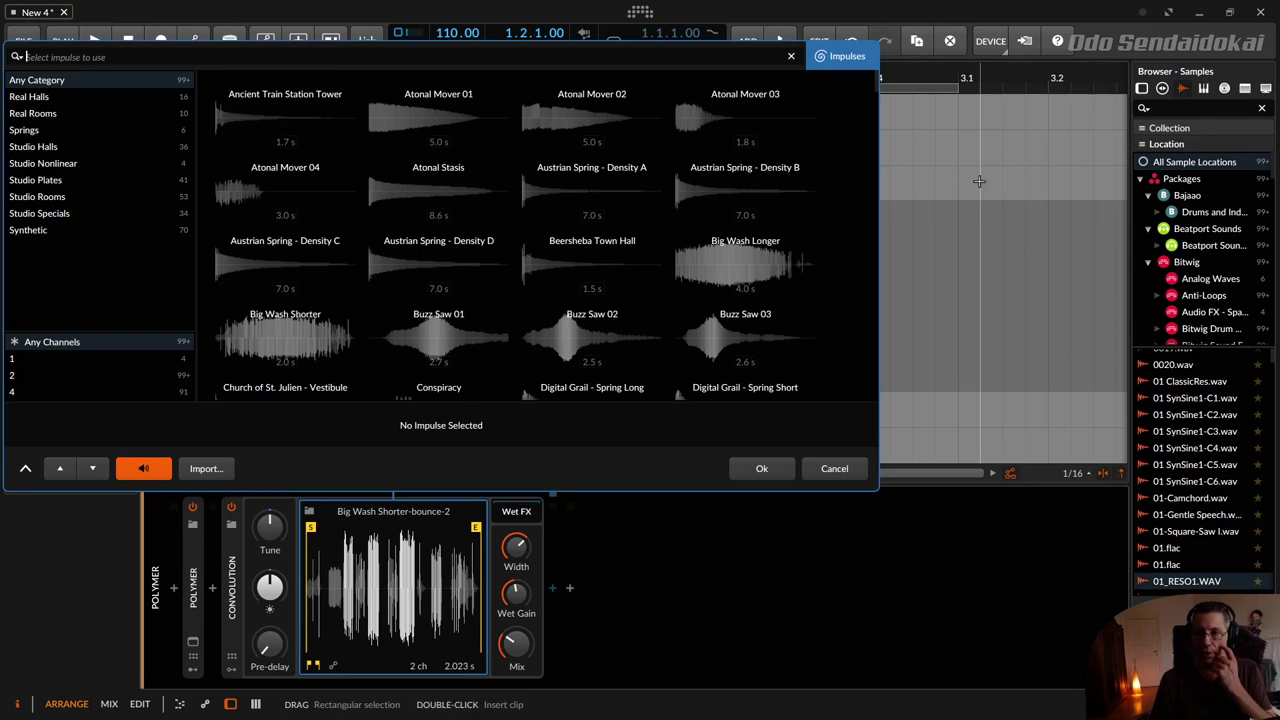
click(834, 468)
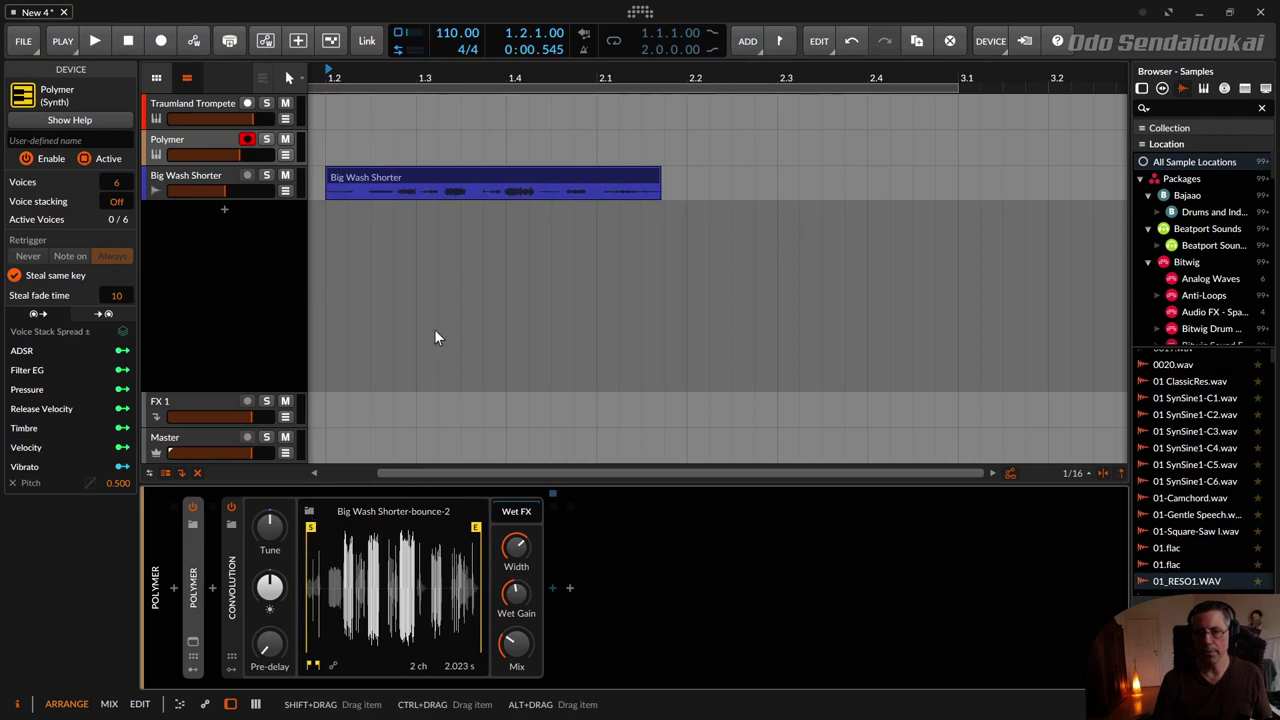
- Put the Convolution device with its customized impulse on the Big Wash Shorter track
right_click(389, 543)
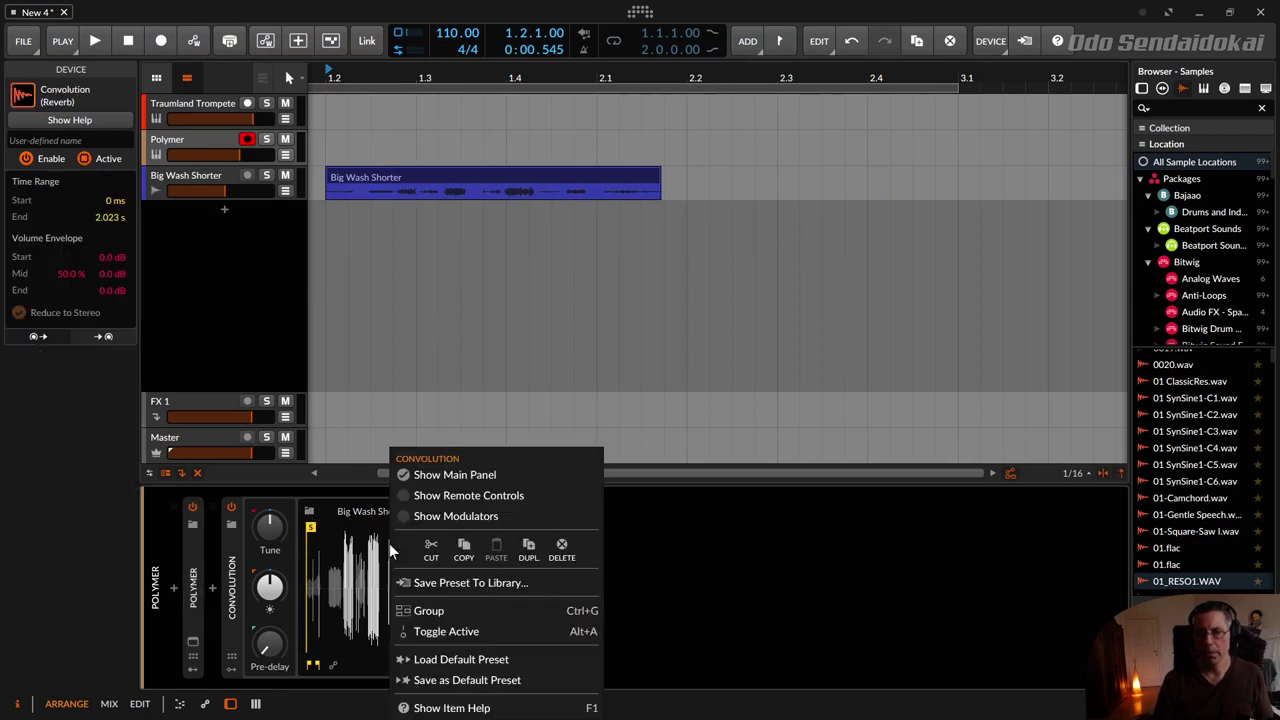
click(689, 185)
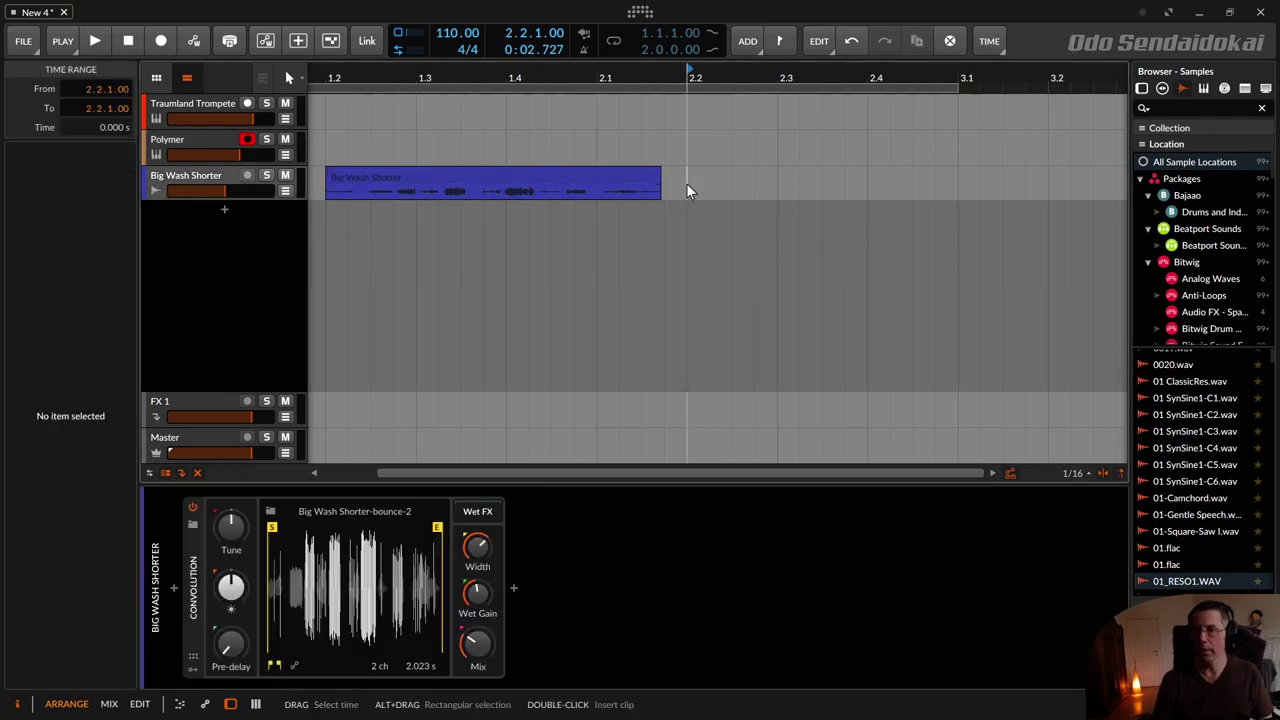
- Delete the Convolution device from the Big Wash Shorter track, and show the Polymer track's Convolution device
click(220, 184)
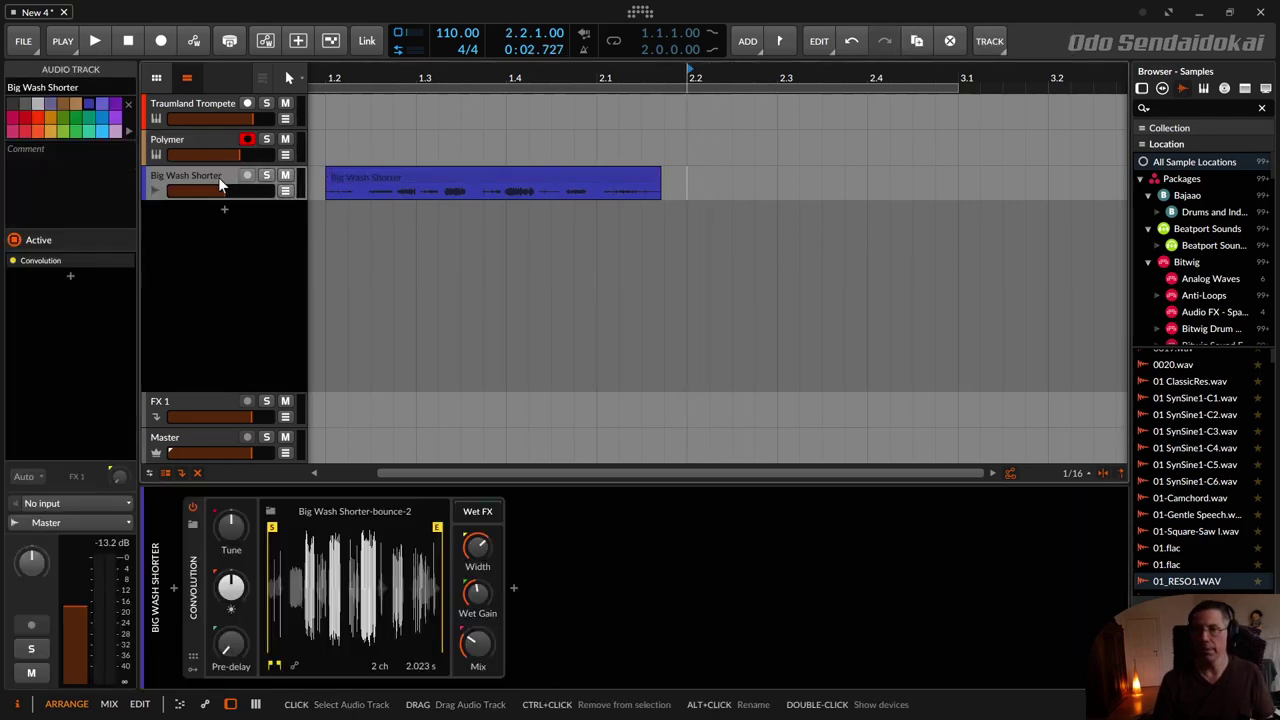
click(193, 590)
key(Delete)
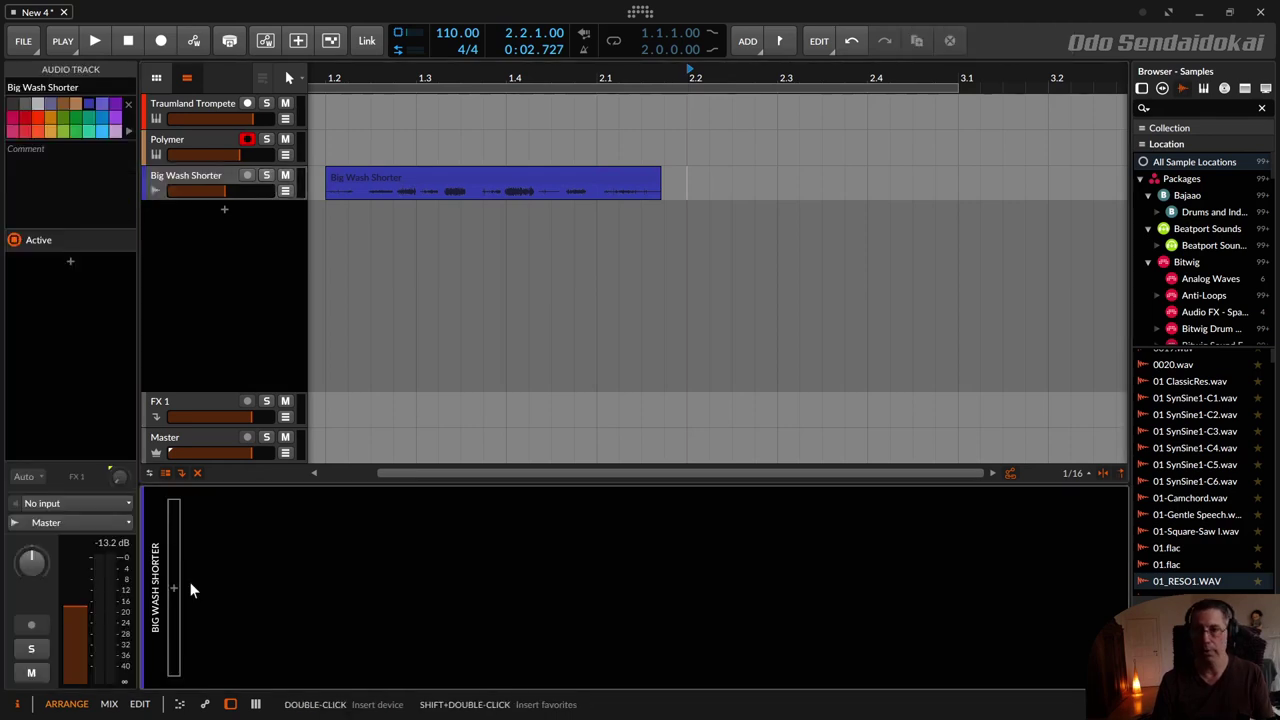
click(194, 139)
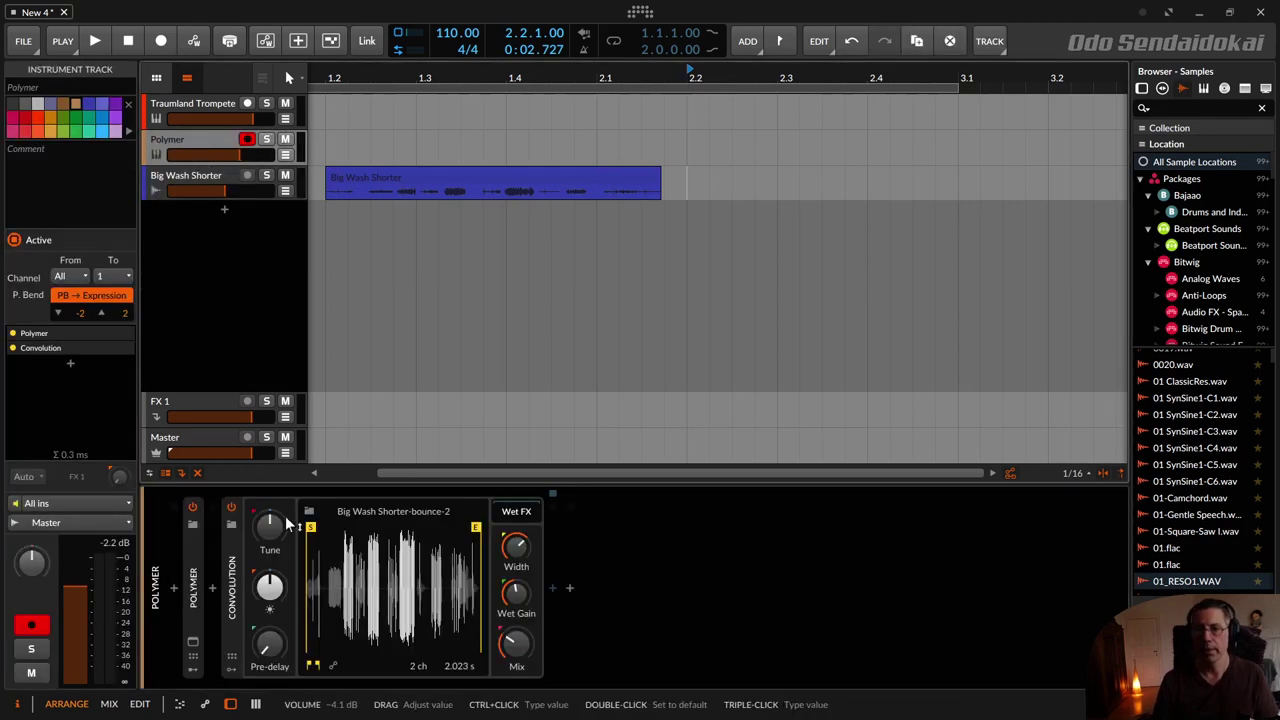
click(228, 592)
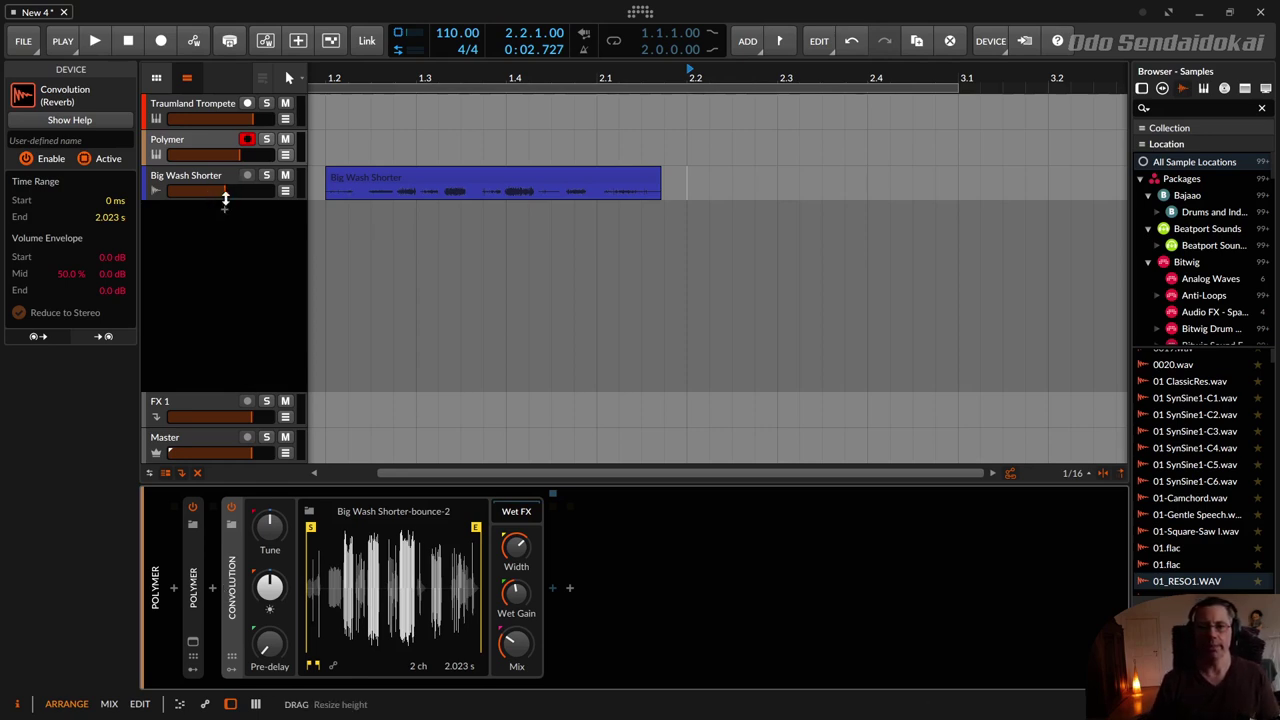
- Enlarge the Big Wash Shorter track and add a Reverb device to it
drag(225, 197, 229, 271)
click(529, 175)
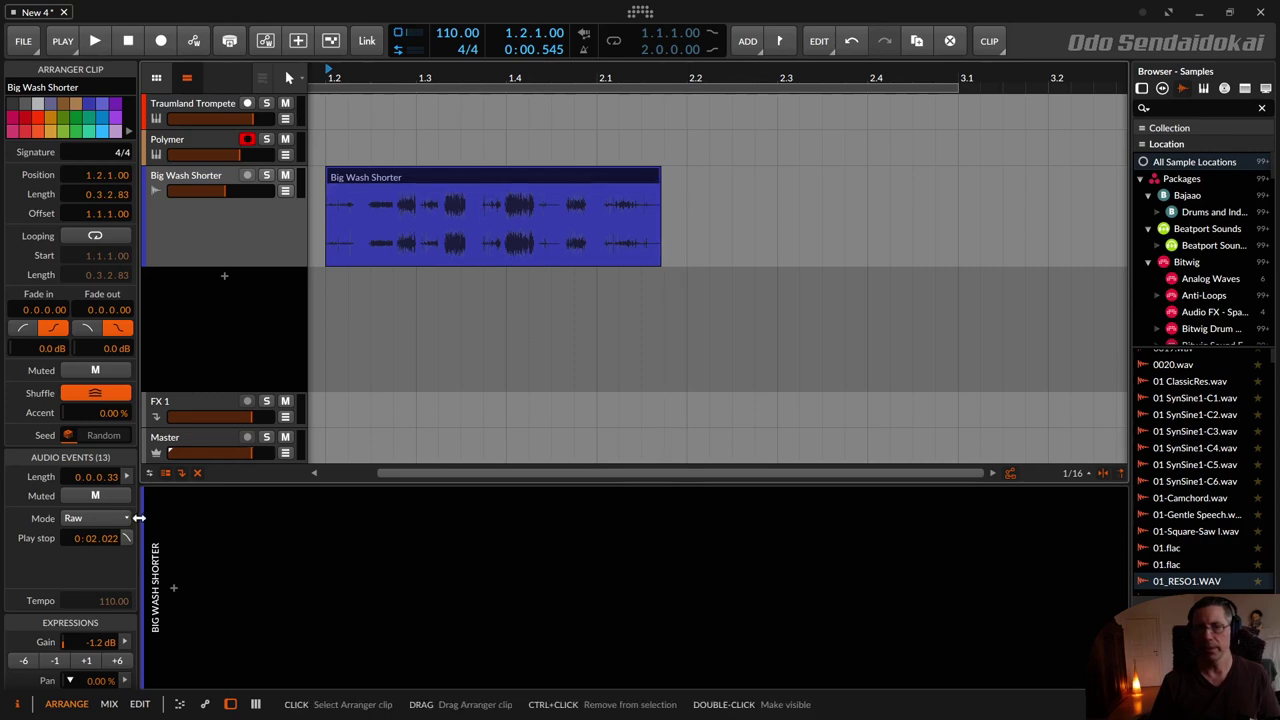
click(175, 587)
text(reverb)
double_click(569, 205)
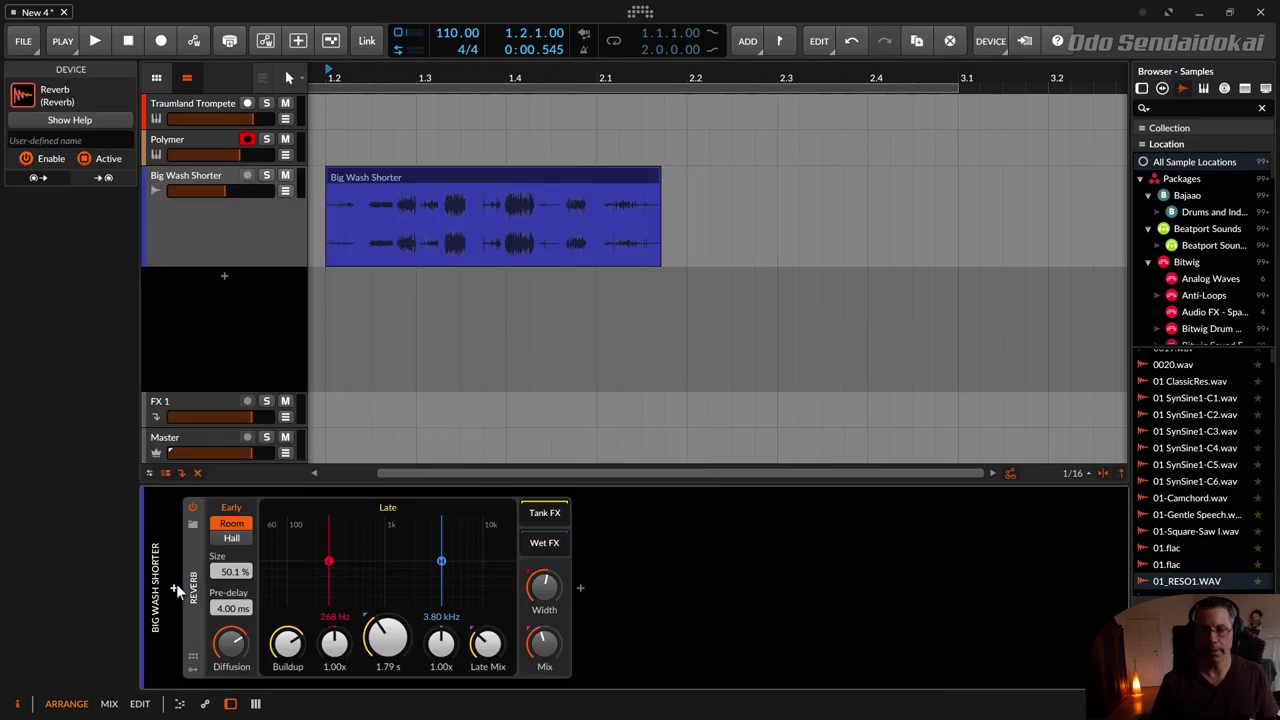
- Insert a Delay-2 device ahead of the Reverb and deactivate the Reverb
click(175, 583)
text(de)
double_click(592, 253)
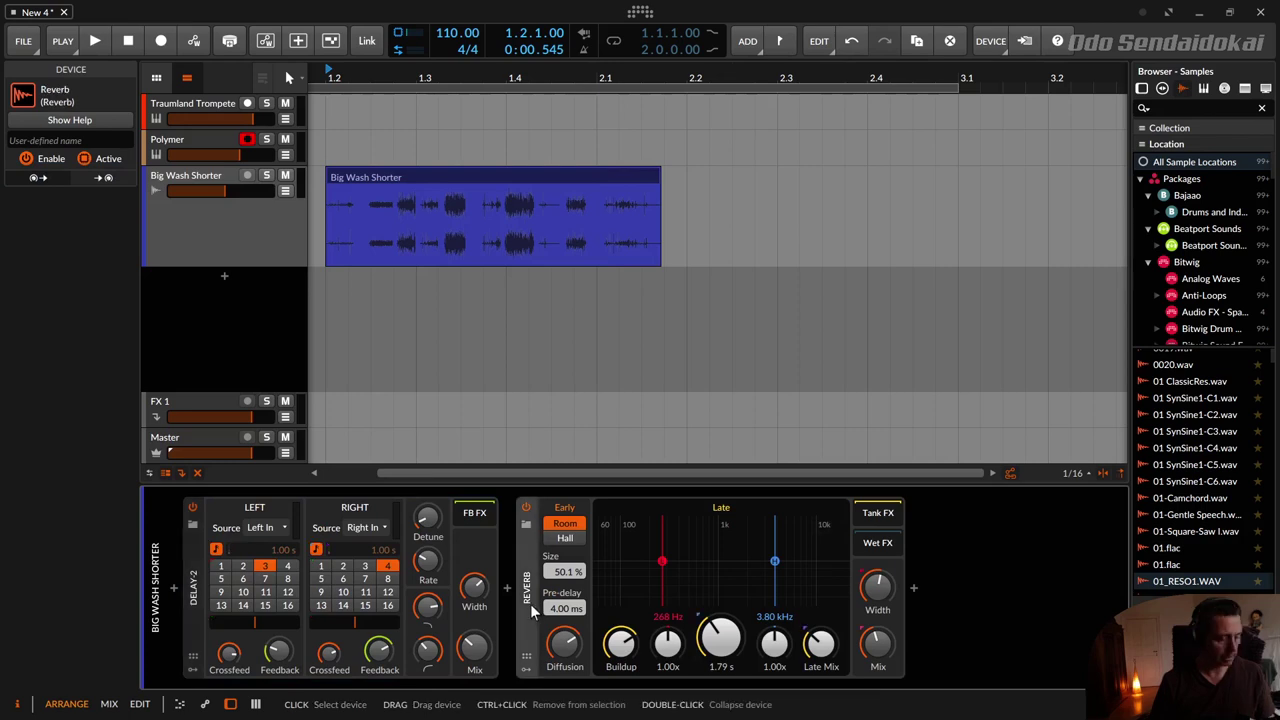
key(alt+a)
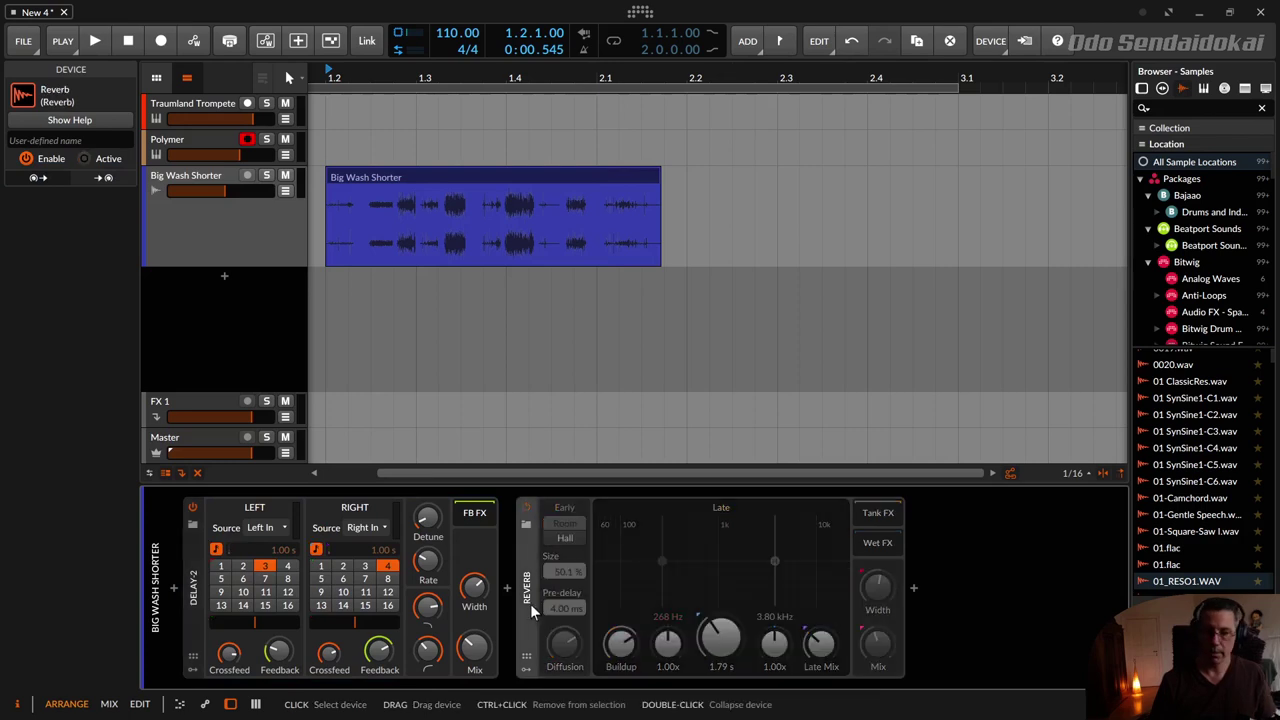
- Bounce the Big Wash Shorter clip in place, and play the result with Delay-2 switched off
click(446, 174)
key(ctrl+b)
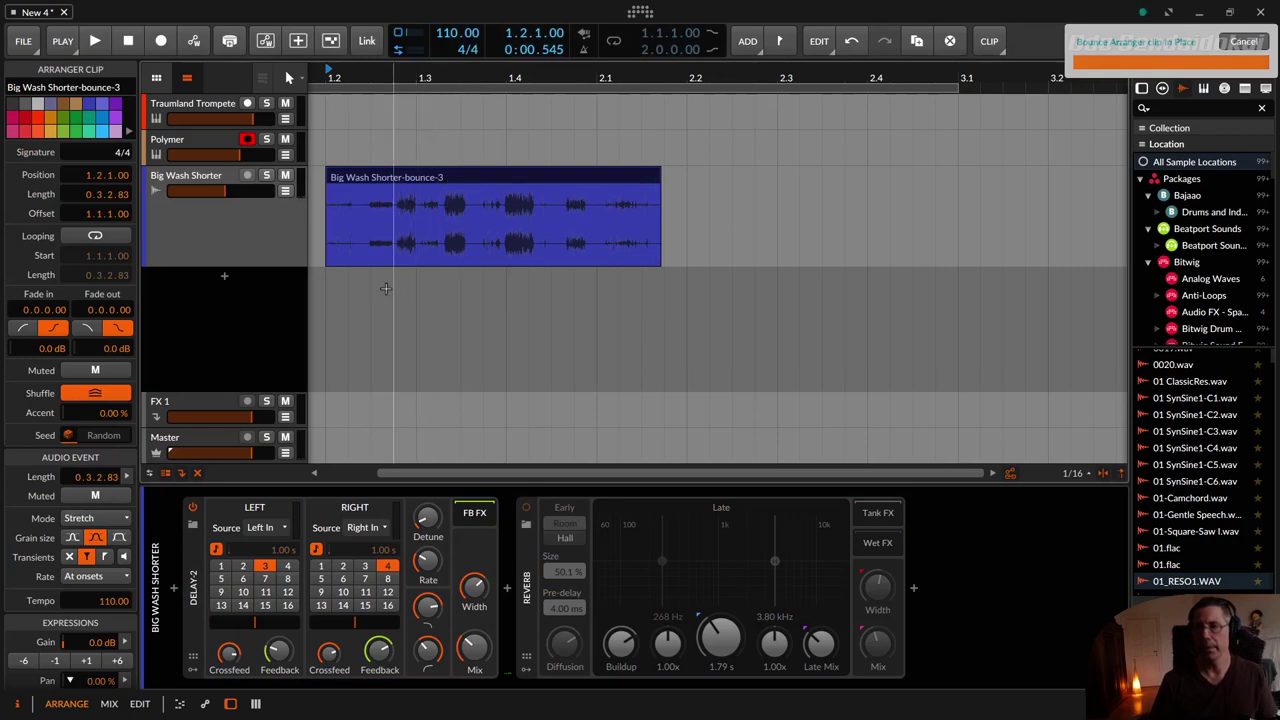
click(192, 508)
key(space)
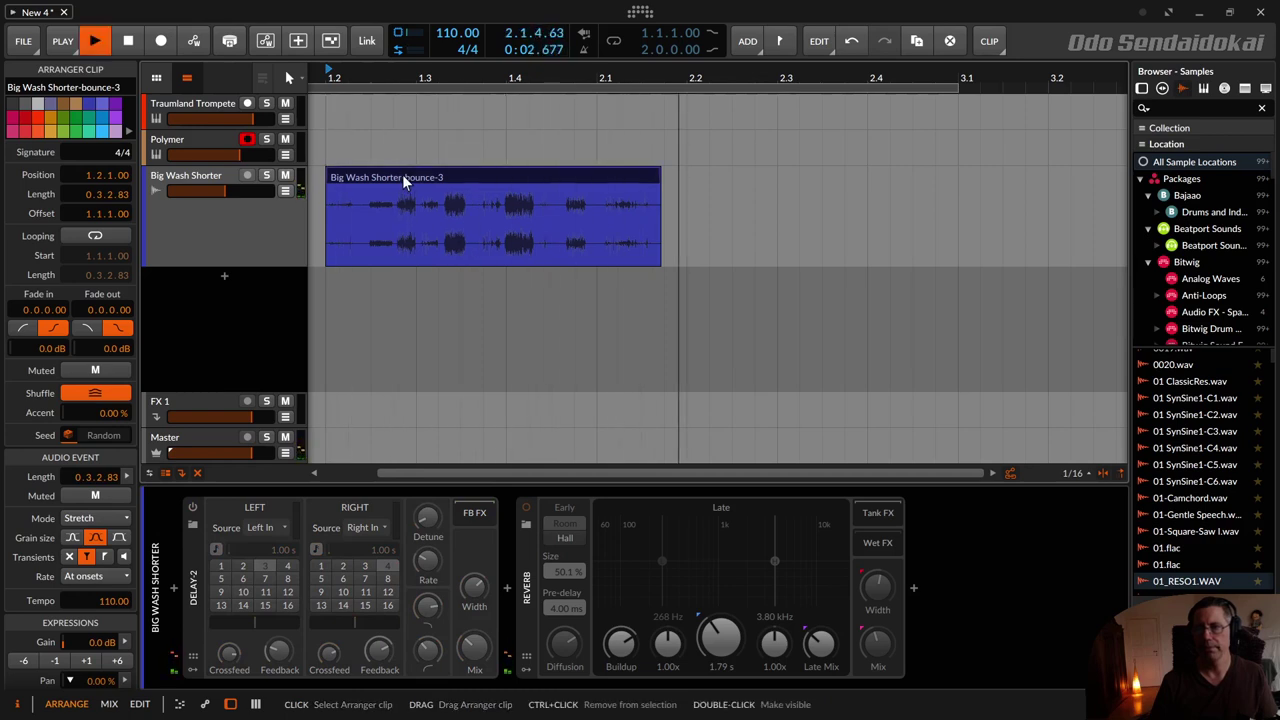
key(space)
drag(399, 78, 443, 82)
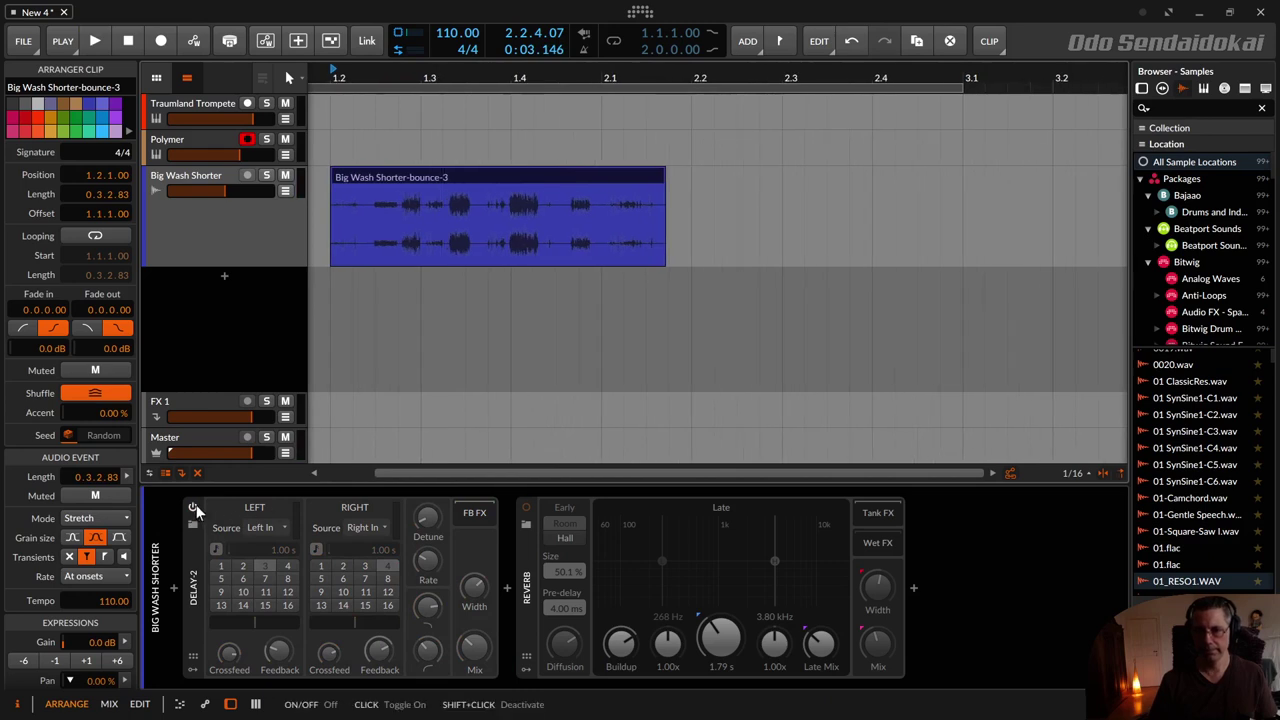
- Switch Delay-2 back on and bounce the time range from 1.2.1.00 to 2.4.1.00 in place
click(193, 507)
drag(869, 209, 334, 208)
right_click(353, 184)
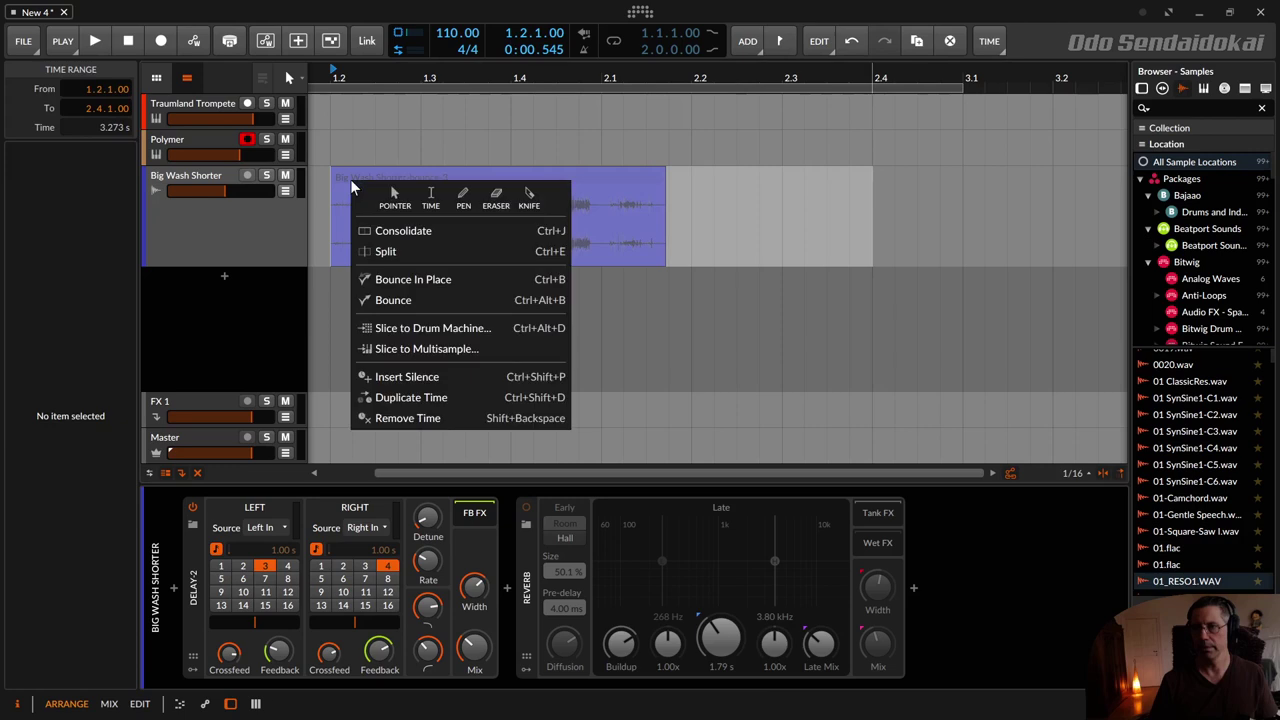
click(408, 283)
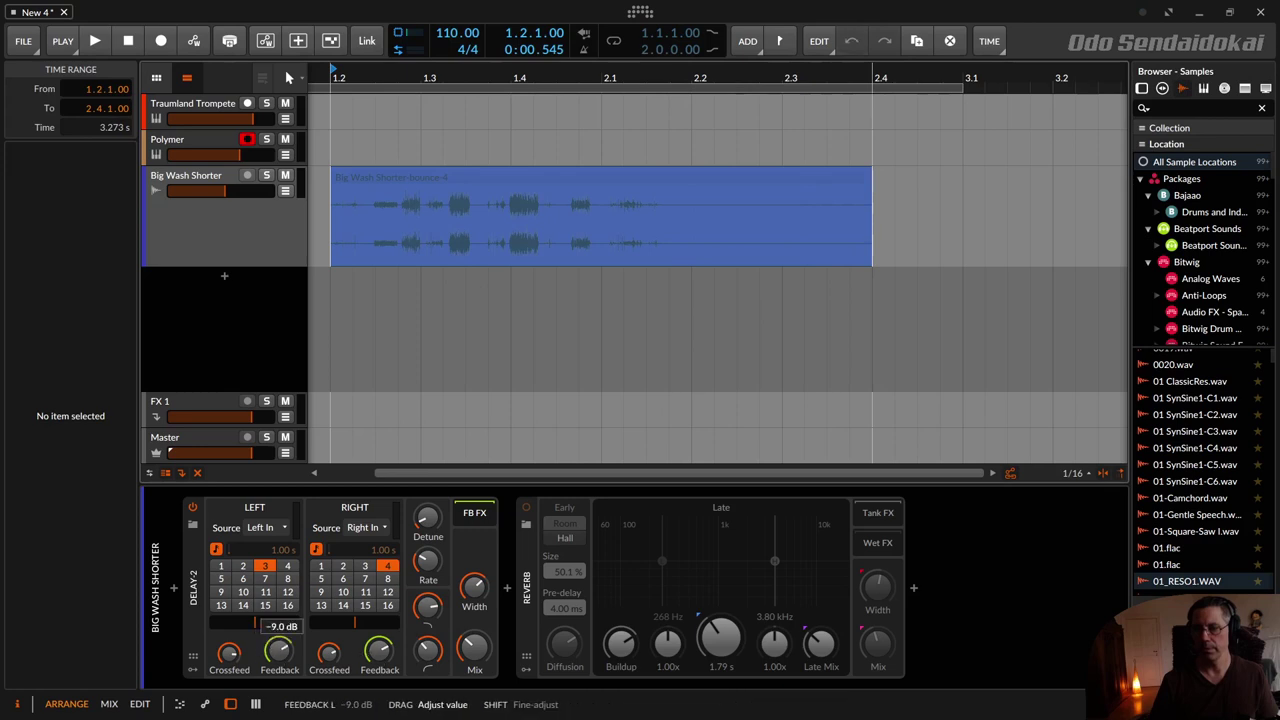
- Raise the Delay-2 feedback, with the right channel at -4.1 dB, and bounce the same time range in place again
right_click(555, 178)
click(568, 271)
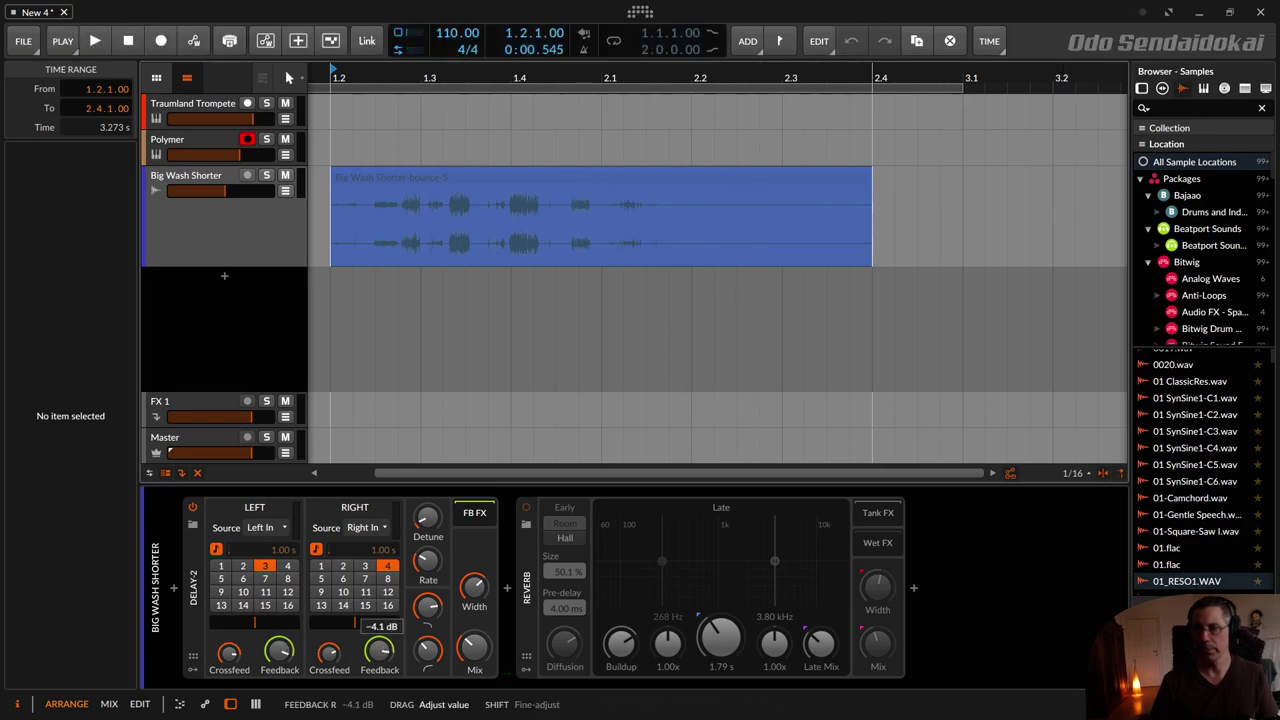
click(511, 175)
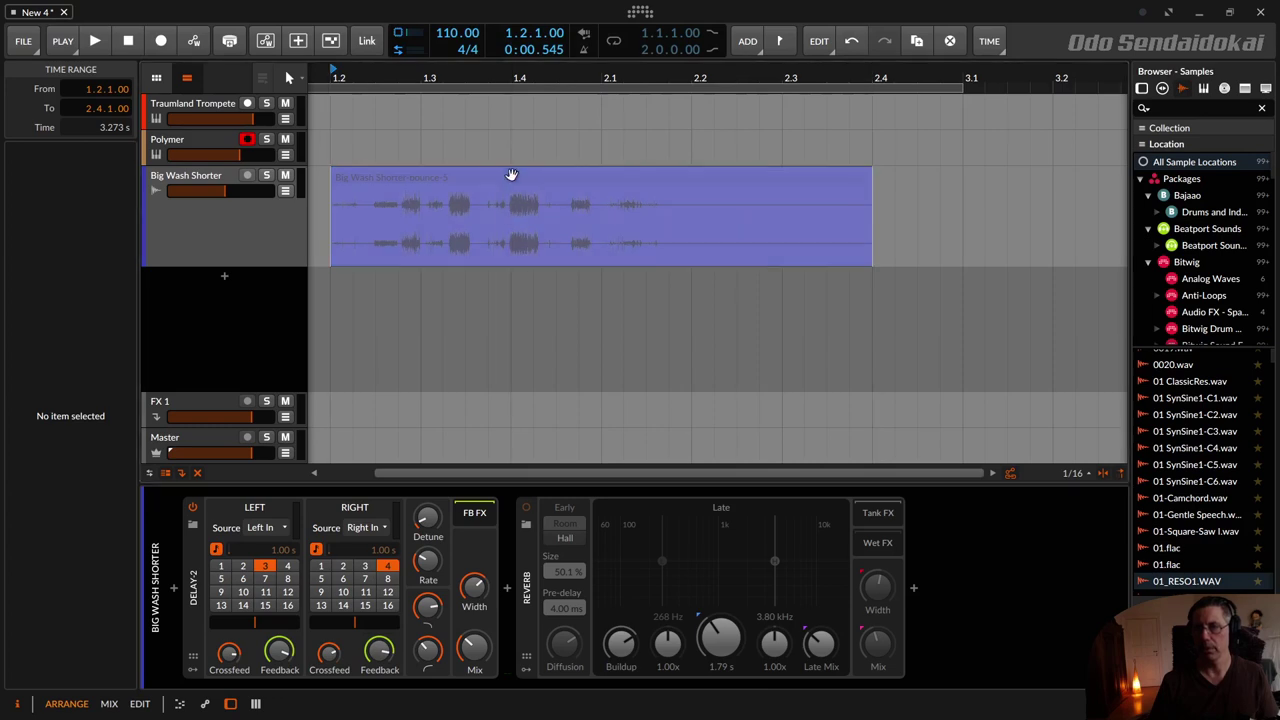
right_click(511, 175)
click(528, 270)
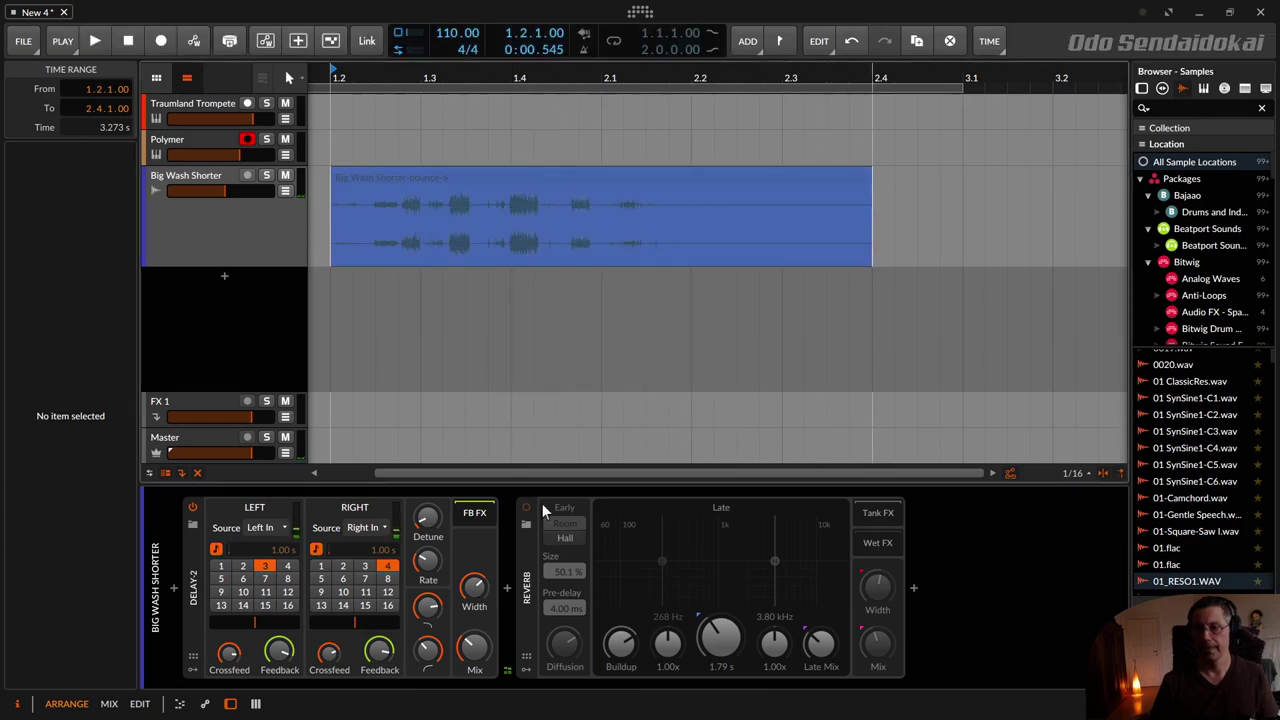
- Play the extended bounced clip with Delay-2 switched off, and select the clip
click(192, 507)
key(space)
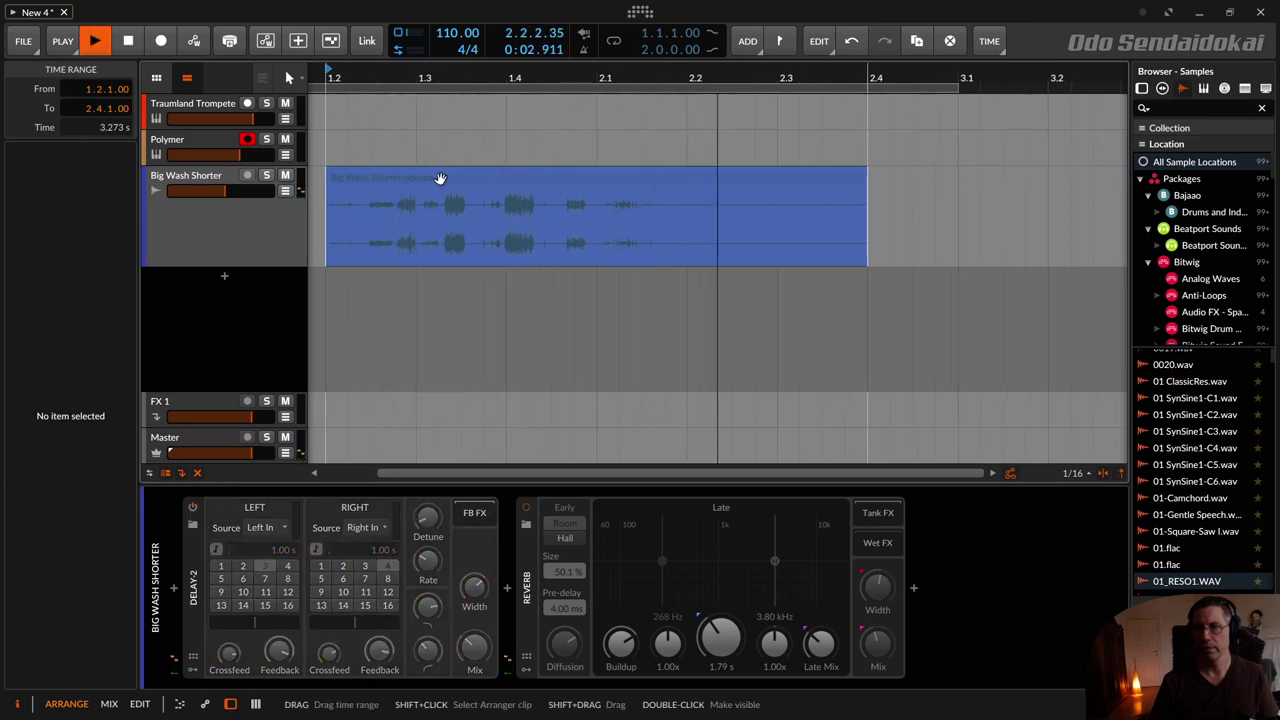
key(space)
click(440, 178)
drag(411, 78, 499, 75)
click(440, 179)
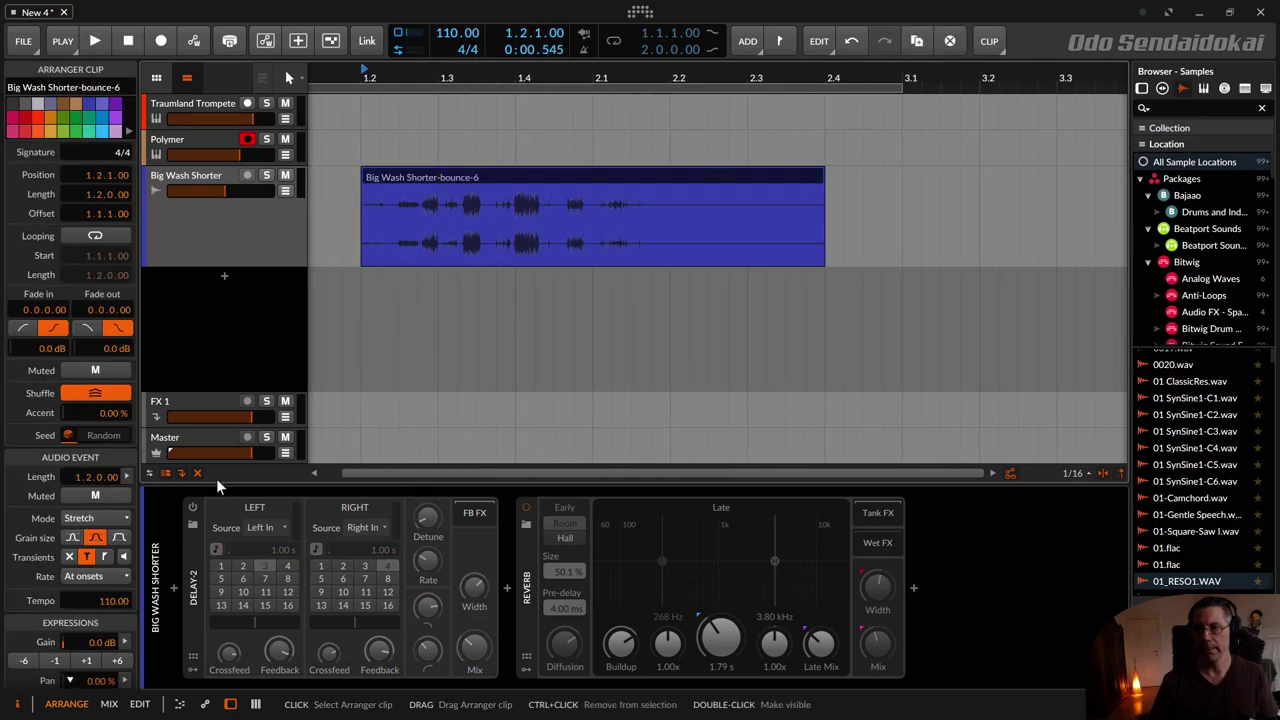
- Switch Delay-2 back on, try to bounce the clip, and adjust both feedback amounts, the left one to -9.3 dB
click(194, 592)
click(457, 172)
right_click(457, 174)
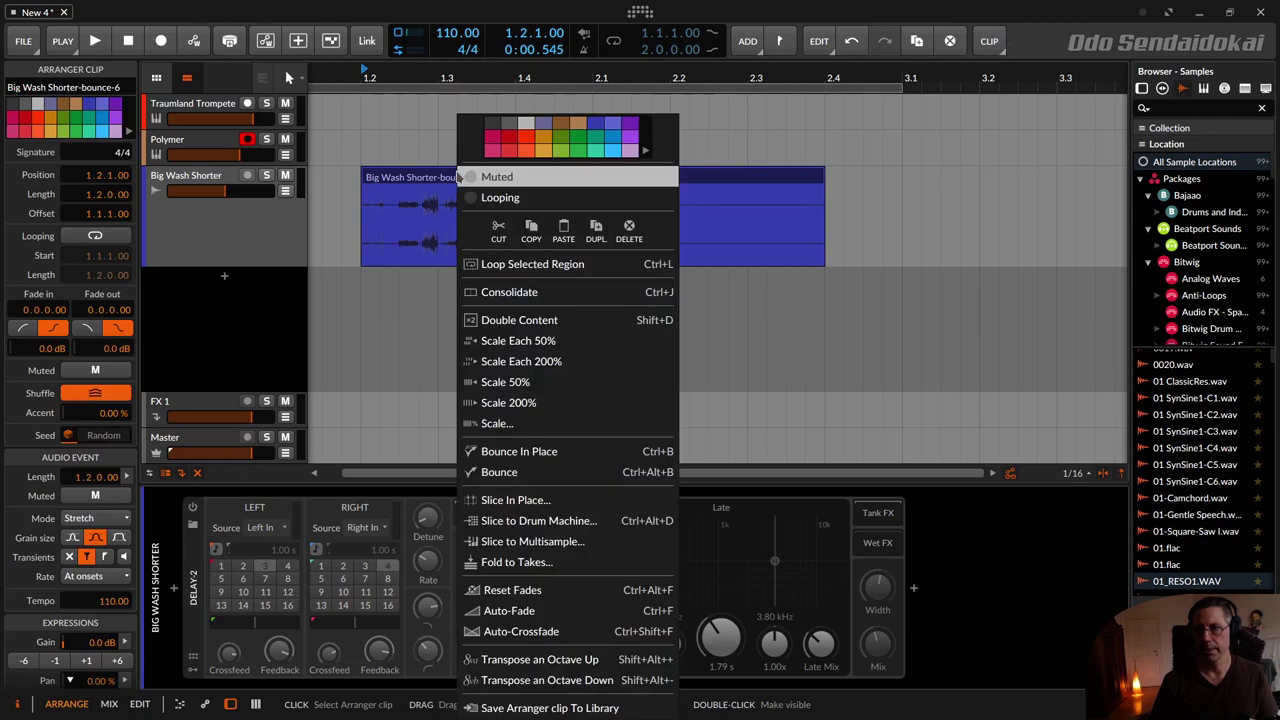
click(492, 473)
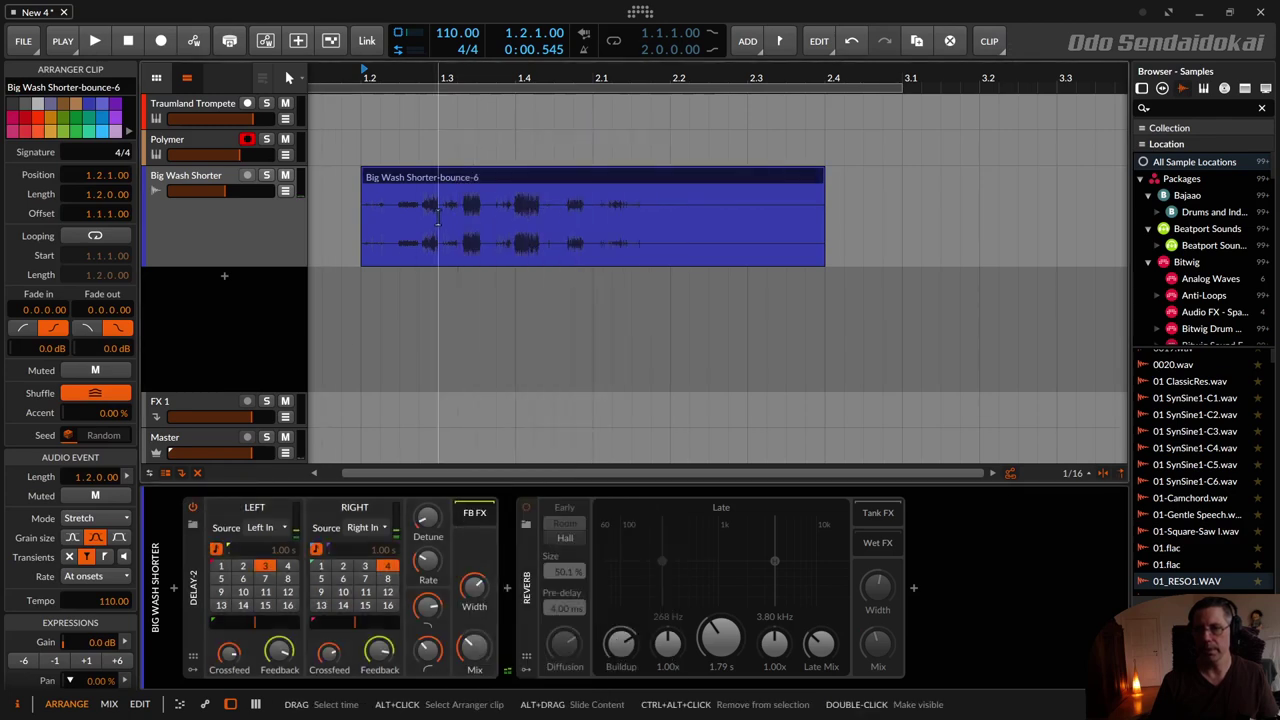
drag(379, 651, 379, 670)
drag(279, 651, 279, 670)
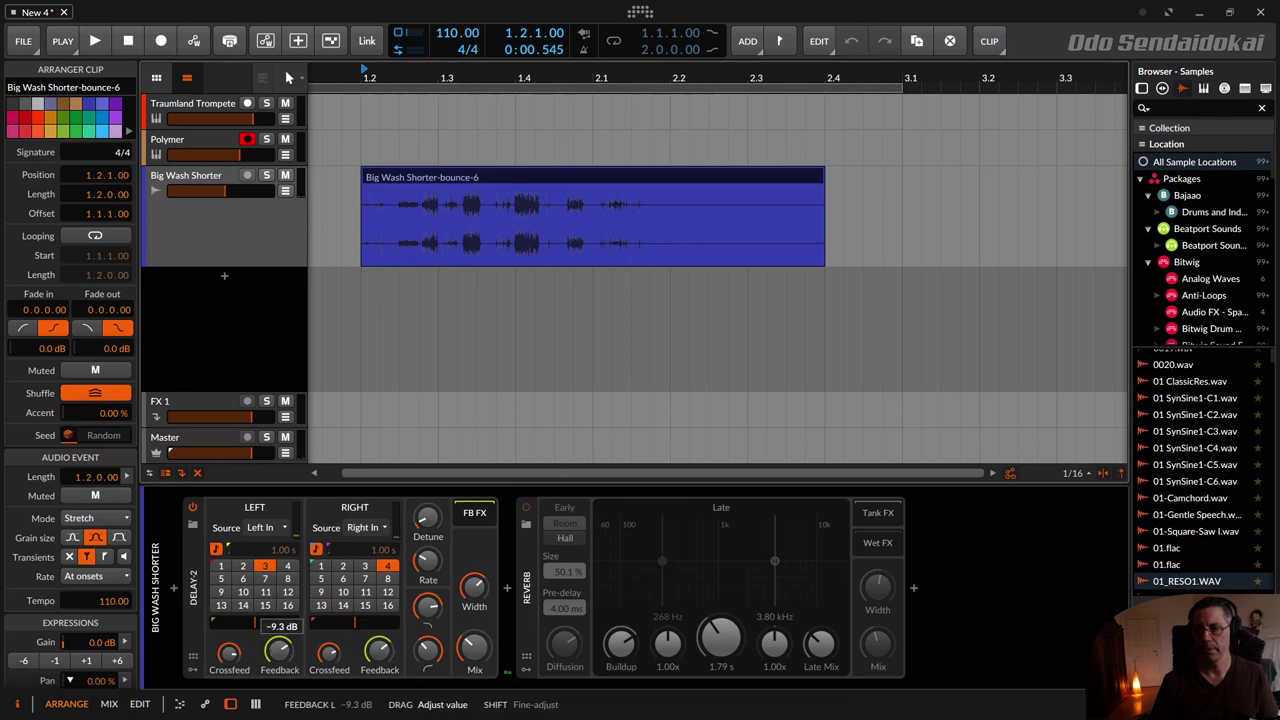
- Bounce the clip to a new track with Pre-Fader source at 32-bit floating-point, and give it a 0.0.3.86 fade-out
right_click(487, 168)
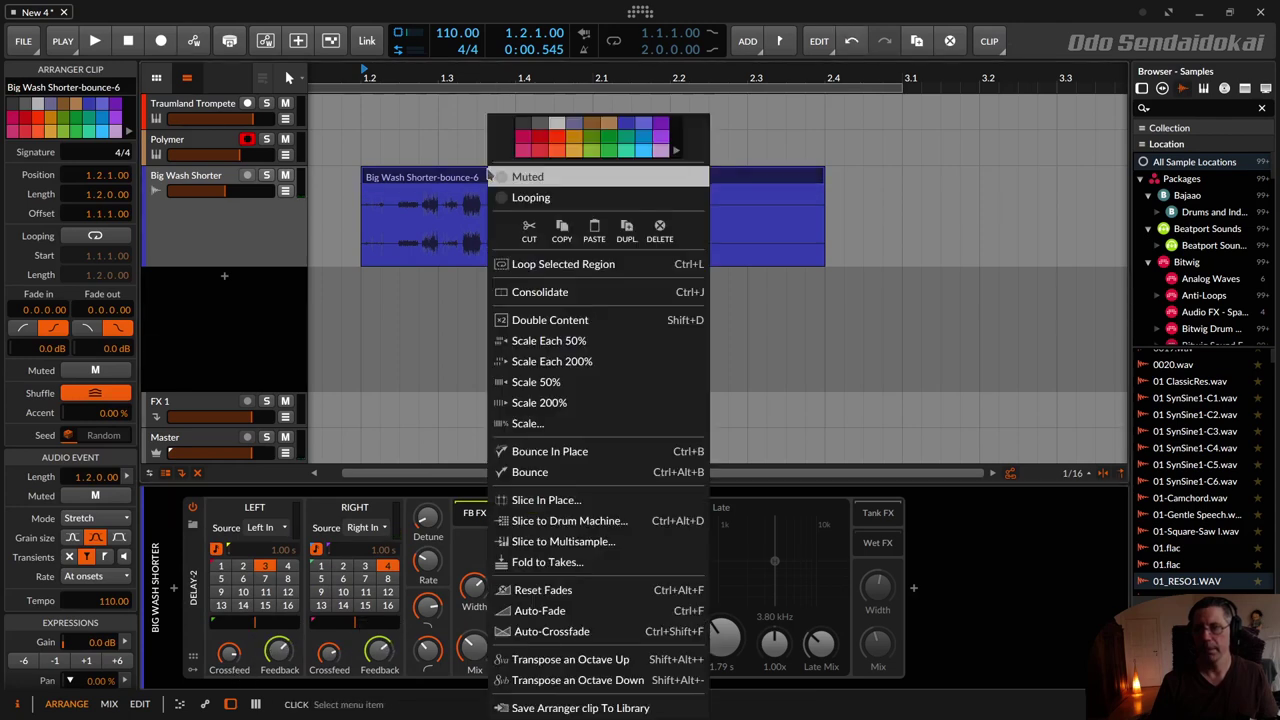
click(545, 471)
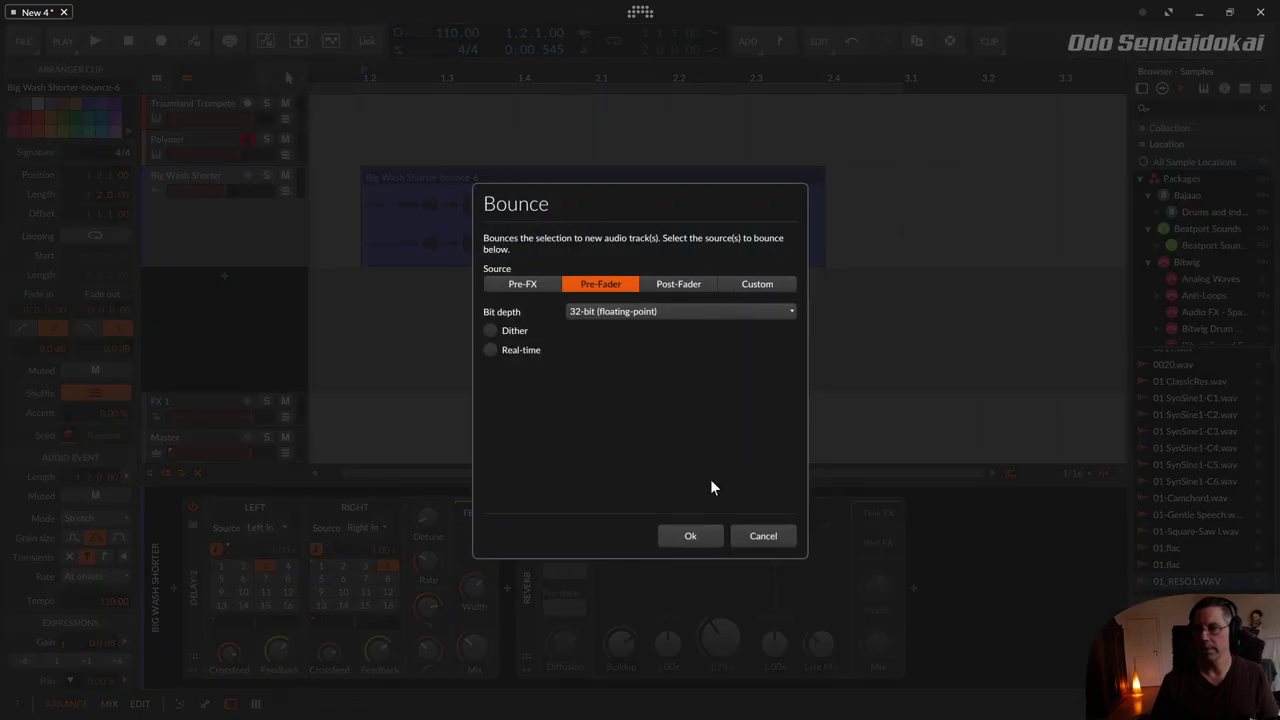
click(692, 535)
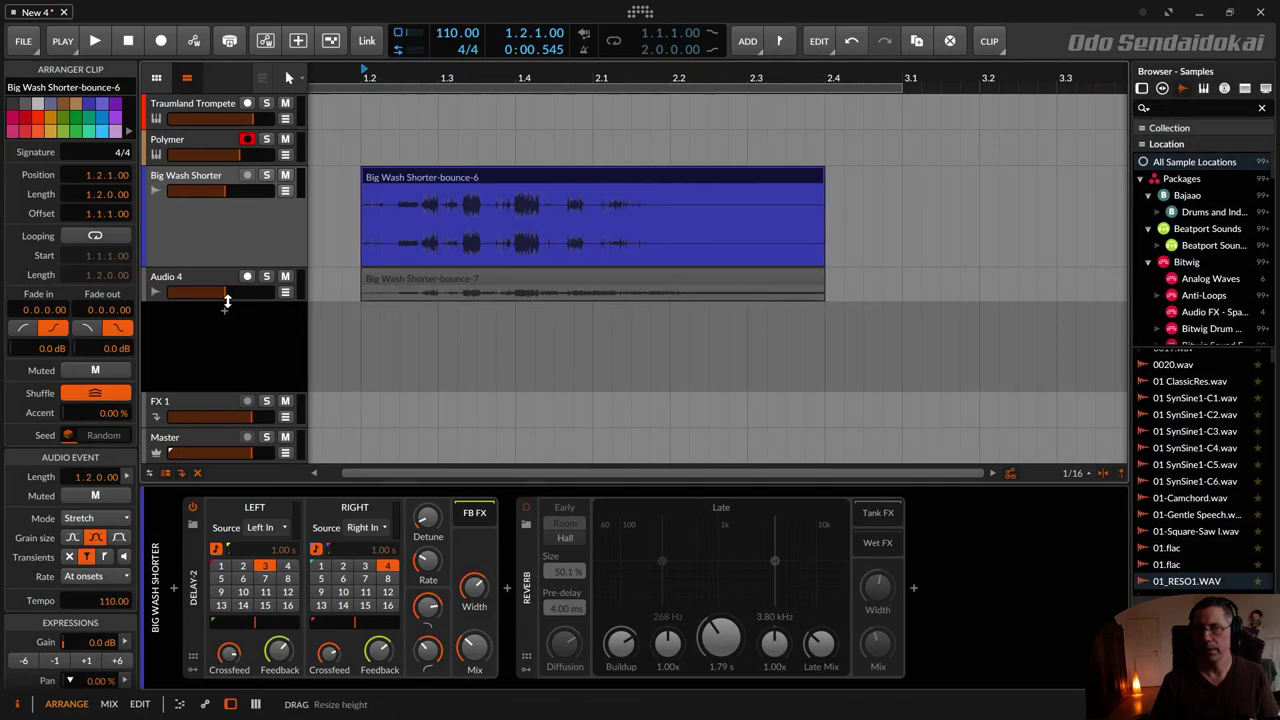
drag(226, 299, 226, 401)
drag(818, 287, 755, 296)
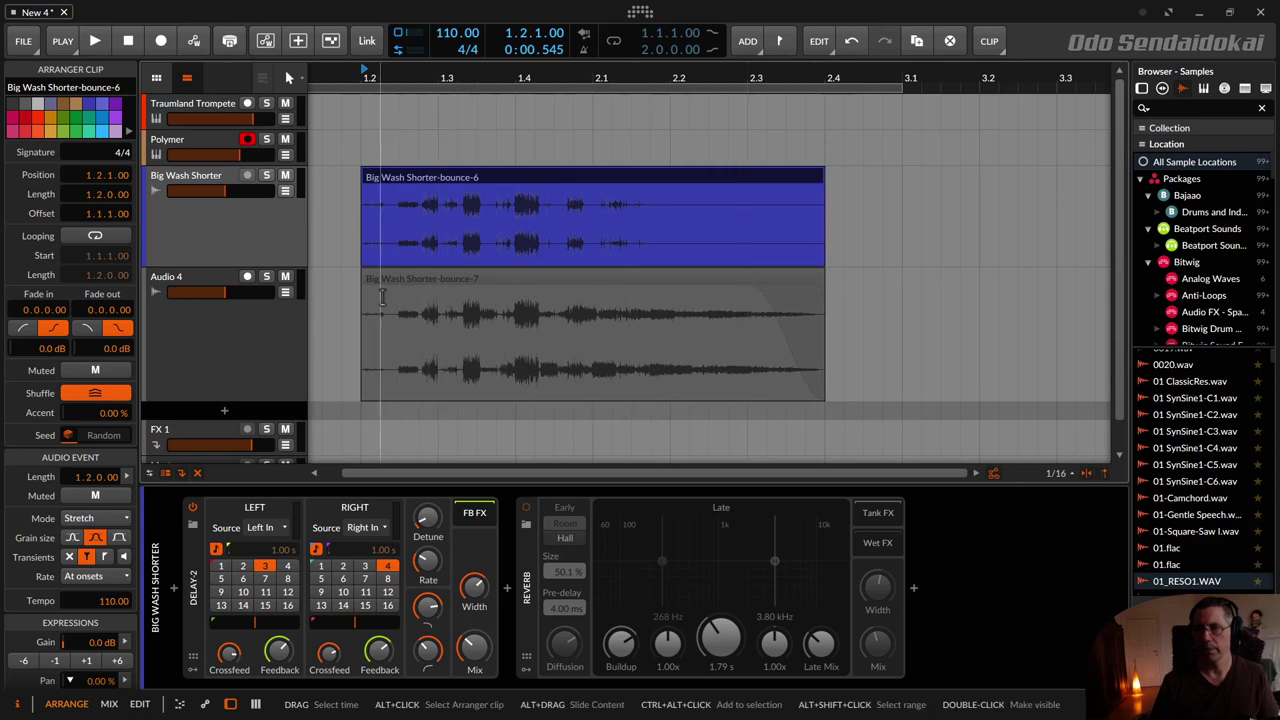
- Bounce the faded clip in place and load it as the impulse of the Polymer track's Convolution device
click(404, 274)
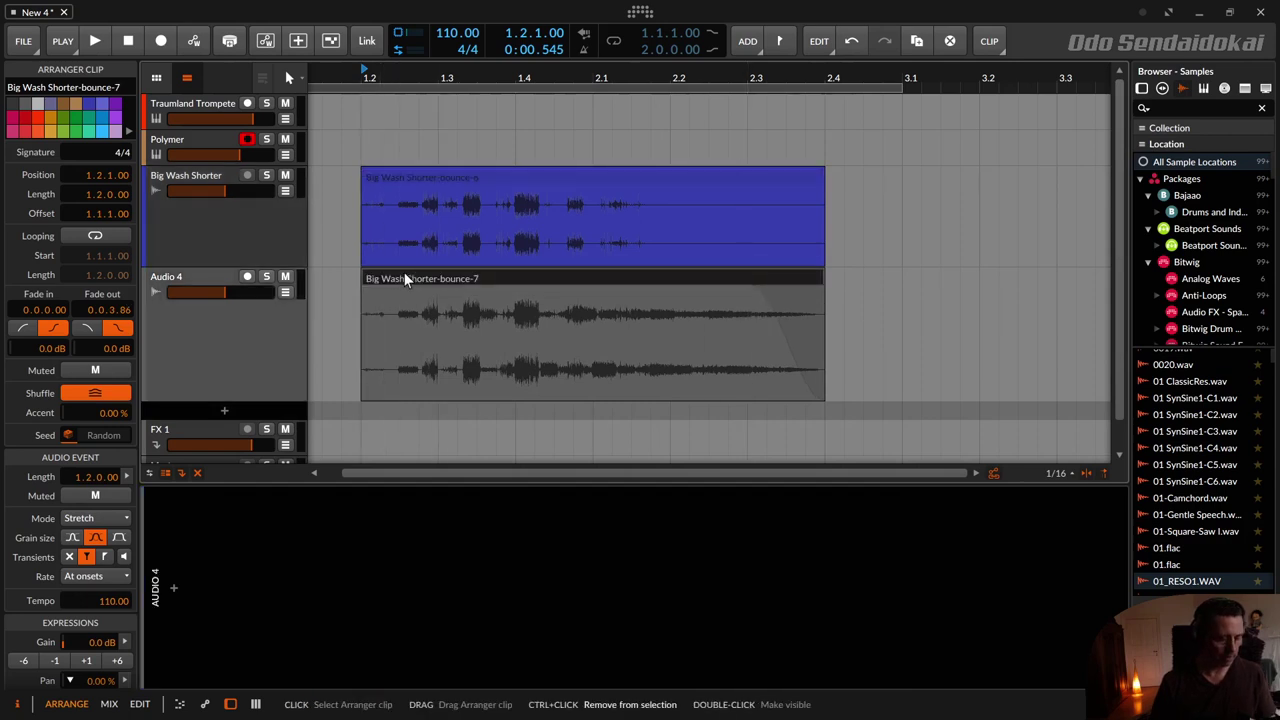
key(ctrl+b)
drag(444, 280, 375, 610)
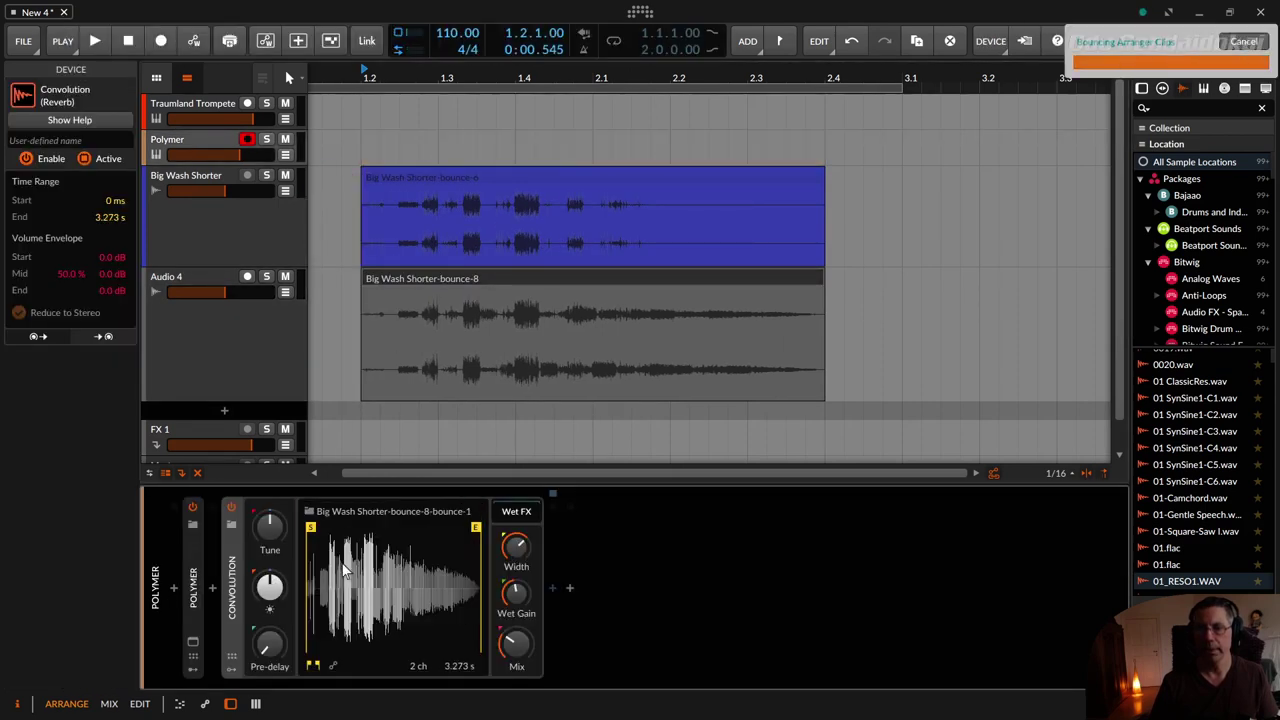
click(188, 132)
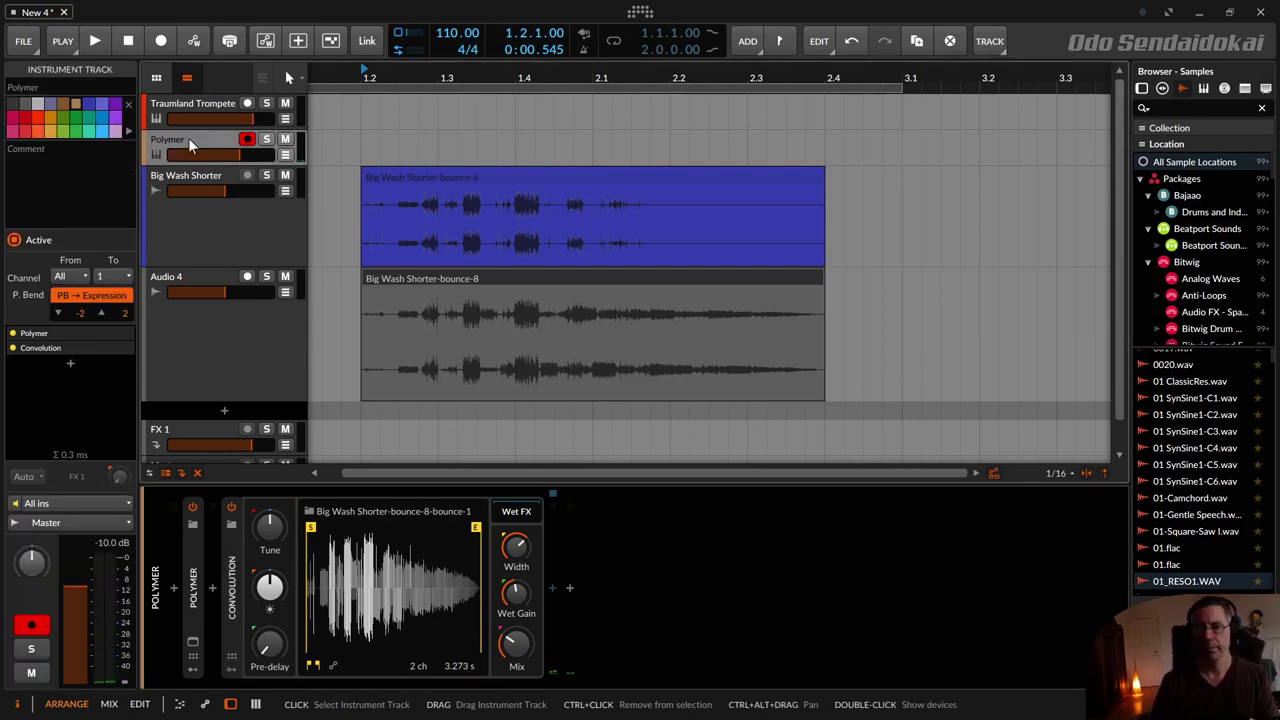
- Reduce the track heights and delete the Big Wash Shorter and Audio 4 tracks
drag(202, 401, 209, 149)
click(201, 266)
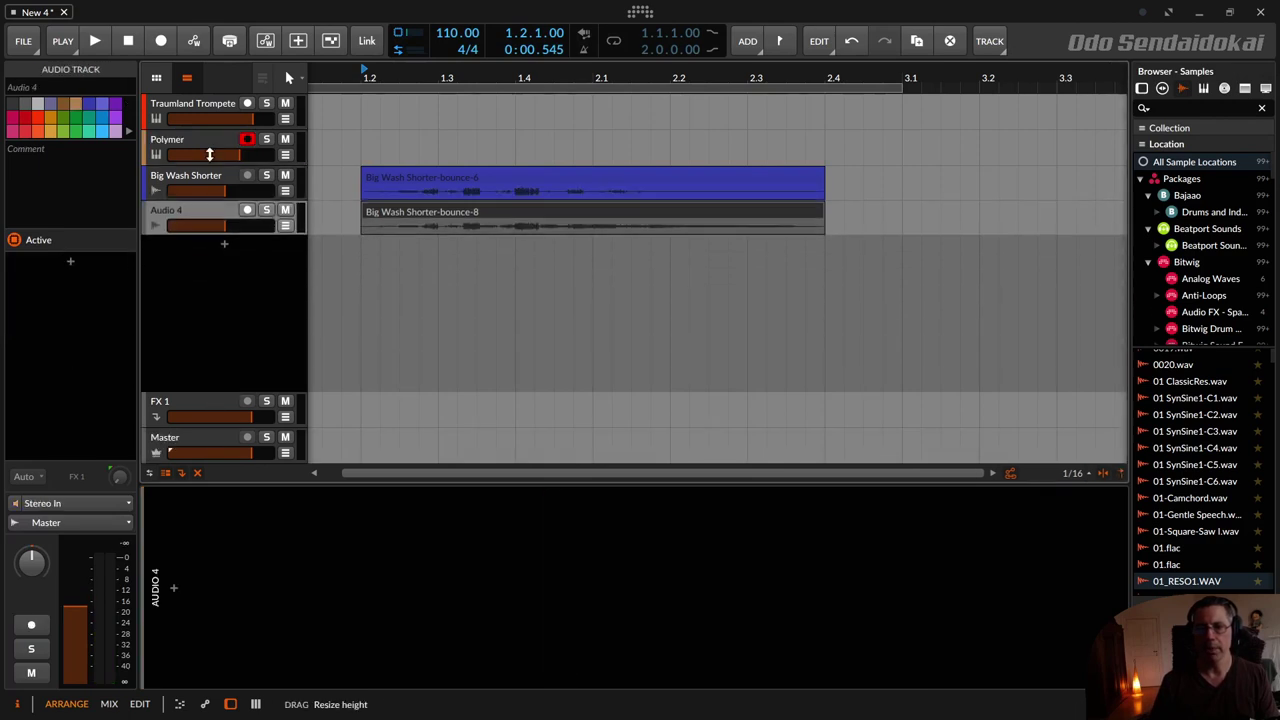
click(209, 177)
shift+click(208, 210)
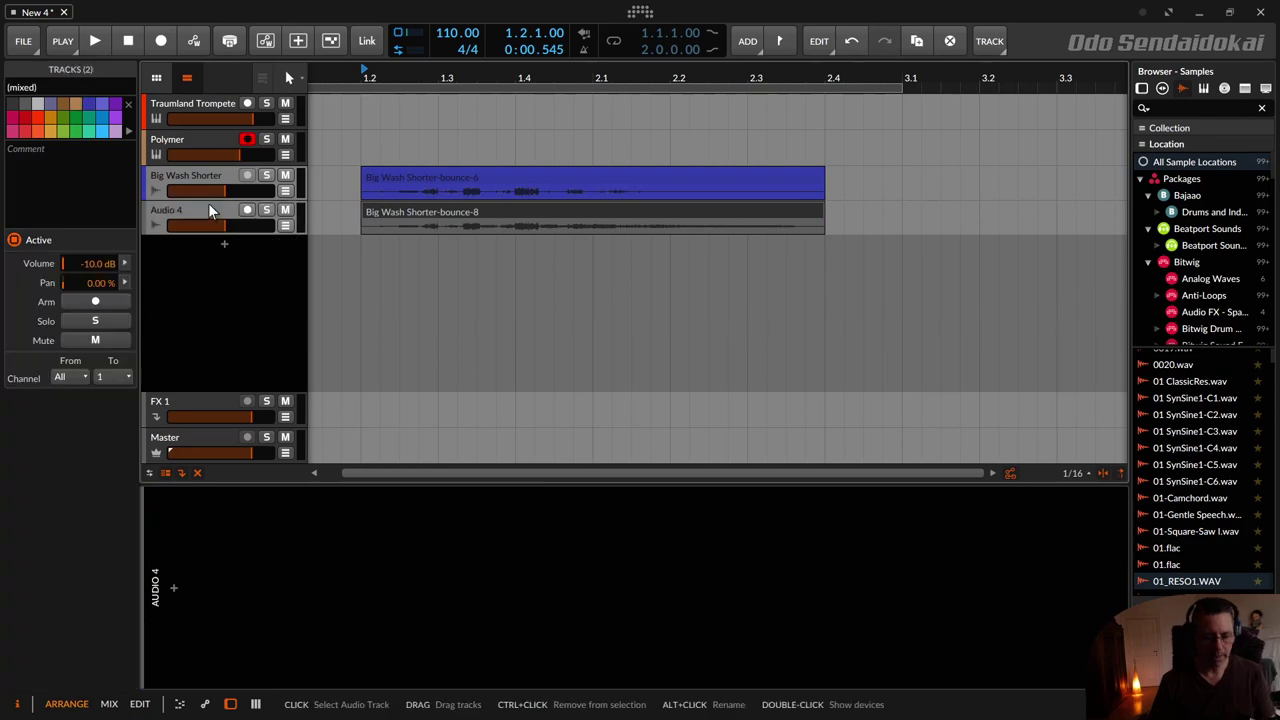
key(Delete)
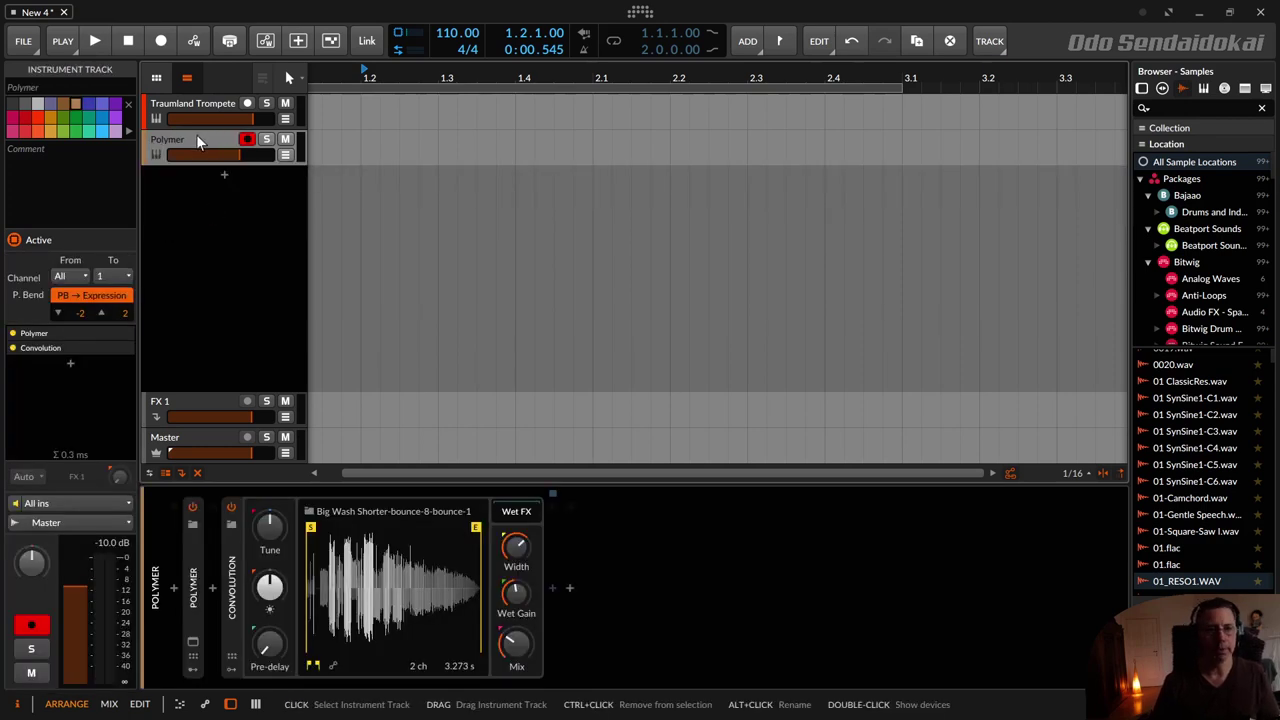